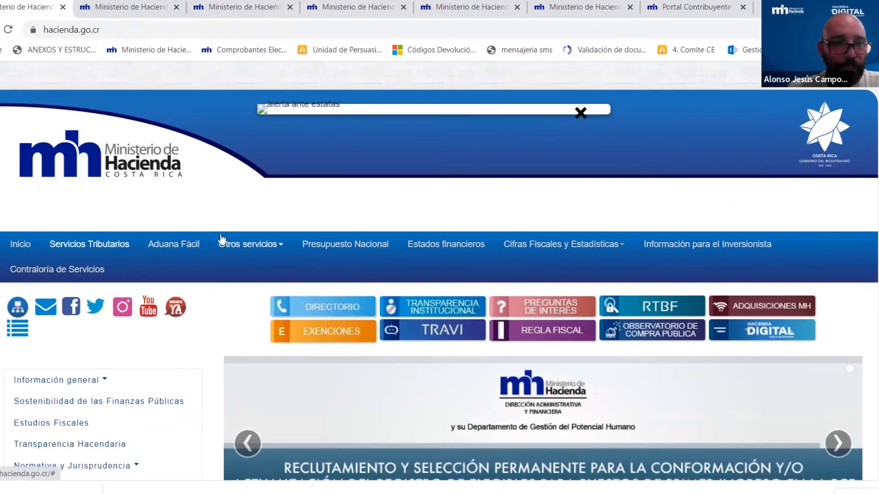
# - Go through Servicios Tributarios to Comprobantes de sus transacciones económicas, then open Comprobantes de ingresos electrónicos in a new tab
pyautogui.scroll(-10, 221, 238)
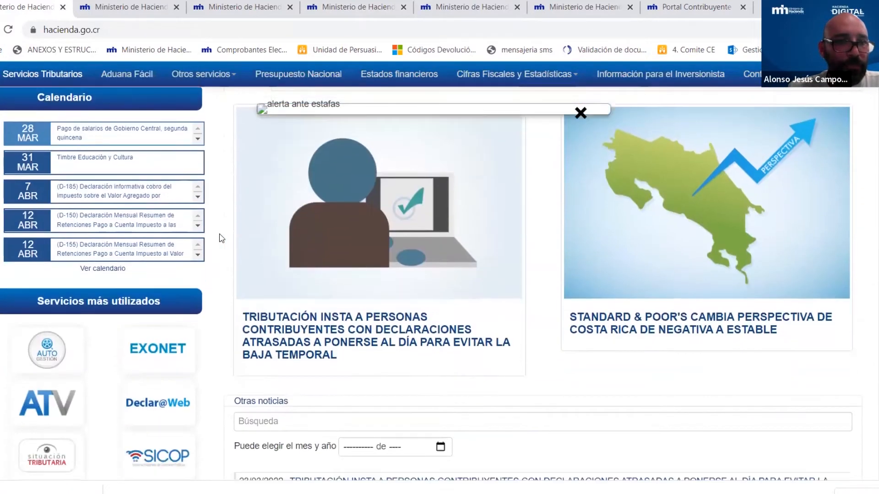
pyautogui.scroll(-1, 214, 228)
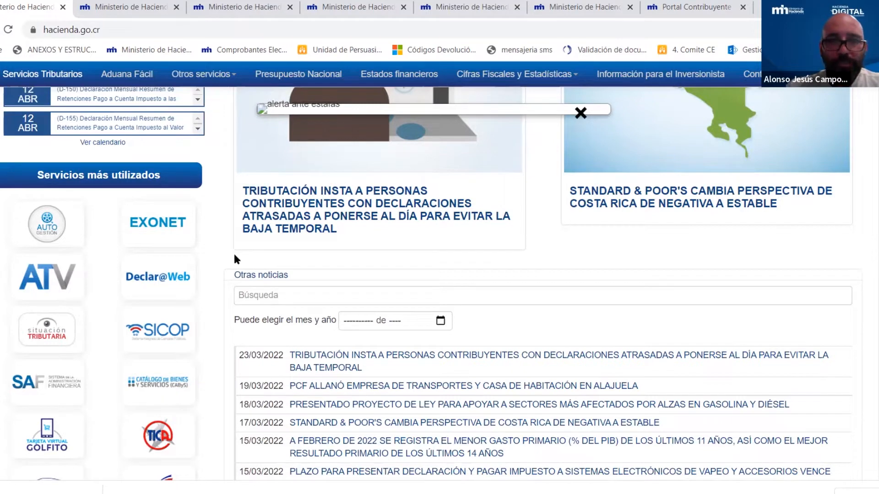
pyautogui.scroll(5, 234, 255)
pyautogui.scroll(3, 231, 247)
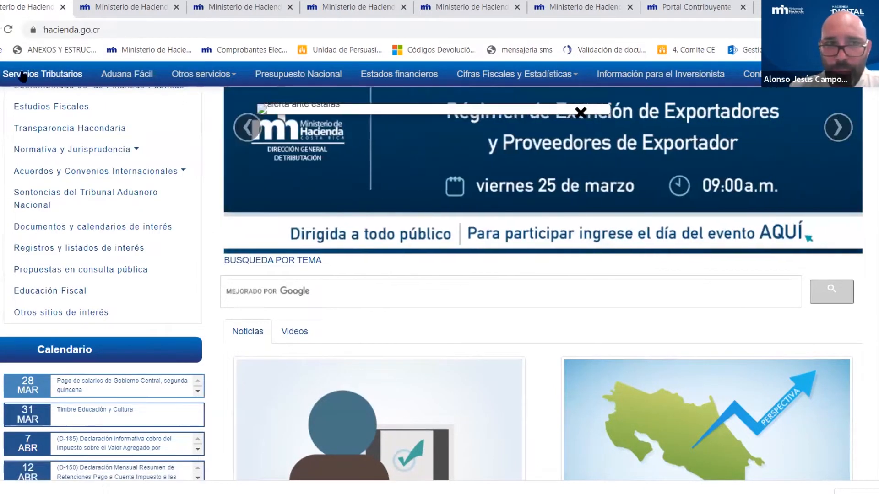
pyautogui.scroll(7, 186, 130)
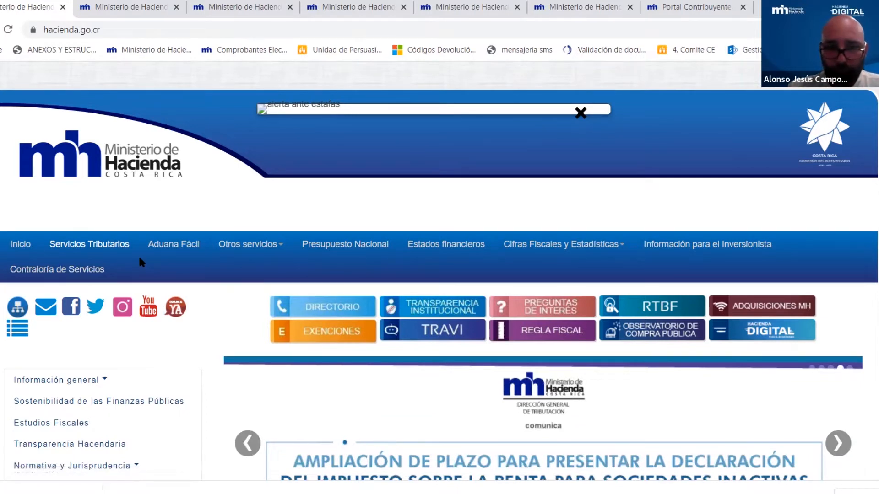
pyautogui.click(94, 139)
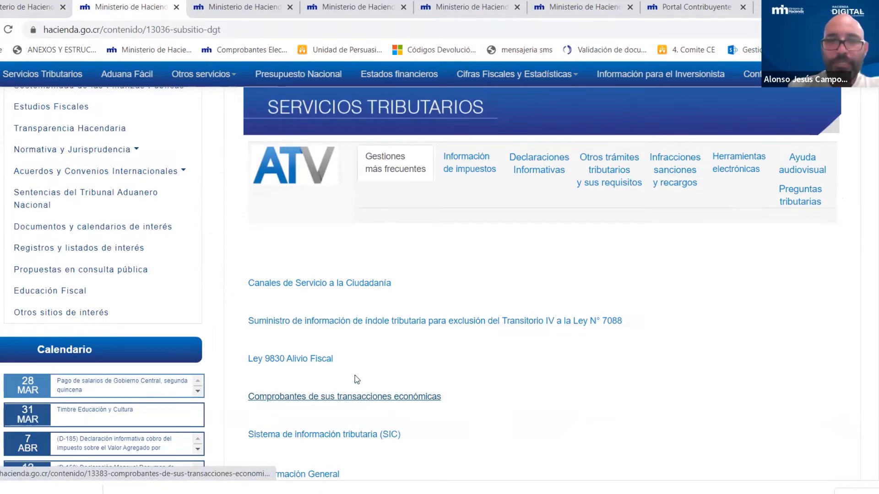
pyautogui.click(343, 396)
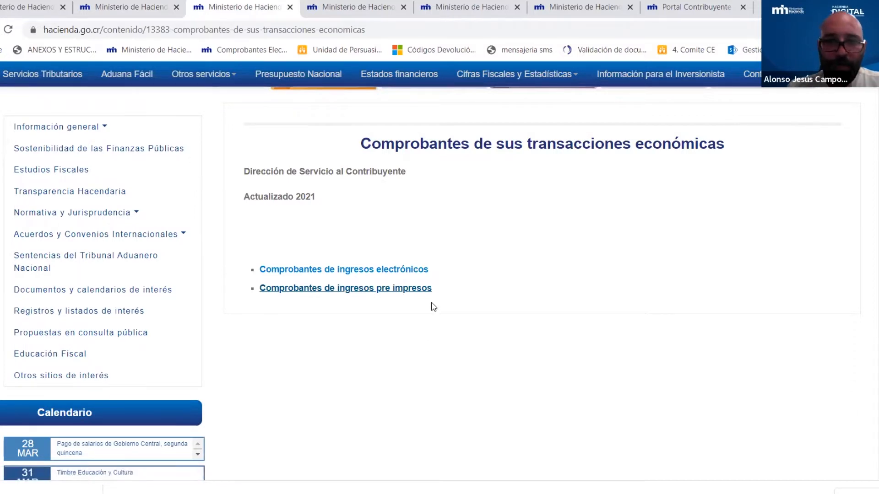
pyautogui.click(311, 17)
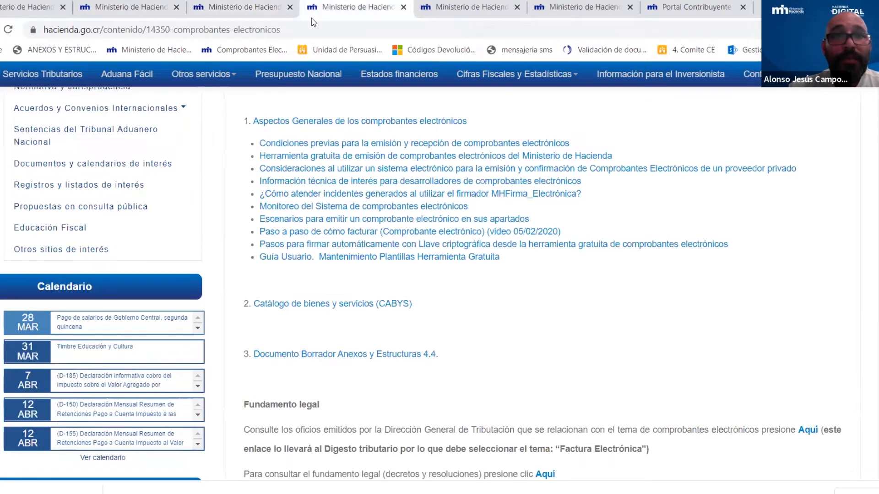
pyautogui.click(243, 12)
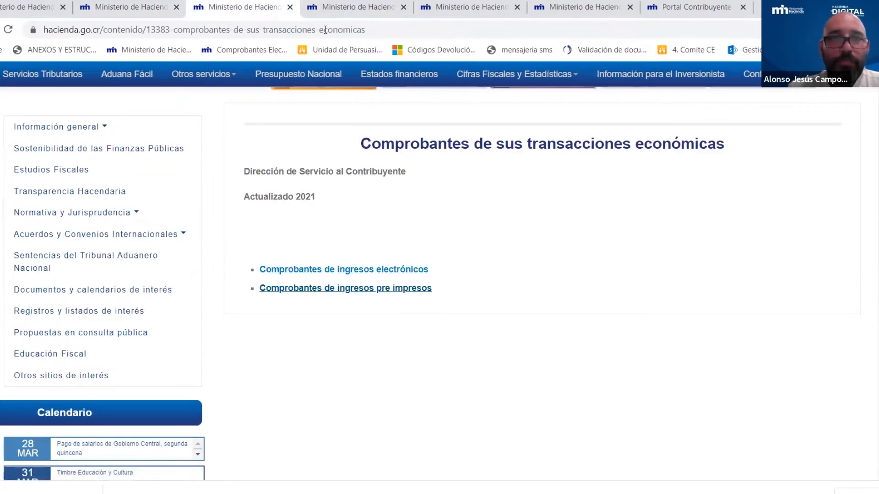
pyautogui.hotkey('ctrl', 'Tab')
pyautogui.scroll(3, 689, 364)
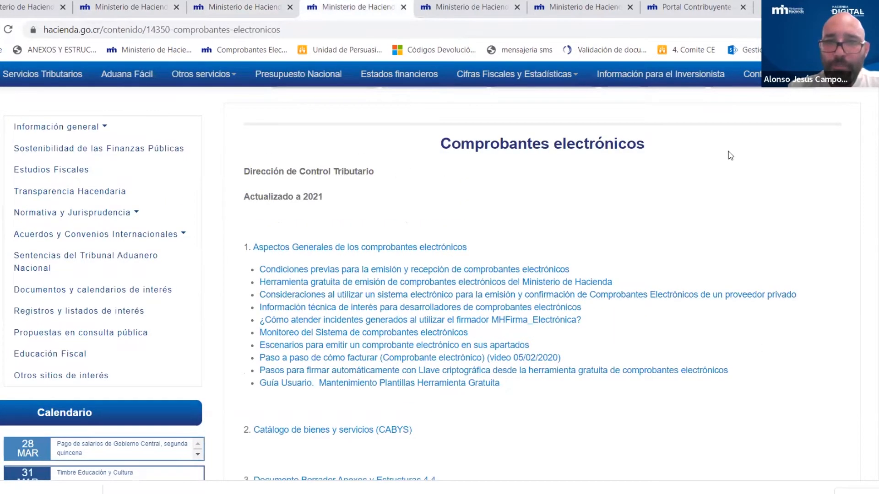
pyautogui.scroll(-3, 697, 249)
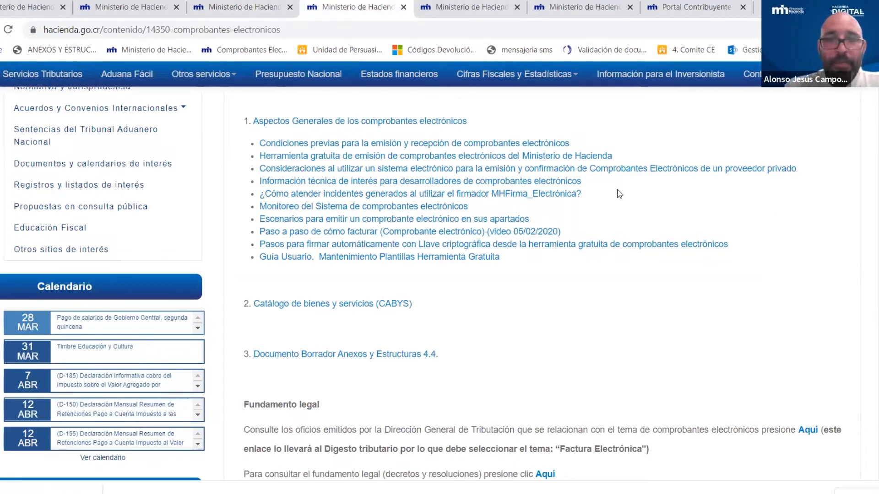
pyautogui.scroll(-1, 513, 201)
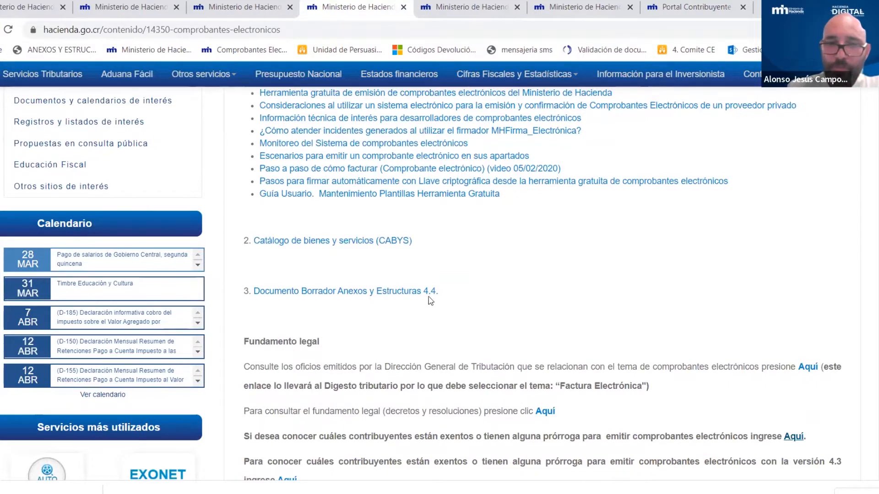
pyautogui.scroll(-1, 457, 261)
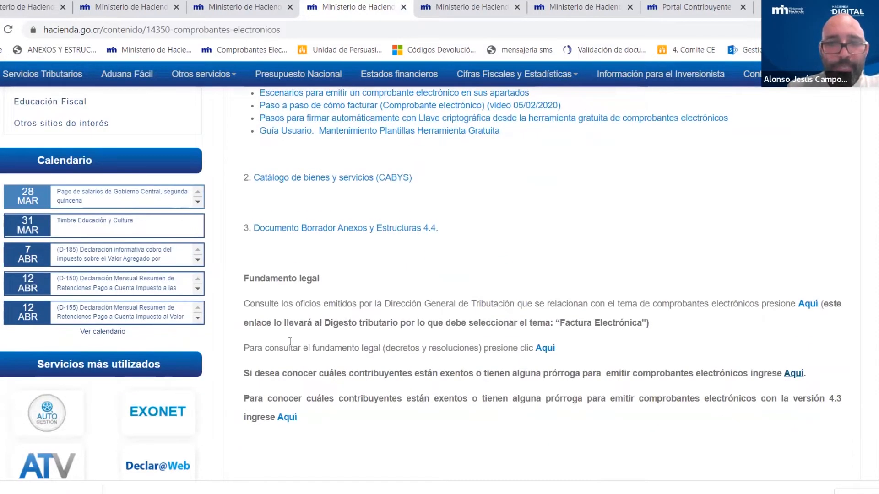
pyautogui.moveTo(244, 348); pyautogui.dragTo(568, 355)
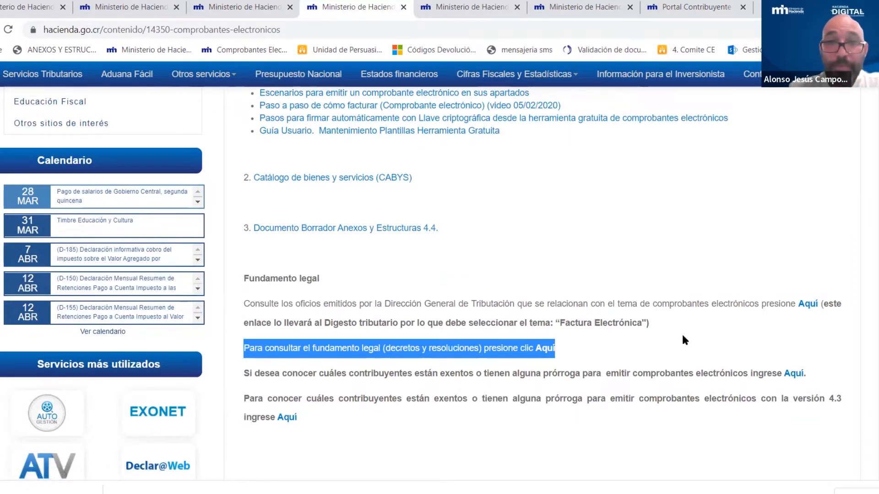
pyautogui.scroll(3, 682, 336)
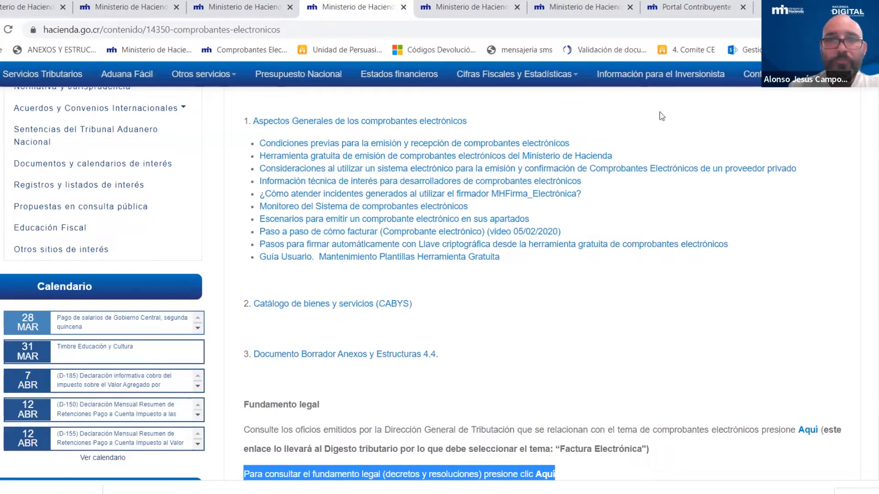
pyautogui.click(430, 14)
pyautogui.click(306, 20)
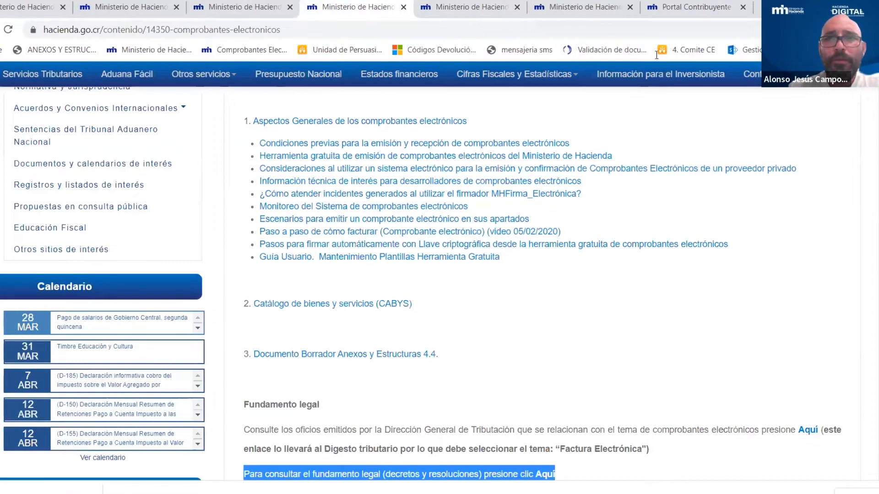
pyautogui.click(610, 22)
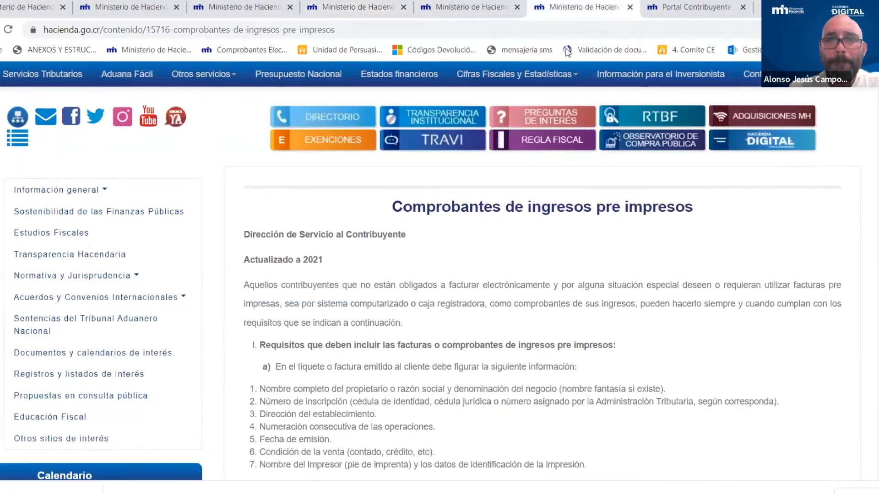
pyautogui.click(348, 7)
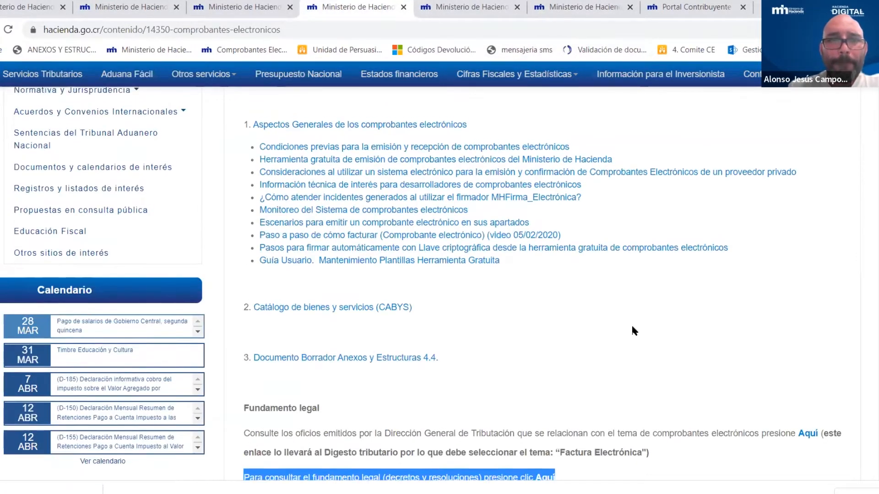
pyautogui.scroll(1, 631, 325)
# - Open 'Herramienta gratuita de emisión' in a new tab and scroll to the Windows, Mac OS and Linux firmador downloads
pyautogui.rightClick(385, 222)
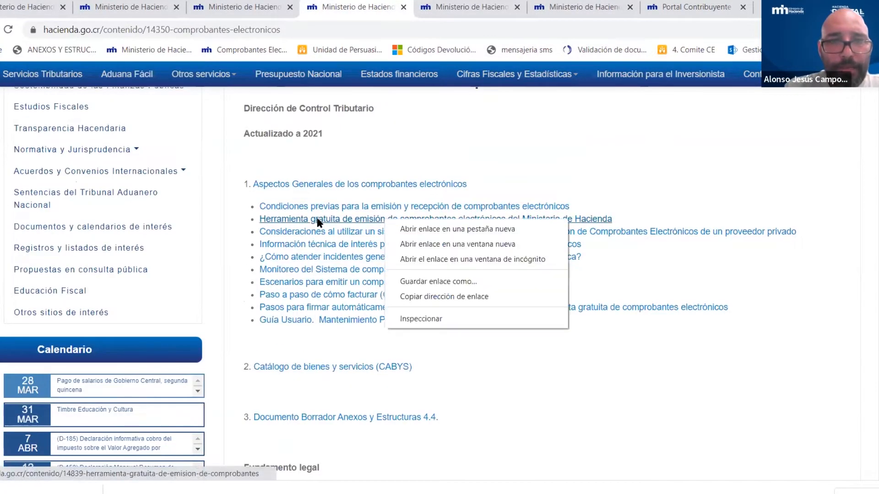
pyautogui.click(427, 231)
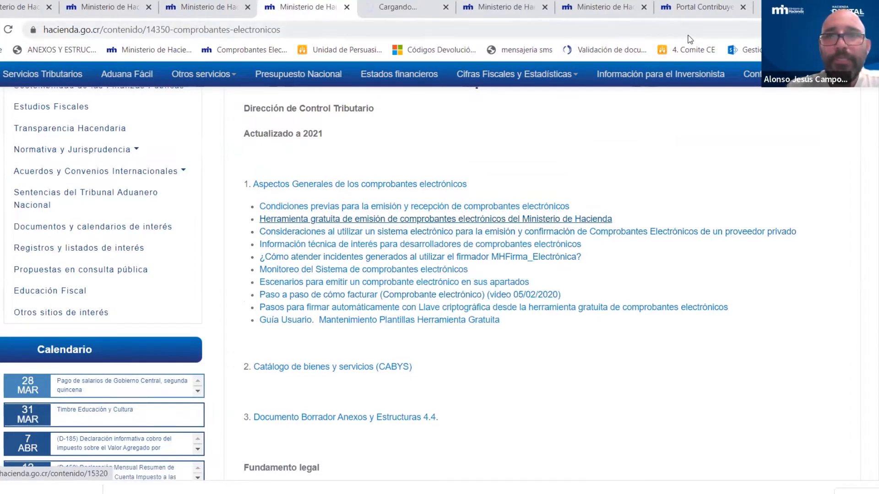
pyautogui.click(421, 14)
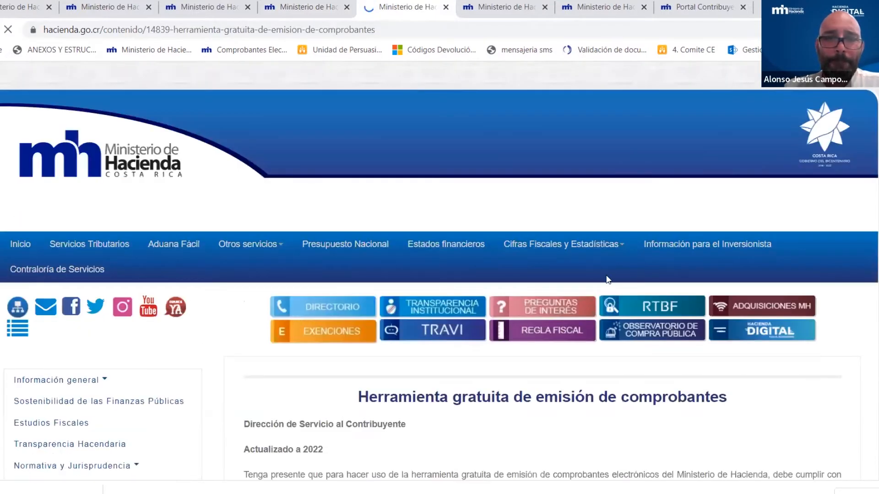
pyautogui.scroll(-5, 687, 272)
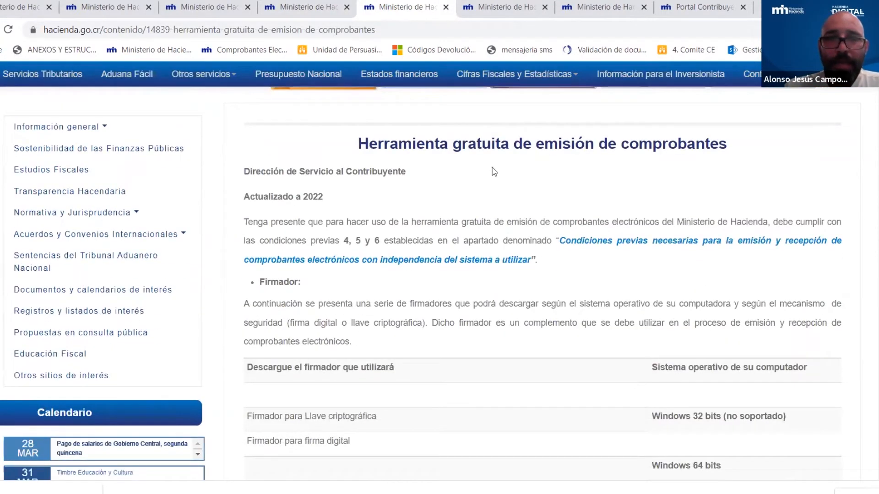
pyautogui.scroll(-3, 535, 211)
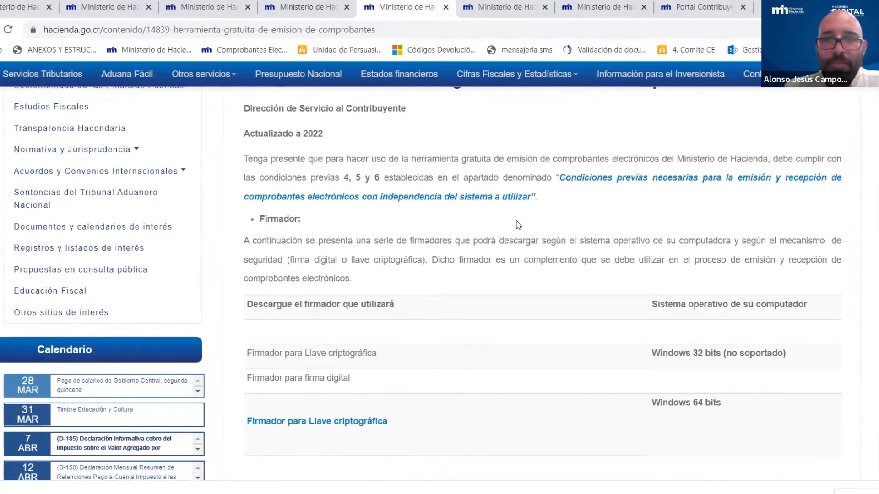
pyautogui.scroll(-3, 595, 288)
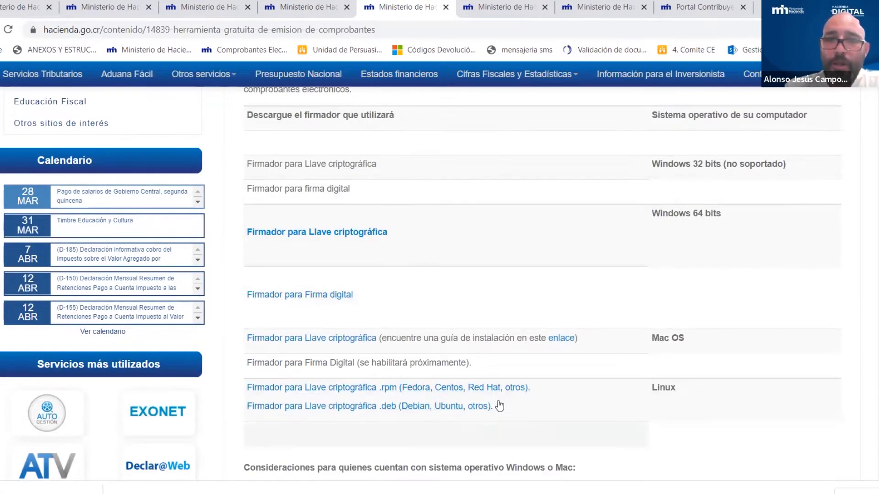
pyautogui.scroll(-1, 714, 312)
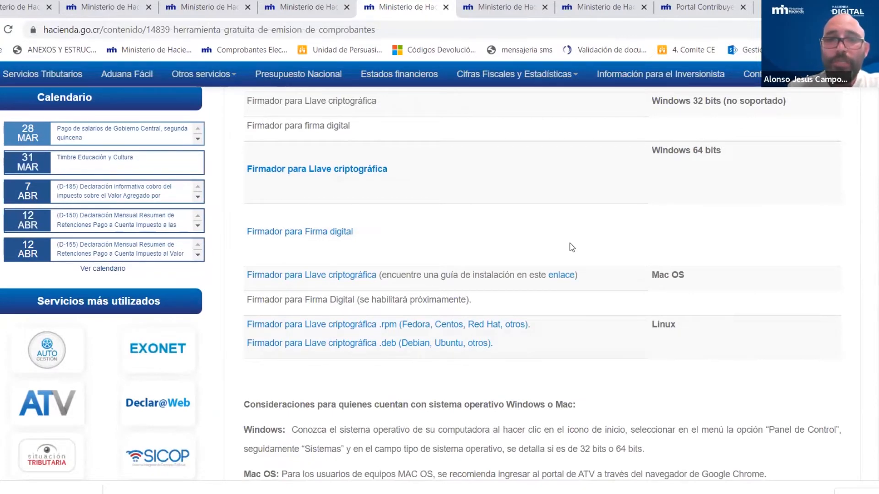
pyautogui.hotkey('alt', 'Tab')
pyautogui.click(437, 262)
pyautogui.scroll(4, 443, 258)
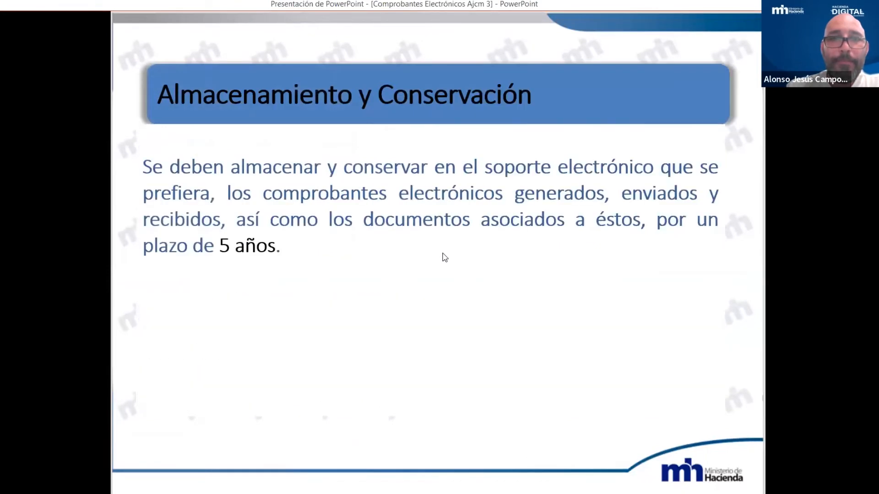
pyautogui.scroll(1, 444, 258)
pyautogui.press('Left')
pyautogui.press('Left')
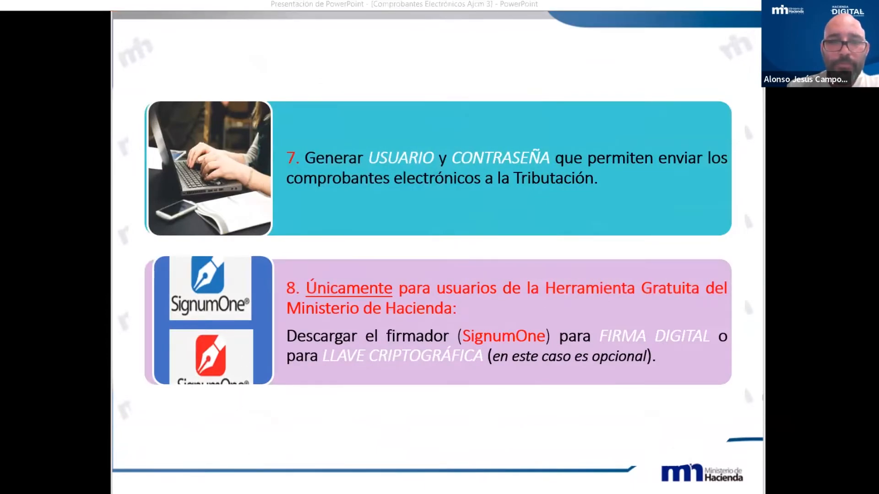
pyautogui.hotkey('alt', 'Tab')
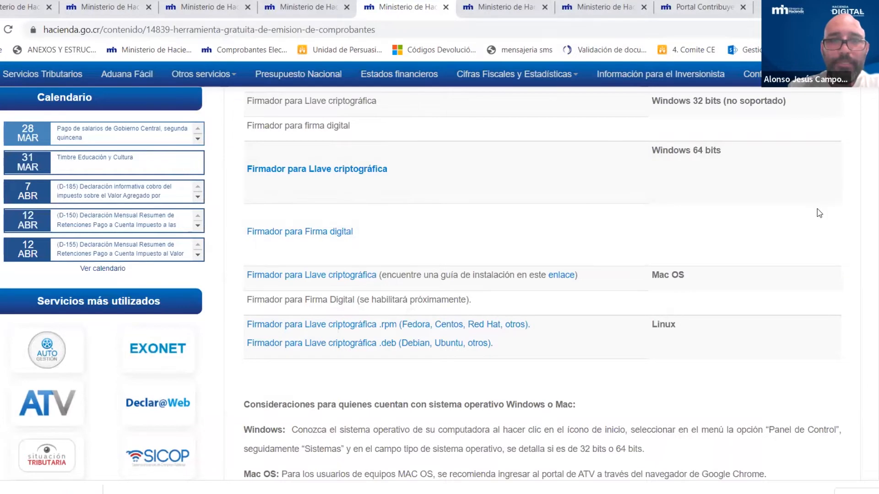
pyautogui.scroll(8, 818, 215)
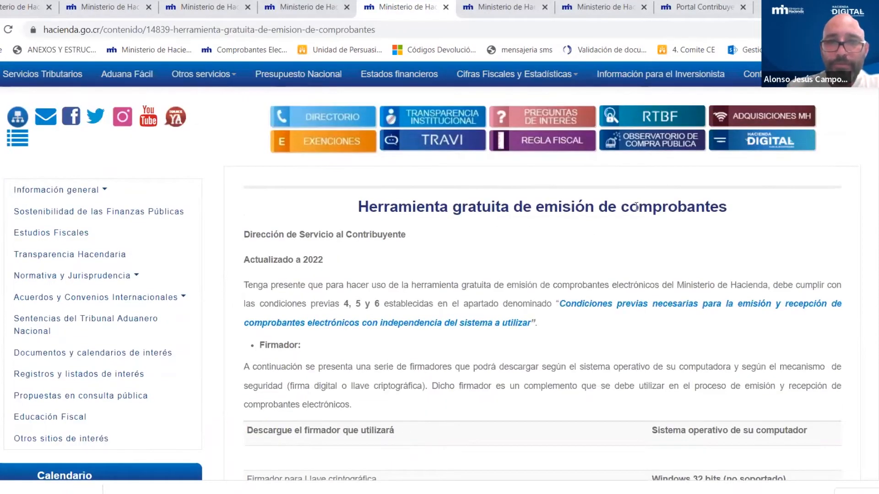
pyautogui.scroll(-7, 678, 209)
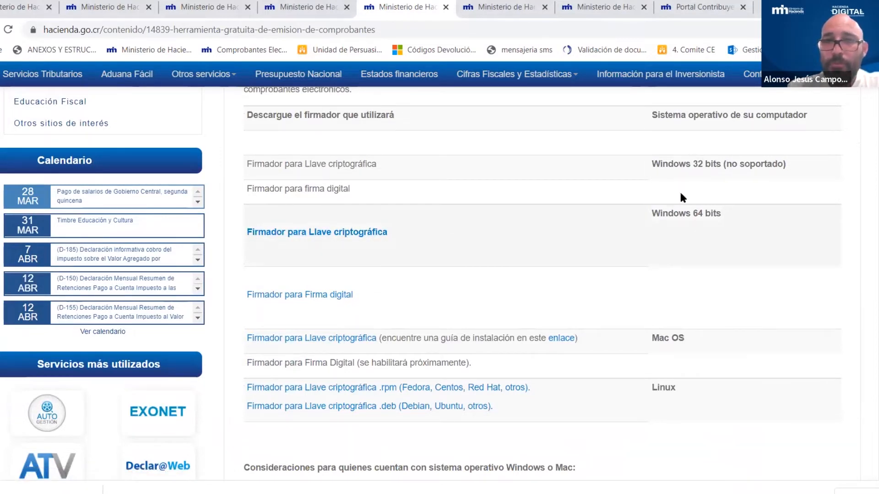
pyautogui.moveTo(652, 210); pyautogui.dragTo(717, 218)
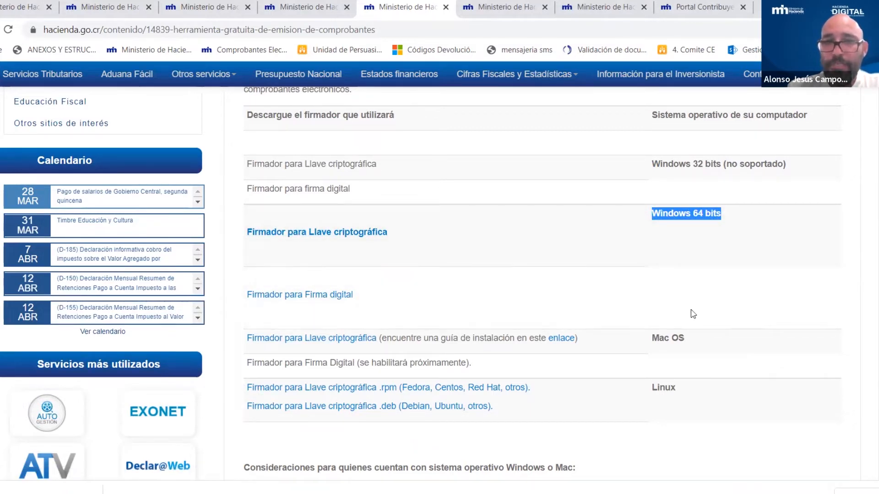
pyautogui.scroll(-1, 691, 312)
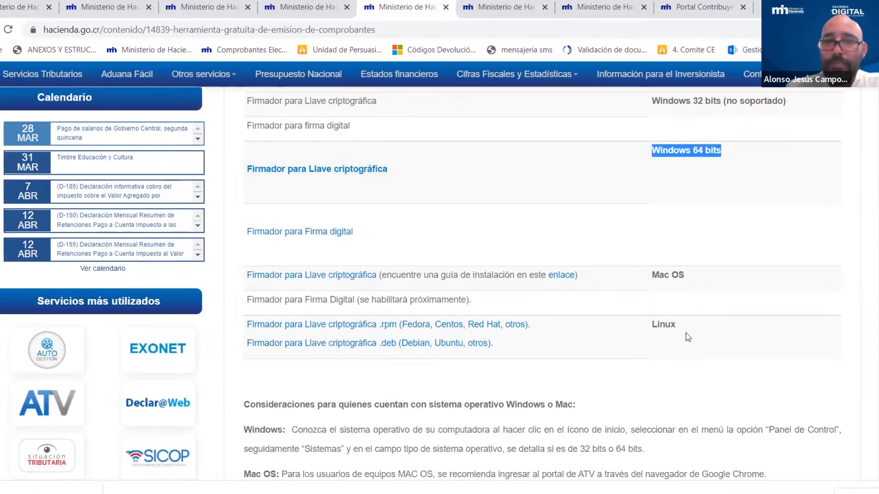
pyautogui.scroll(-3, 770, 264)
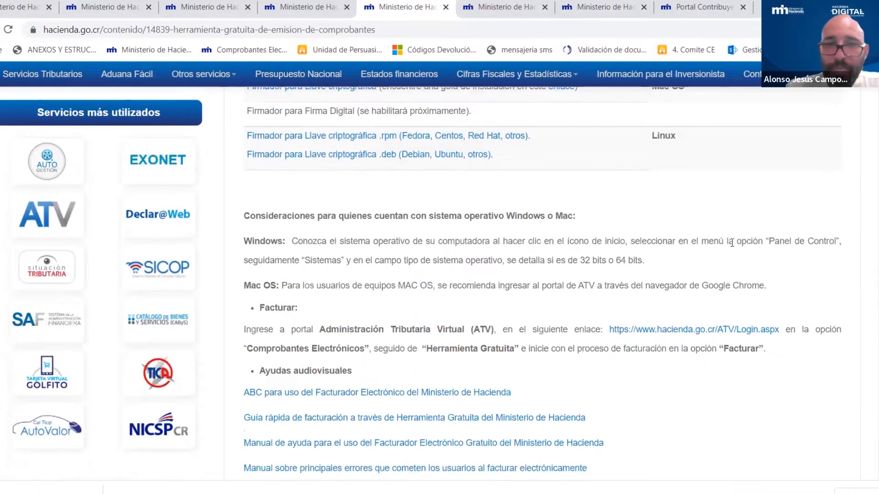
pyautogui.scroll(2, 656, 166)
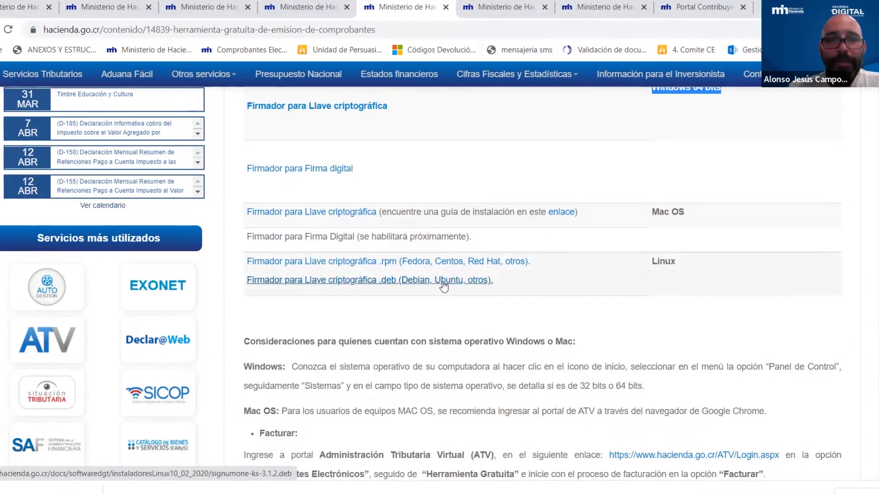
pyautogui.scroll(-3, 534, 243)
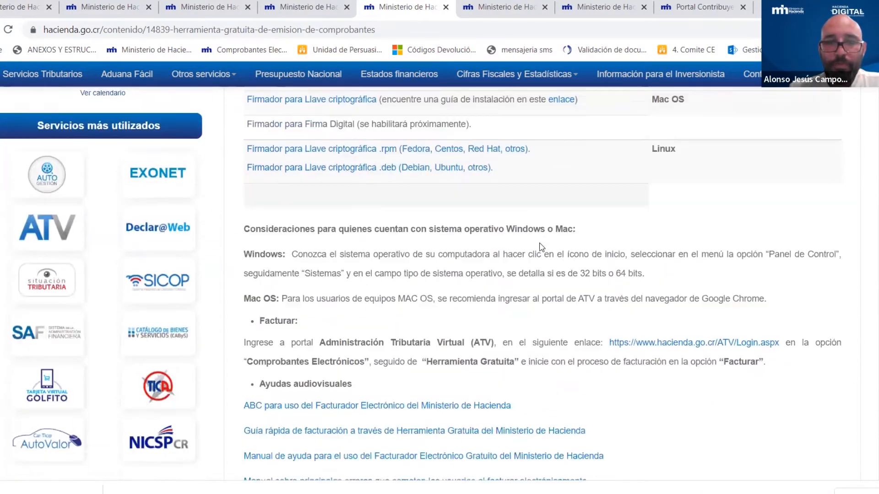
pyautogui.scroll(2, 540, 243)
pyautogui.scroll(3, 540, 242)
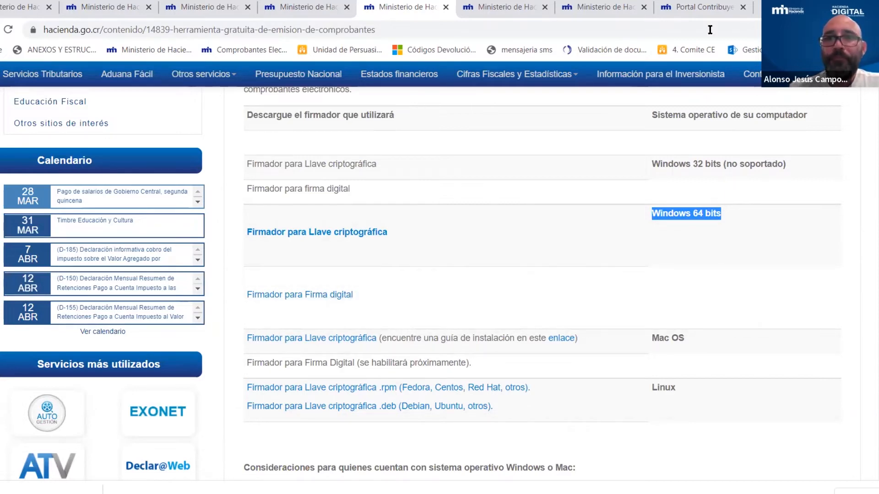
# - Return to the ATV Ambiente de Calidad login tab at pruebascalidadatv.hacienda.go.cr
pyautogui.click(701, 7)
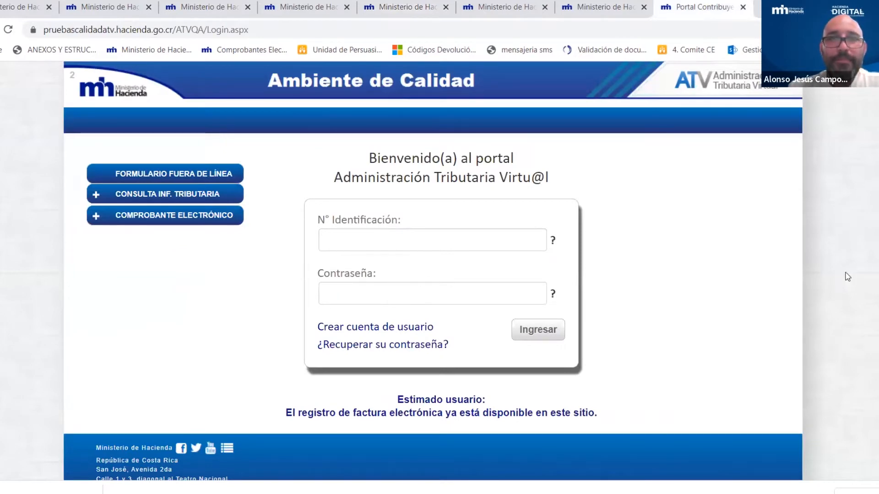
pyautogui.click(4, 12)
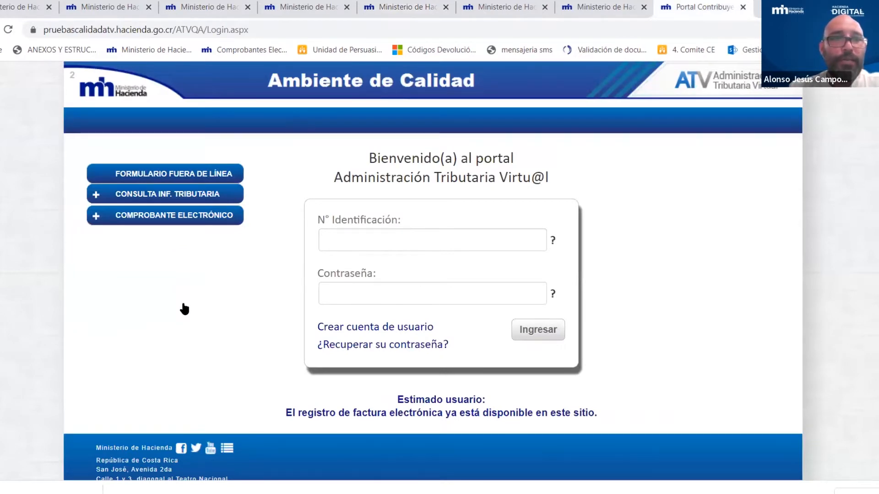
pyautogui.scroll(-4, 183, 300)
pyautogui.scroll(-1, 183, 293)
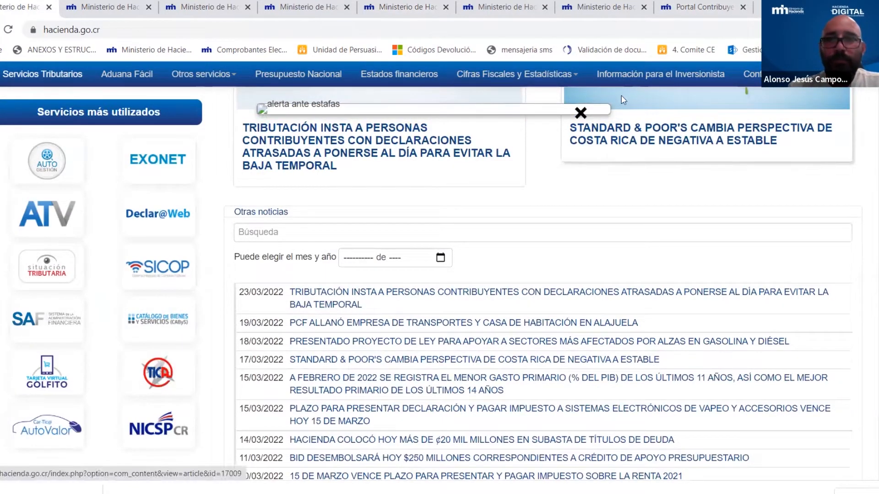
pyautogui.click(700, 6)
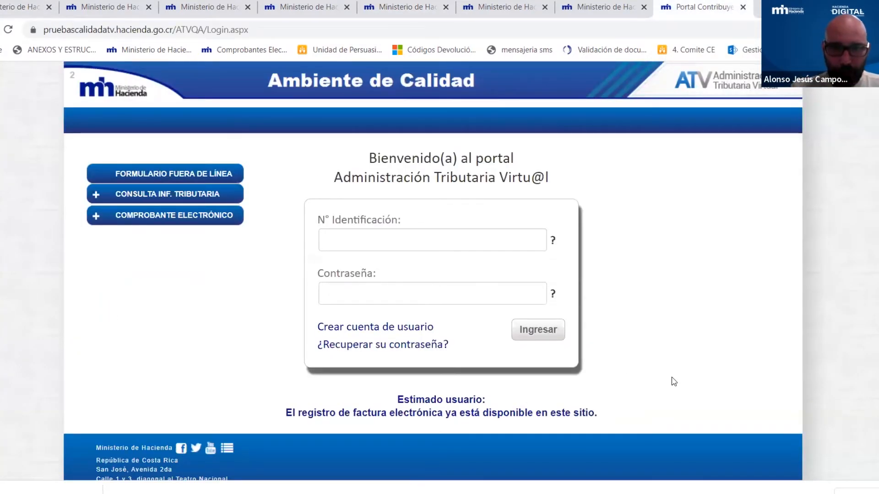
# - Enter the taxpayer's identification number and account password, then submit with Ingresar
pyautogui.click(449, 238)
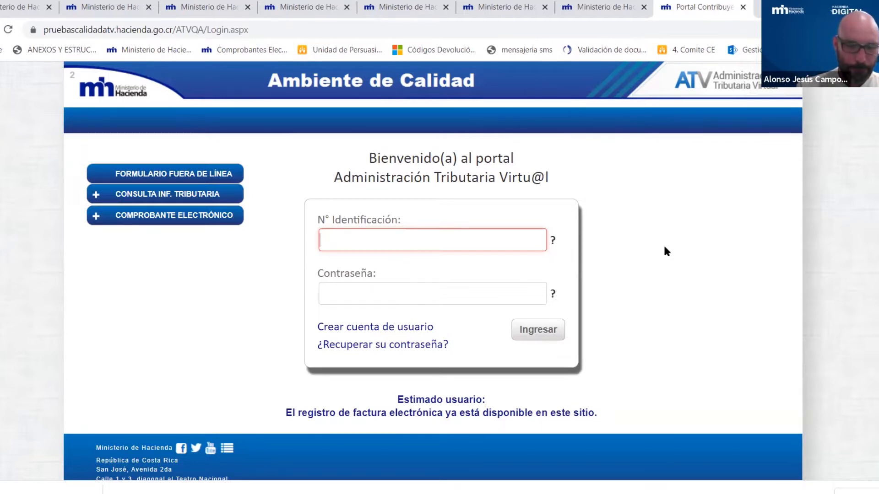
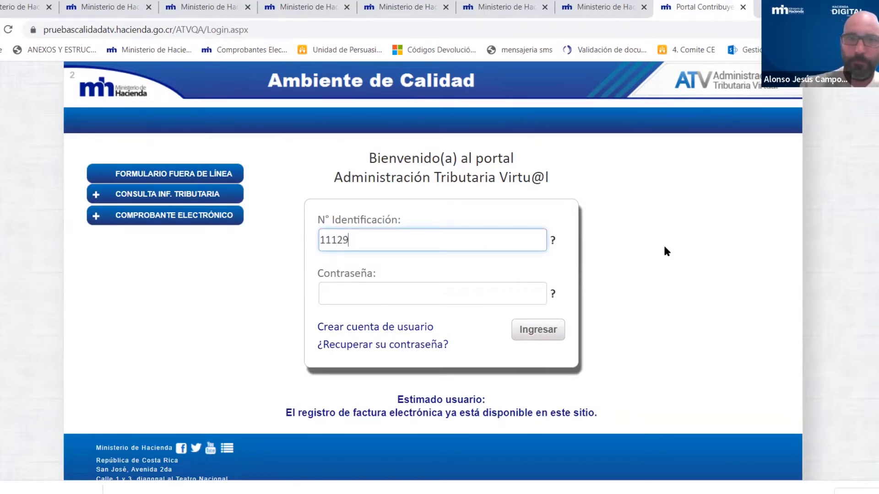
pyautogui.click(368, 297)
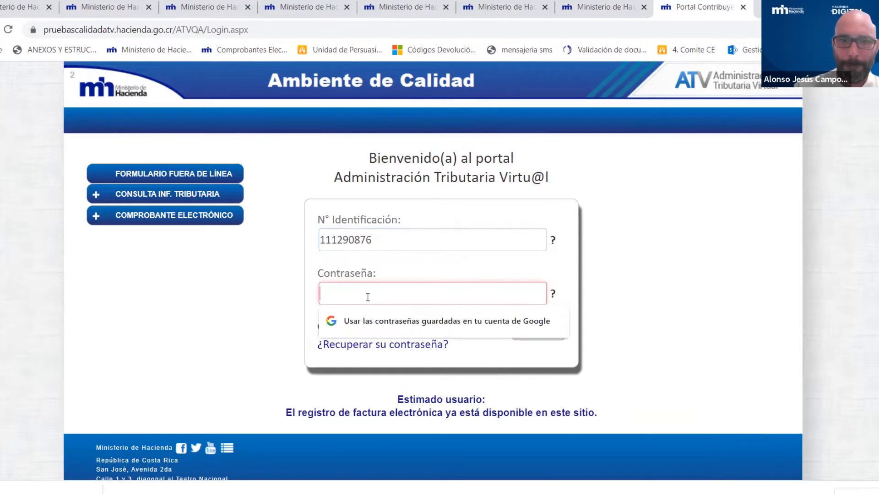
pyautogui.write('•')
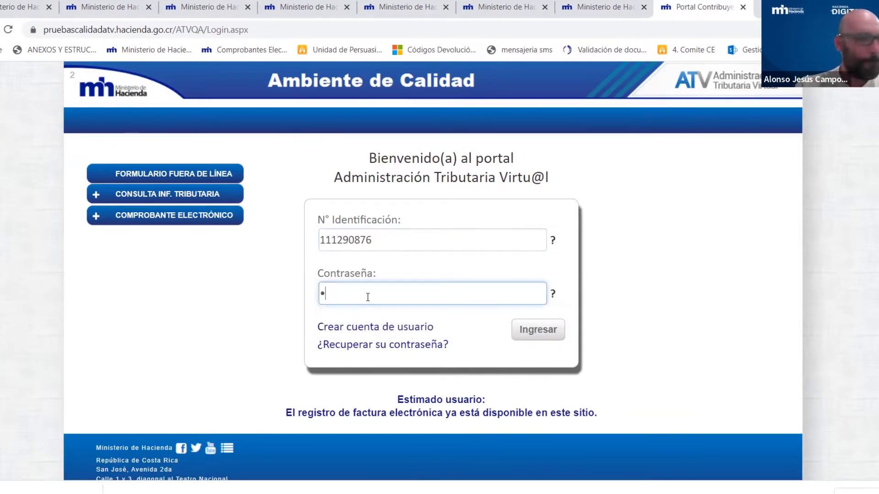
pyautogui.write('•••')
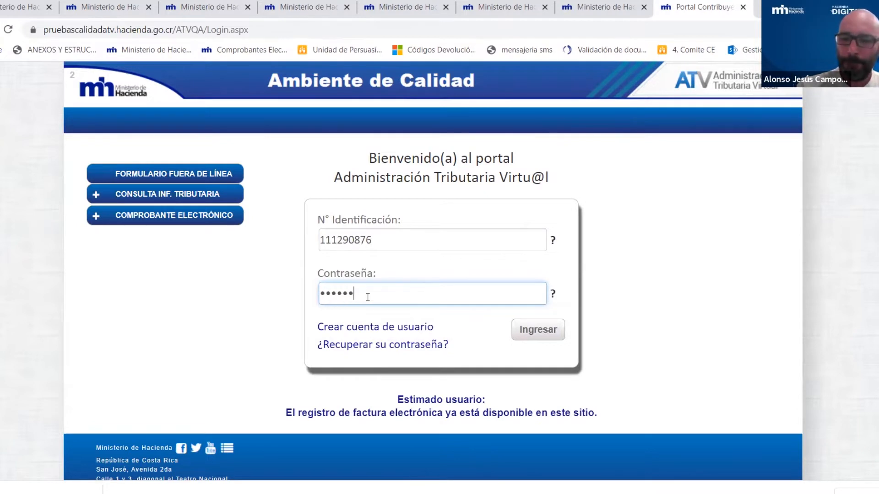
pyautogui.click(548, 331)
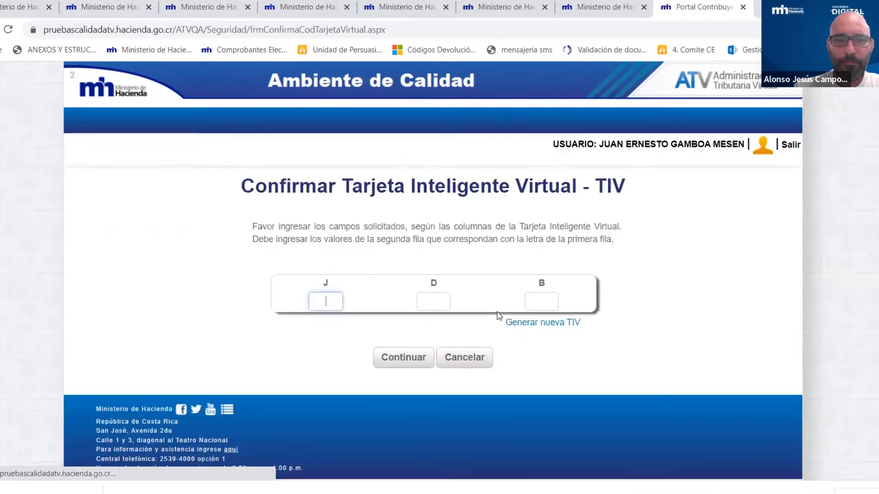
# - Continue past the TIV confirmation for columns J, D and B
pyautogui.click(406, 357)
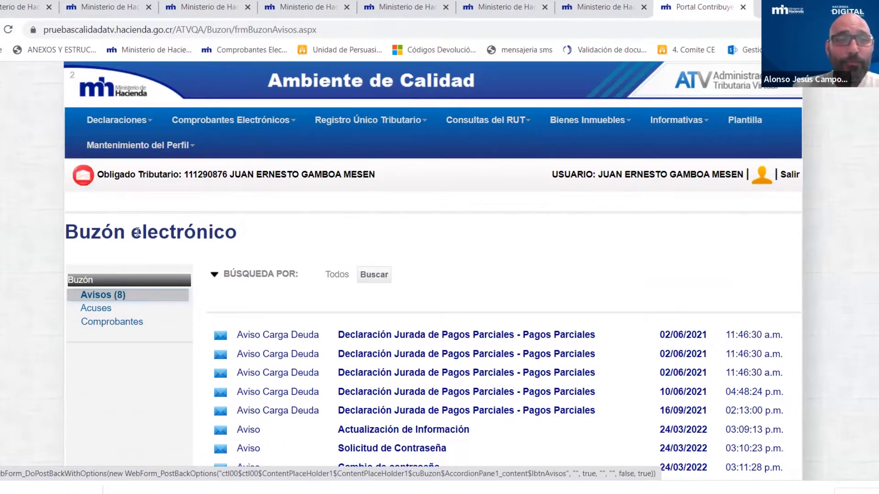
# - Scan the Buzón electrónico notices, then open the Comprobantes Electrónicos menu
pyautogui.scroll(-2, 556, 245)
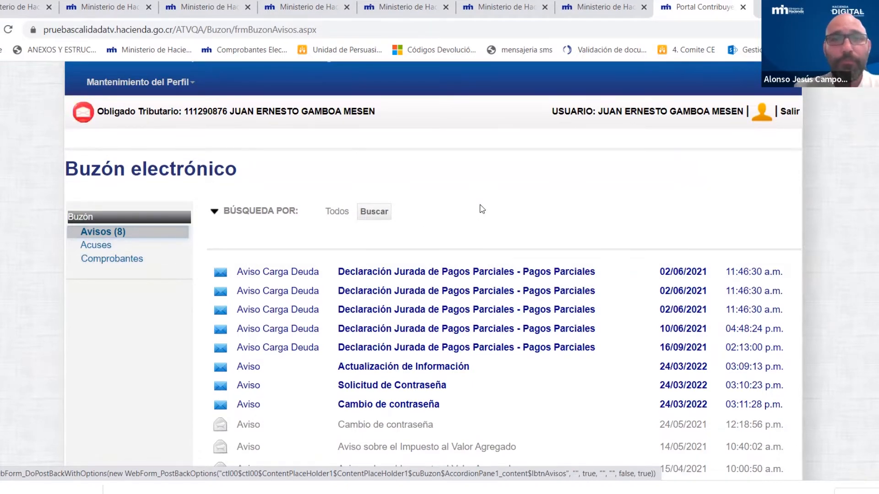
pyautogui.scroll(2, 482, 209)
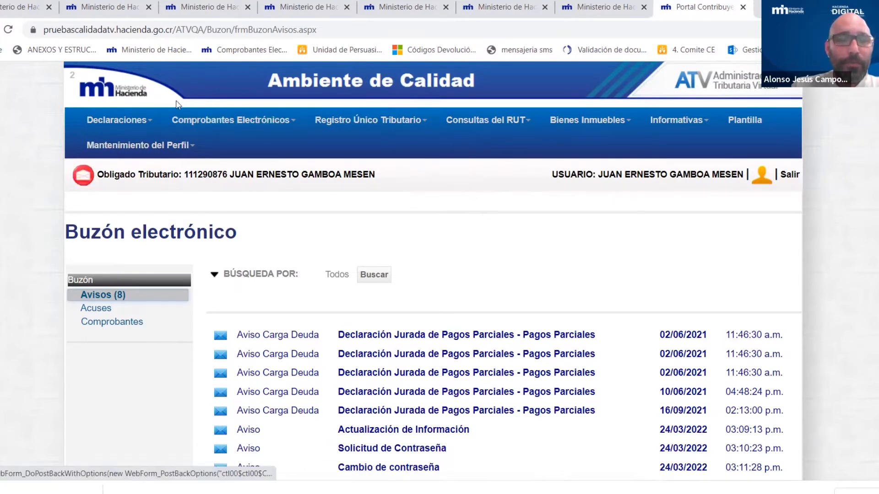
pyautogui.click(294, 123)
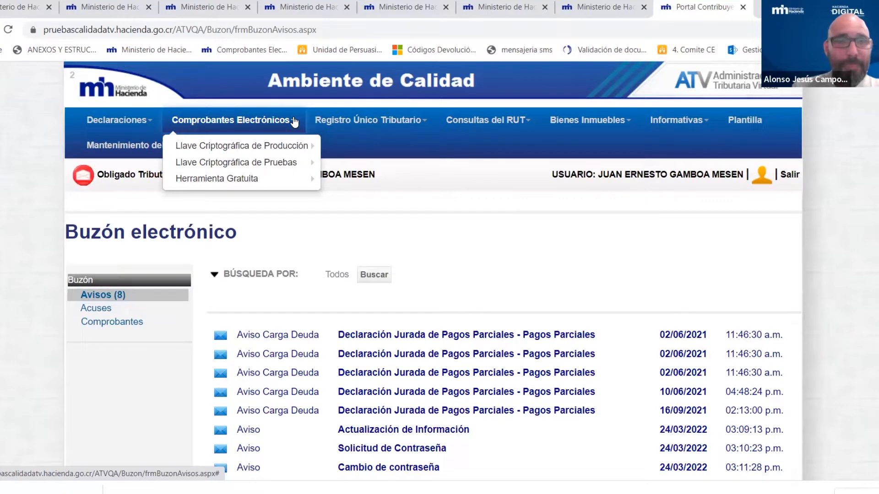
# - Compare the Llave Criptográfica de Pruebas and Producción submenus, ending on Producción
pyautogui.moveTo(192, 145)
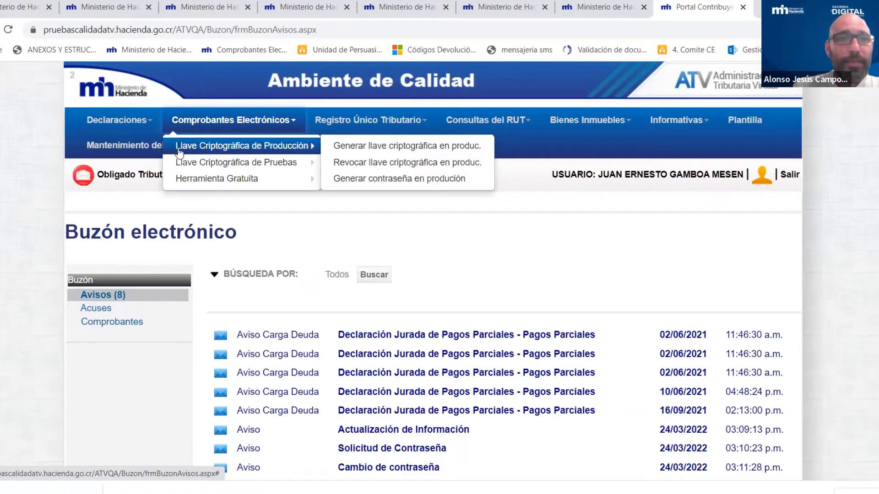
pyautogui.moveTo(258, 161)
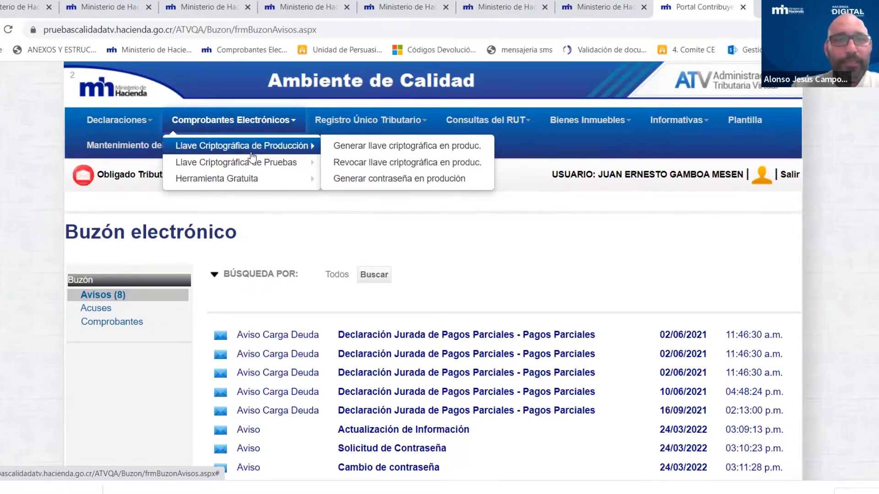
pyautogui.moveTo(268, 170)
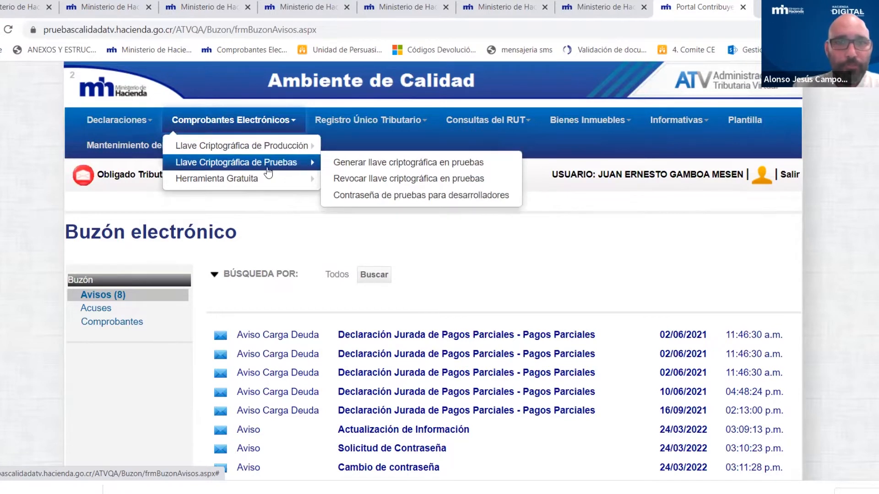
pyautogui.moveTo(234, 154)
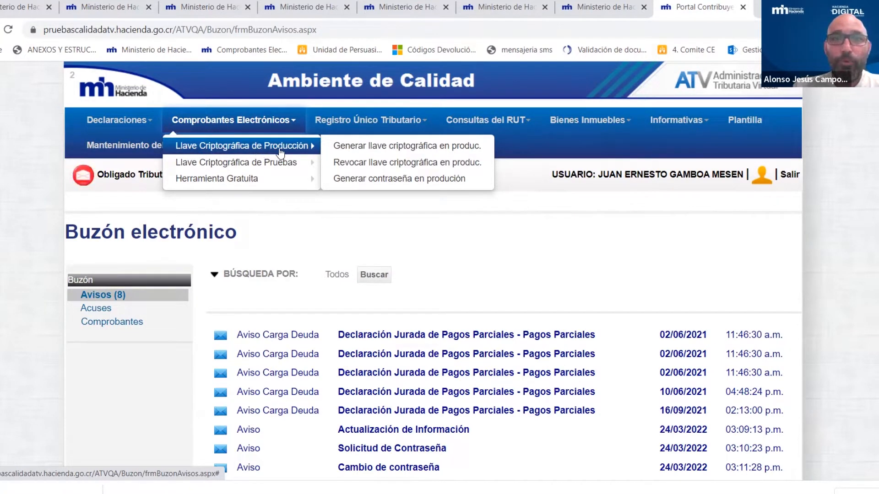
pyautogui.moveTo(202, 162)
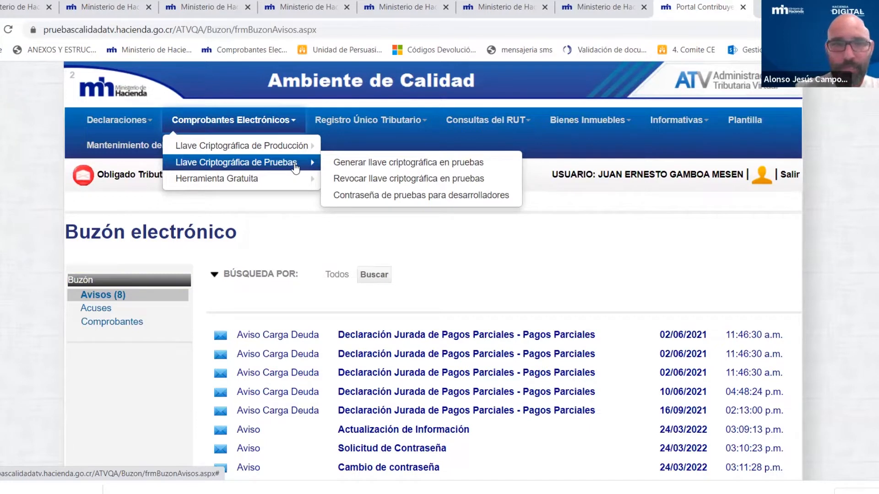
pyautogui.moveTo(282, 152)
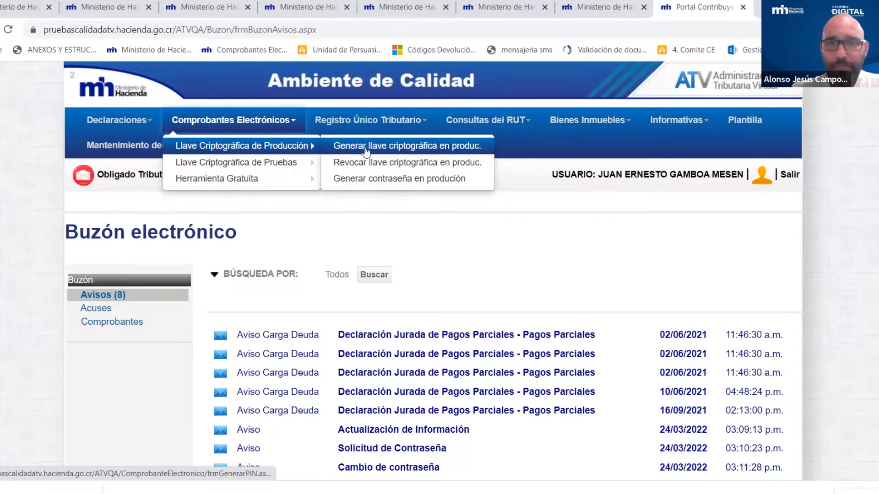
# - Open 'Generar llave criptográfica en produc.' and enter a new 4-digit PIN, ready for confirmation
pyautogui.click(417, 150)
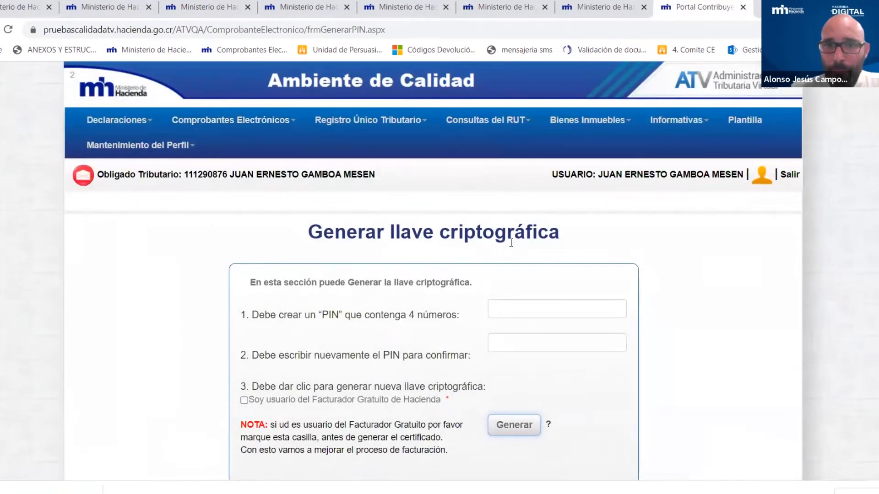
pyautogui.scroll(-2, 679, 256)
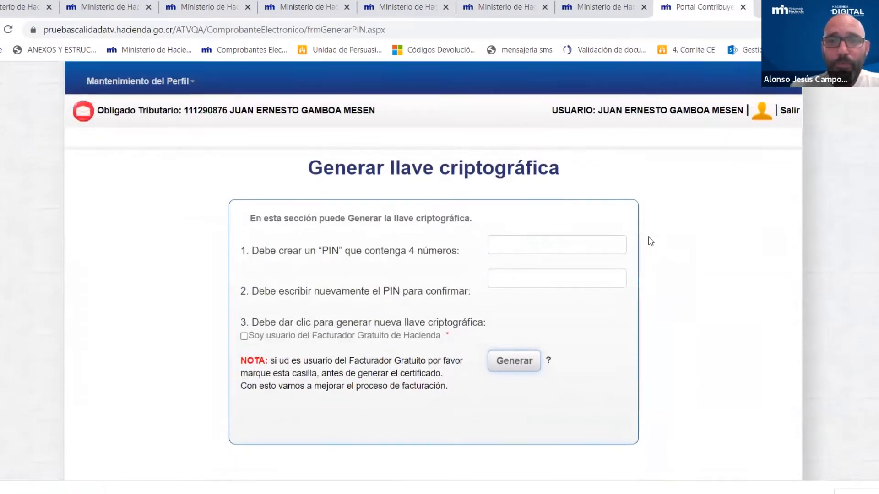
pyautogui.scroll(-3, 647, 243)
pyautogui.scroll(3, 476, 133)
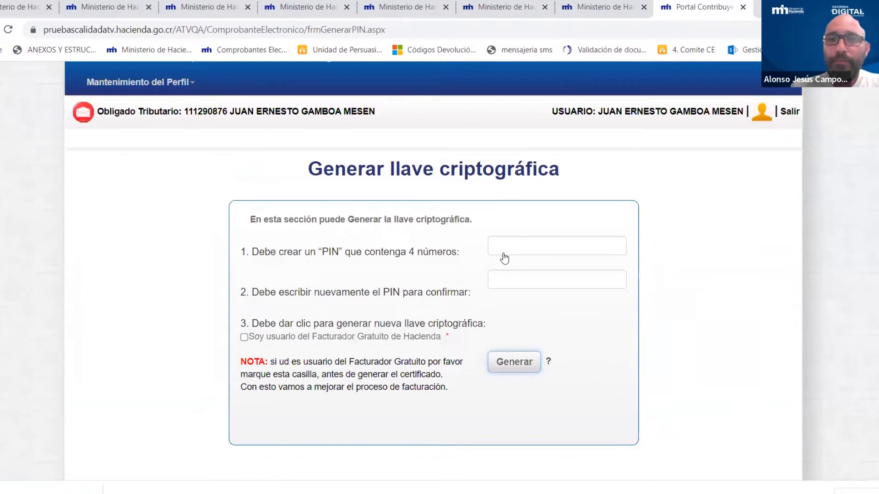
pyautogui.click(499, 250)
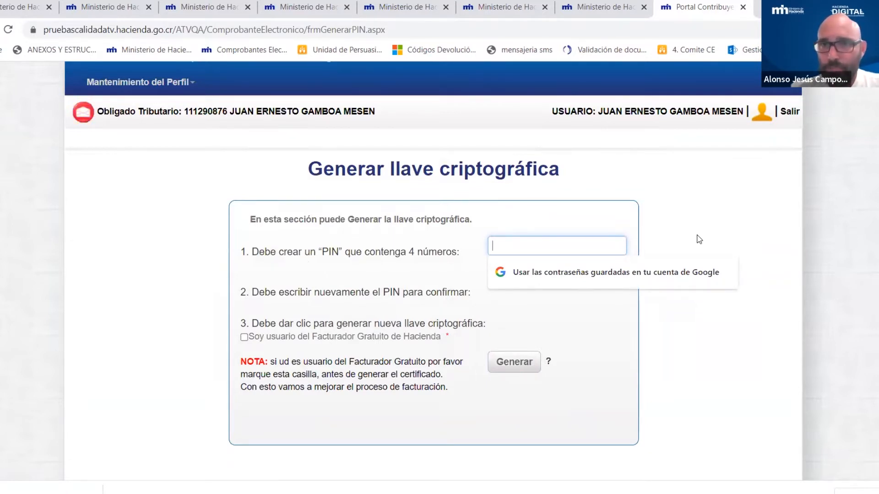
pyautogui.write('1234')
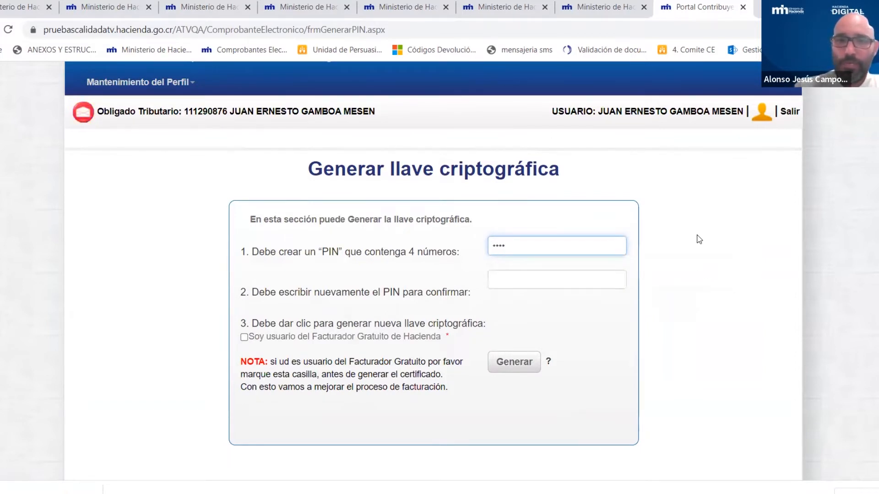
pyautogui.click(532, 281)
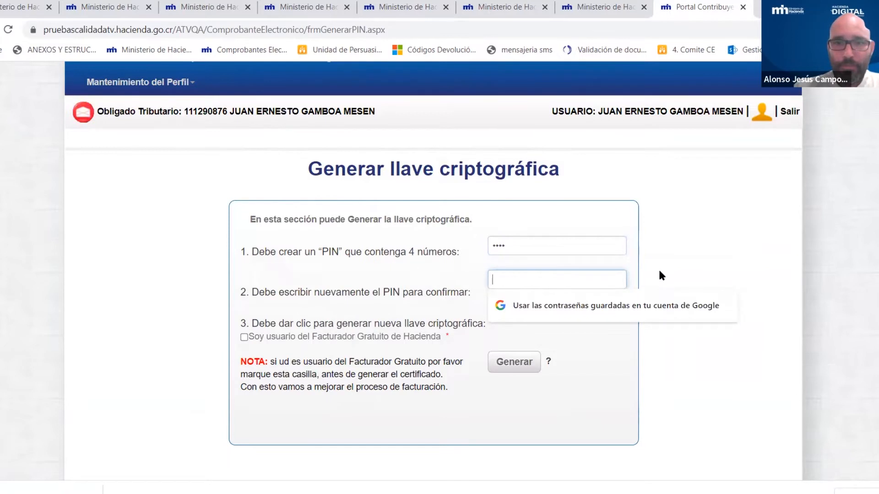
pyautogui.write('1234')
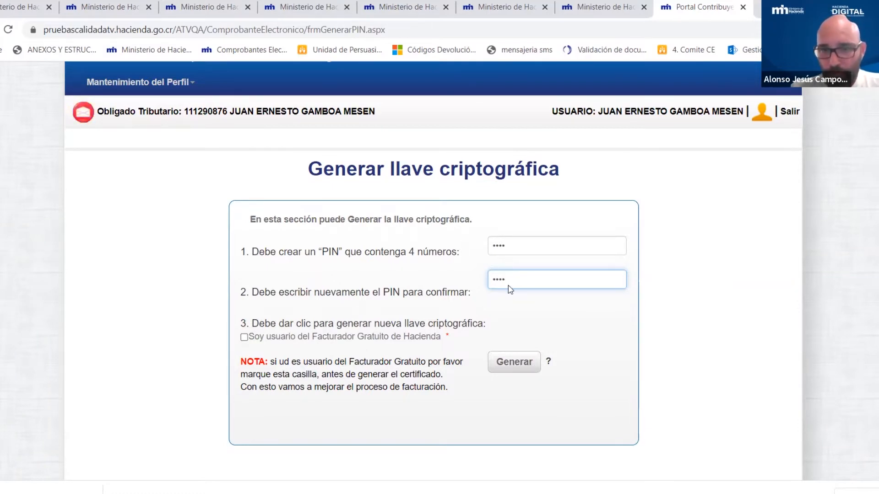
# - Generate the production cryptographic key and dismiss the download reminder
pyautogui.click(516, 365)
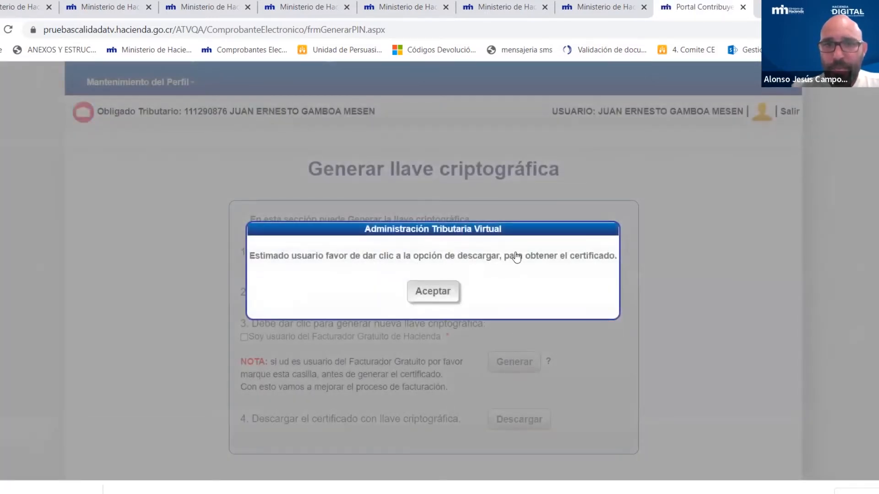
pyautogui.scroll(-3, 721, 201)
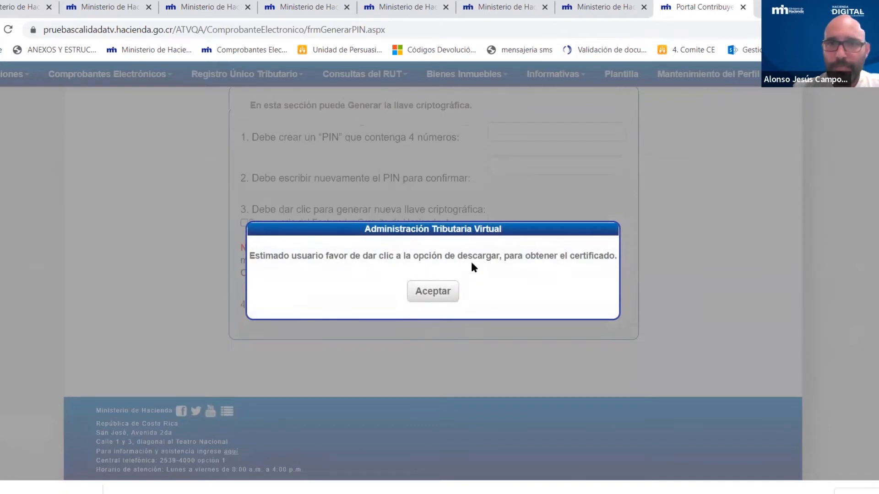
pyautogui.click(436, 292)
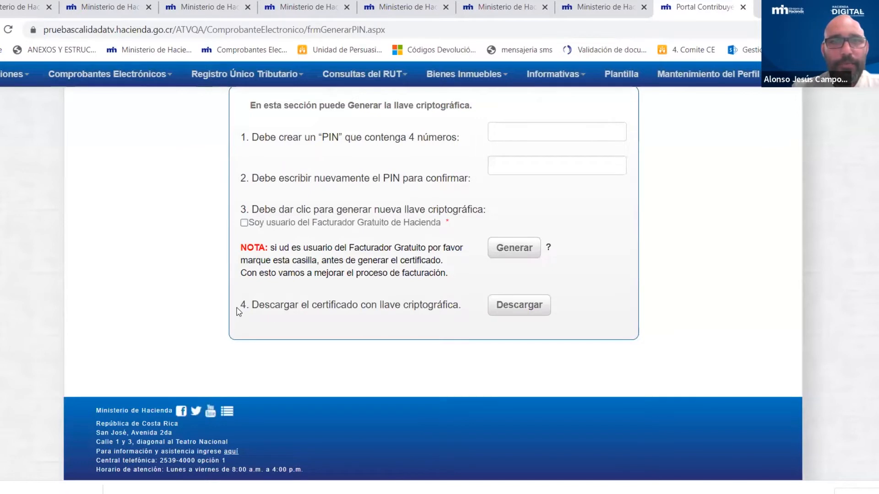
# - Download the key certificate and check it in the Downloads folder
pyautogui.click(519, 309)
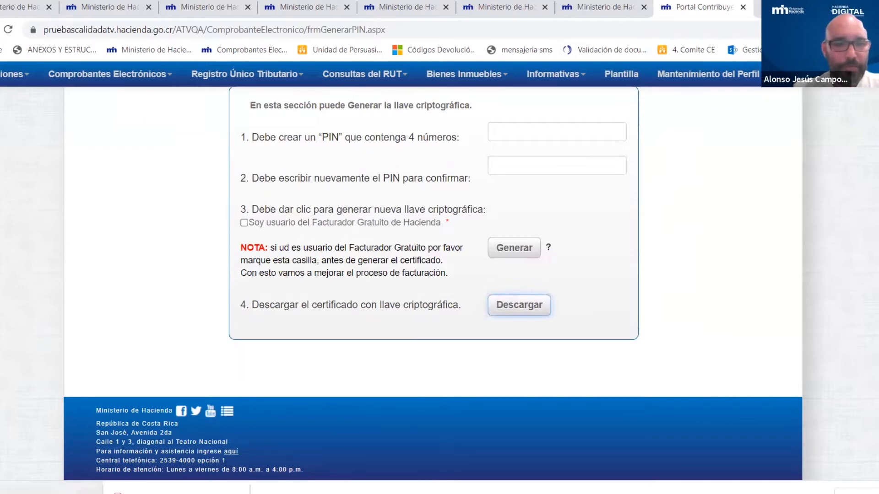
pyautogui.click(88, 489)
pyautogui.click(117, 457)
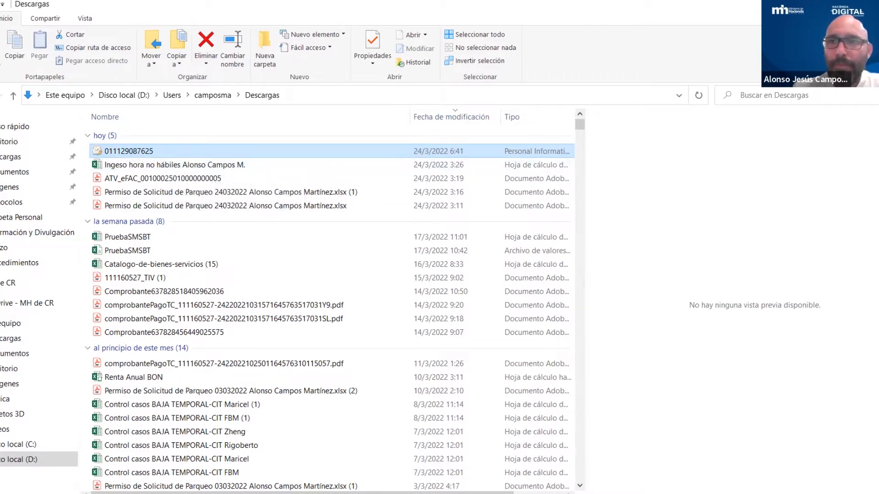
pyautogui.hotkey('alt', 'Tab')
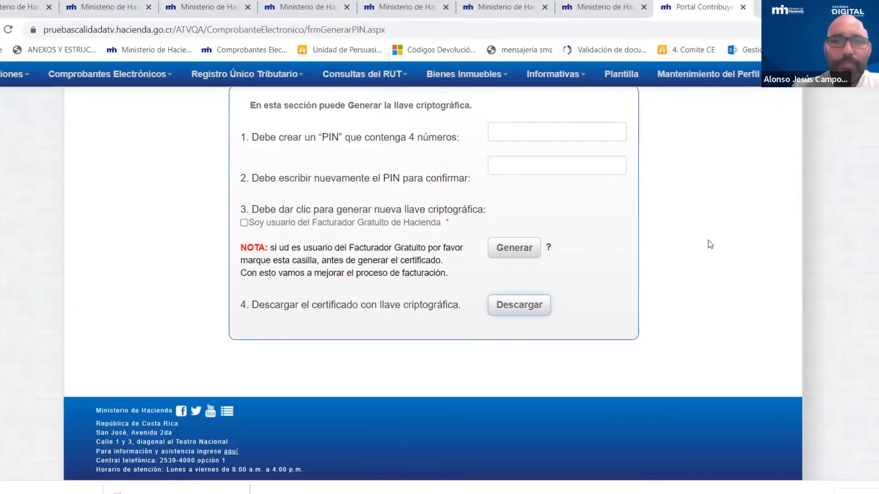
# - Choose Revocar llave criptográfica en produc. under Comprobantes Electrónicos > Llave Criptográfica de Producción
pyautogui.scroll(4, 710, 239)
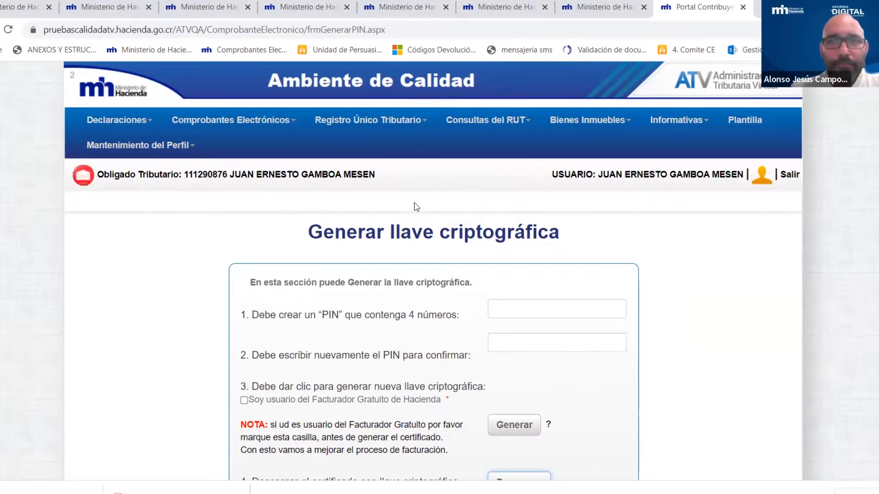
pyautogui.click(286, 129)
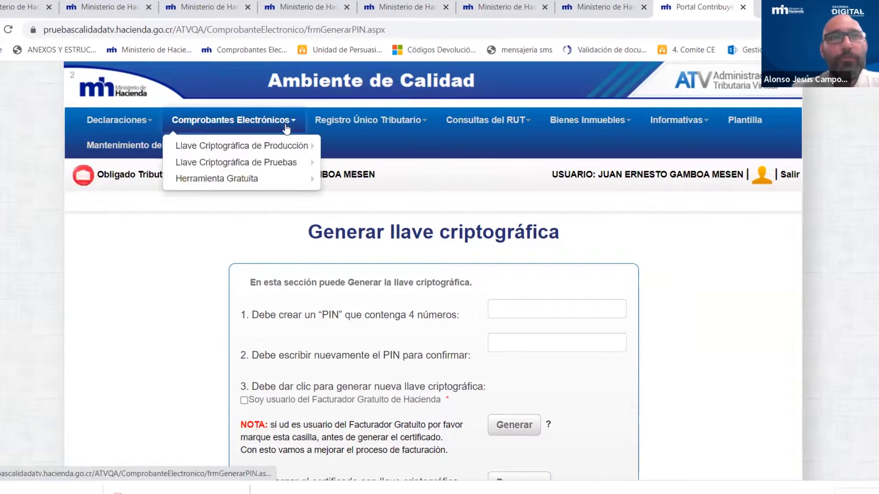
pyautogui.moveTo(254, 145)
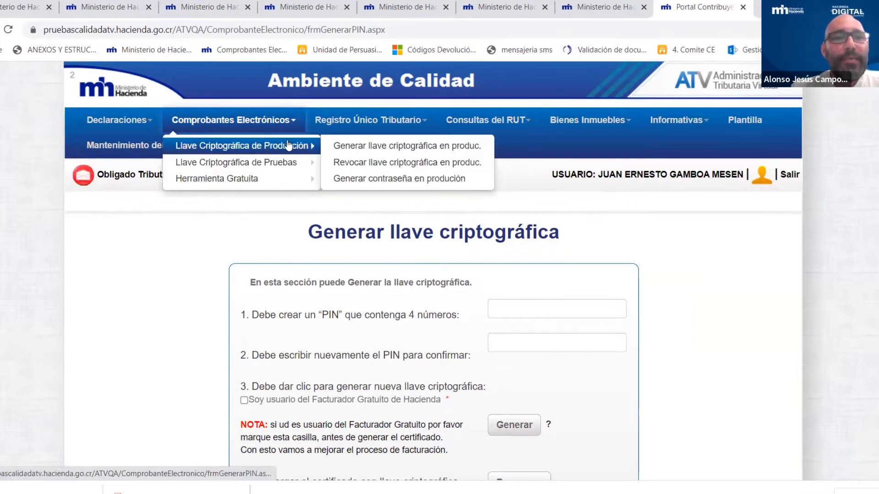
pyautogui.click(409, 164)
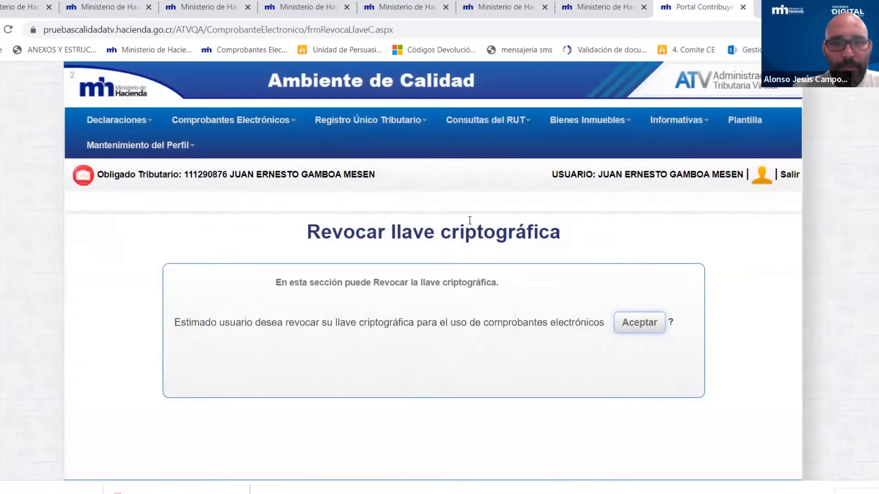
# - Revoke the production cryptographic key, retrying until ATV reports no key exists to revoke
pyautogui.click(640, 324)
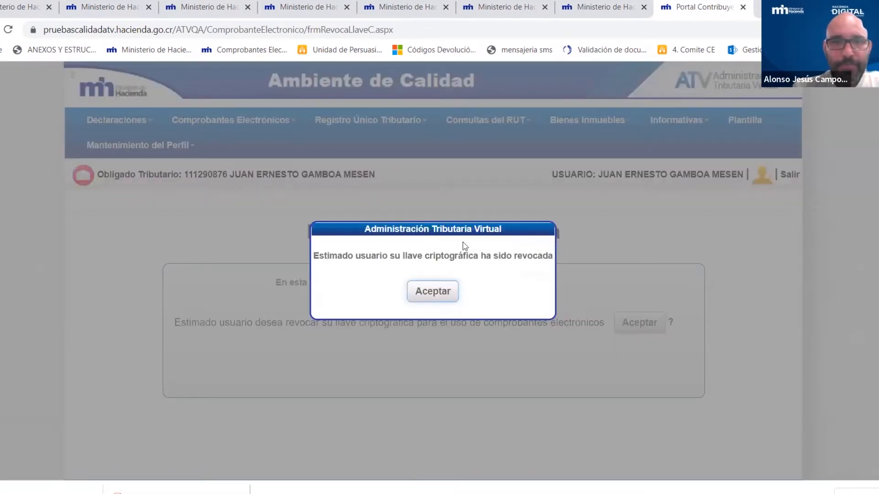
pyautogui.click(429, 296)
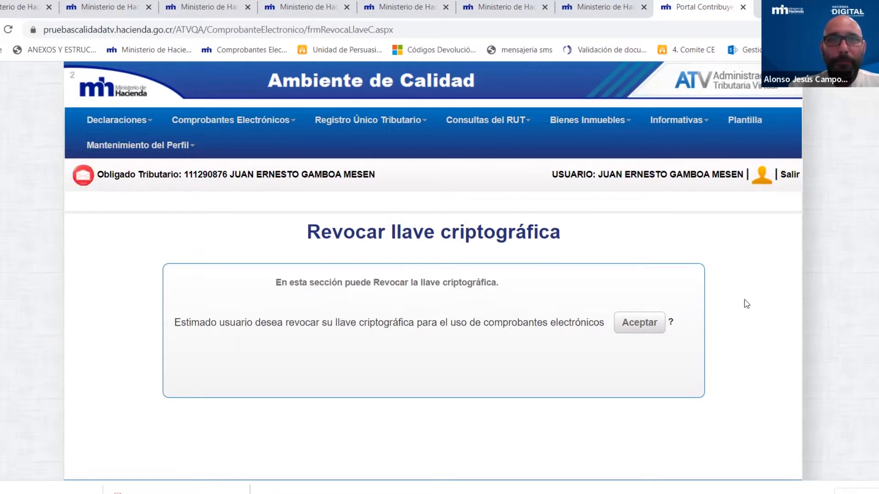
pyautogui.click(645, 326)
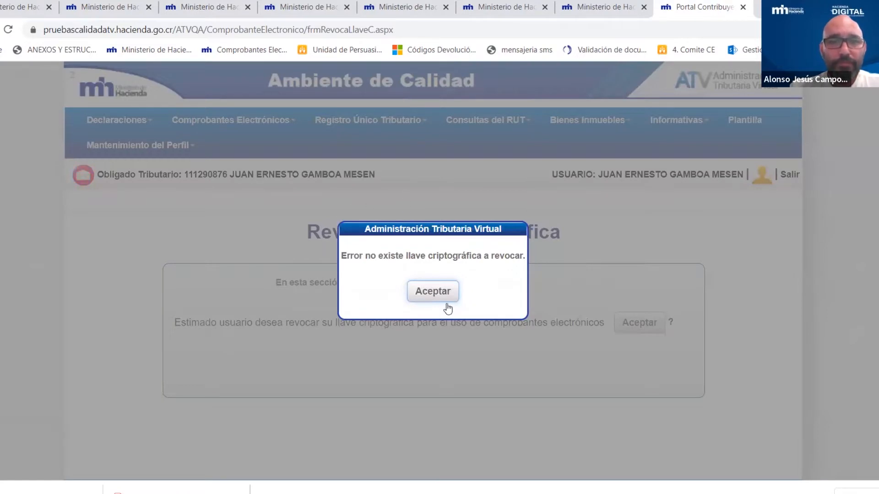
pyautogui.click(432, 292)
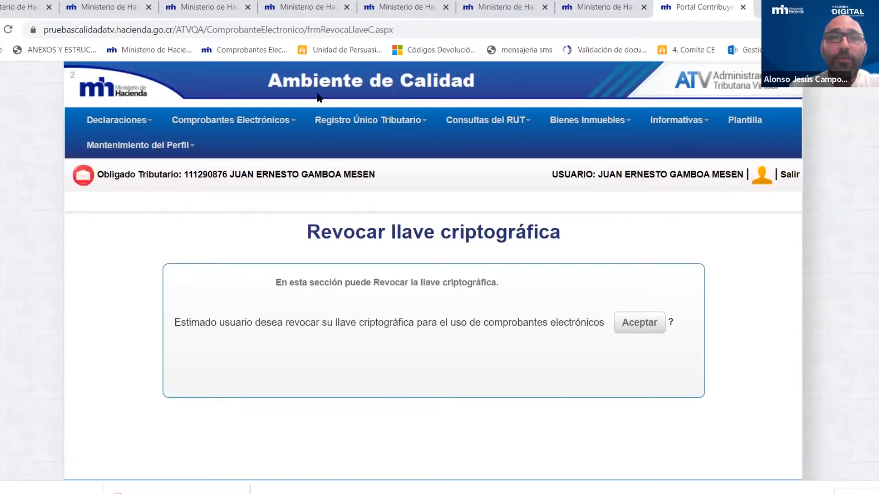
pyautogui.click(288, 133)
pyautogui.moveTo(293, 147)
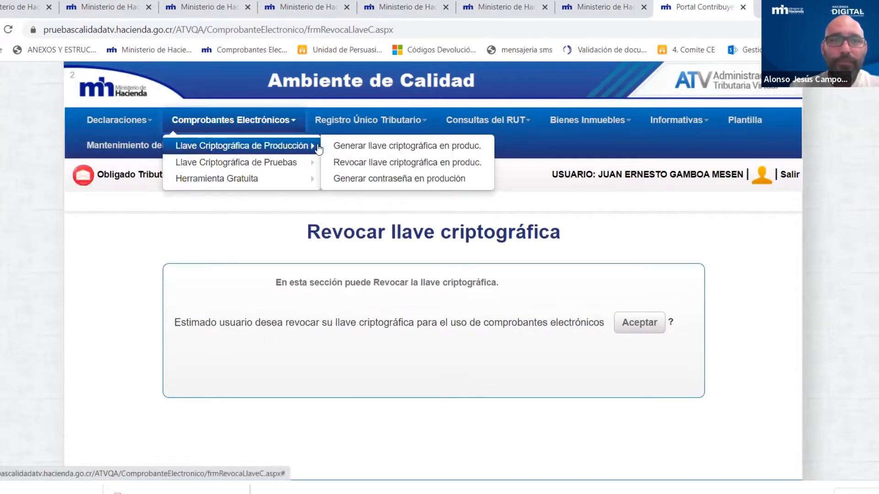
pyautogui.click(420, 147)
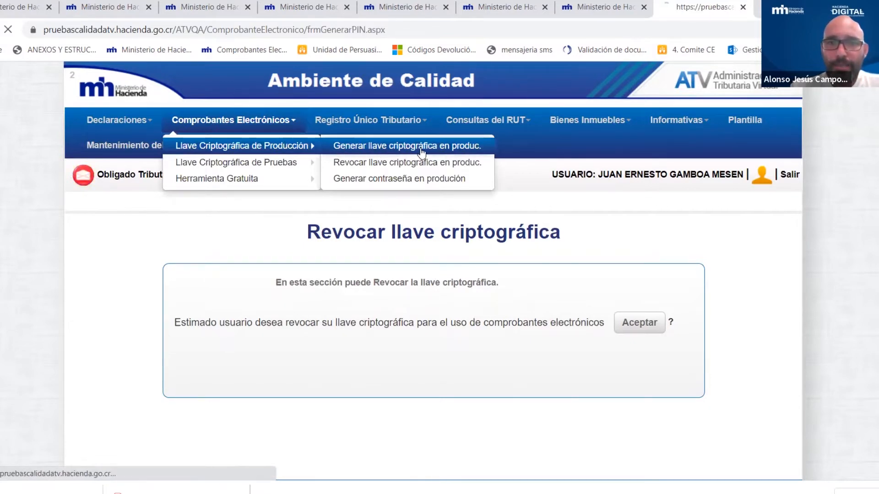
pyautogui.click(511, 312)
pyautogui.write('1234')
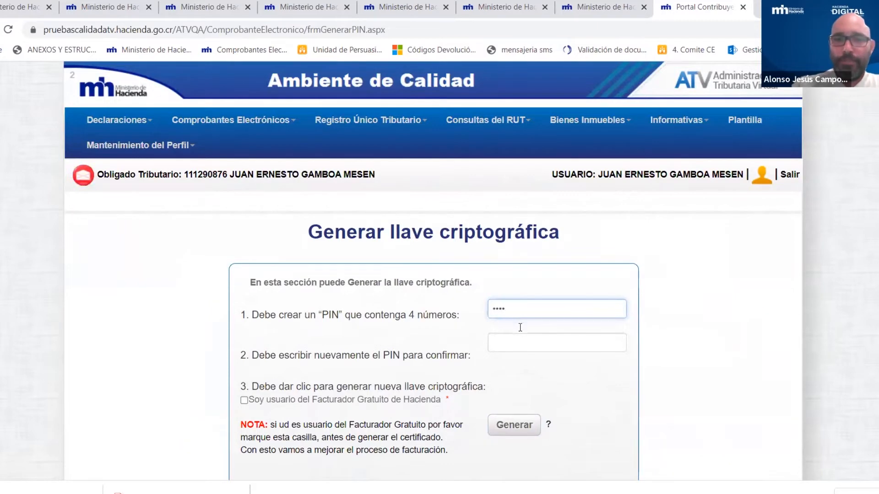
pyautogui.click(525, 349)
pyautogui.write('1234')
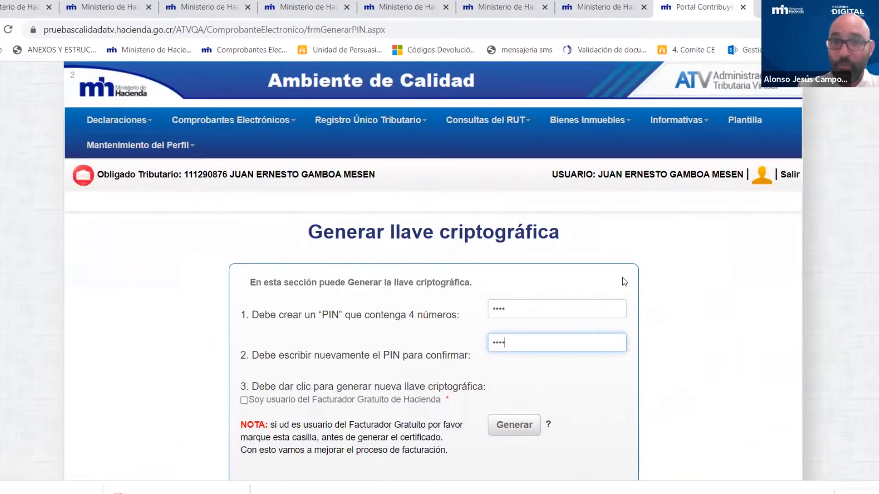
pyautogui.scroll(-1, 623, 282)
pyautogui.scroll(-2, 624, 282)
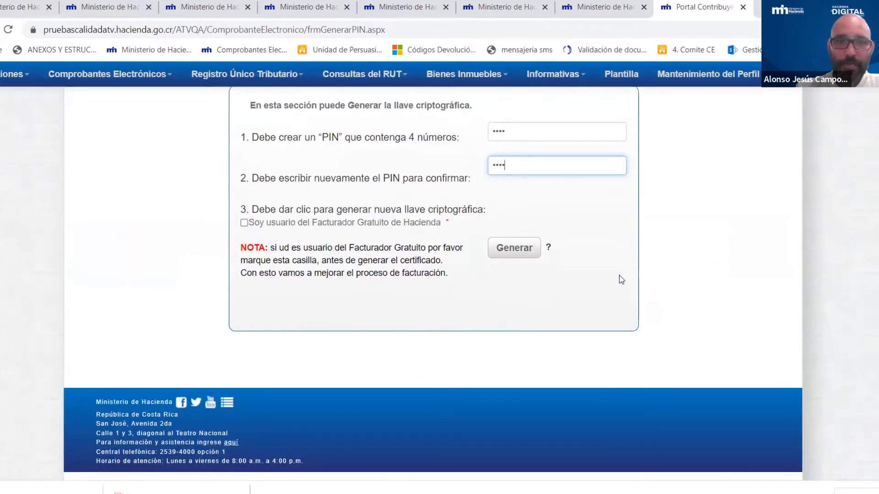
pyautogui.click(245, 223)
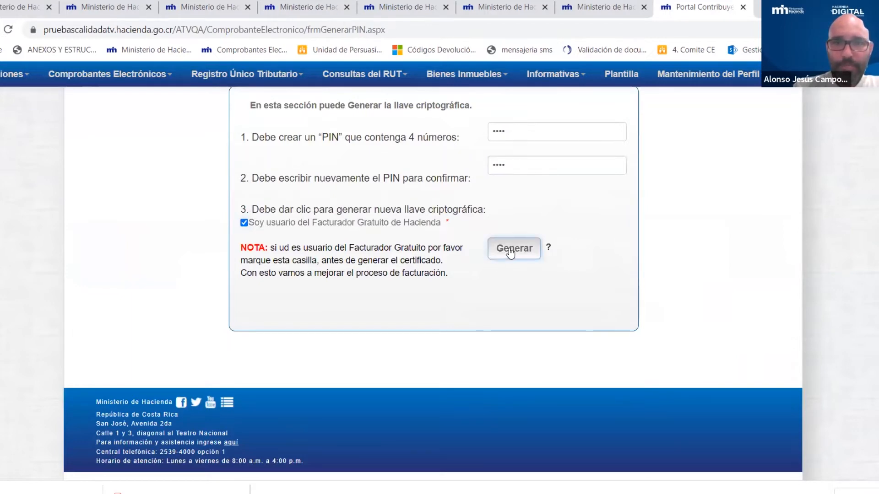
# - Generate the new production key and download its certificate
pyautogui.click(511, 249)
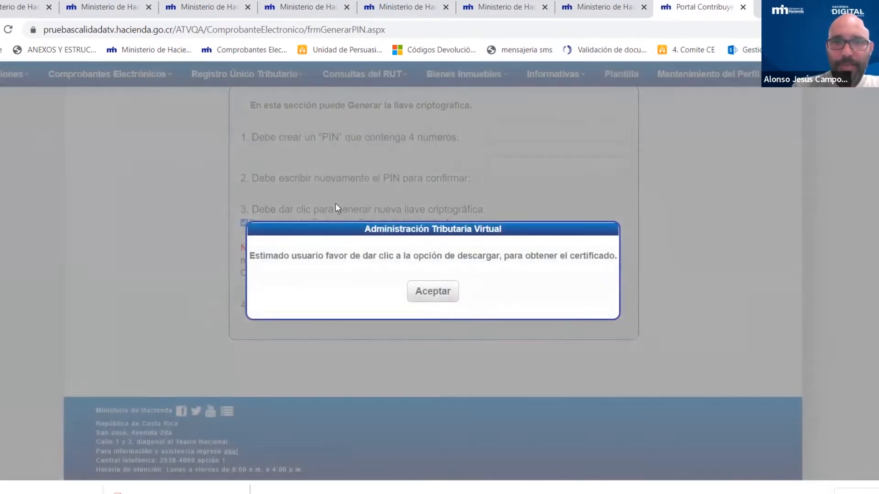
pyautogui.click(433, 293)
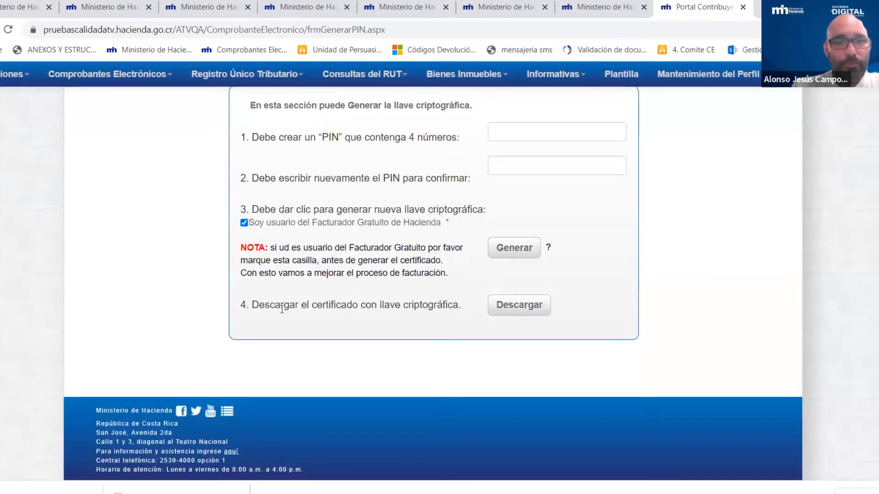
pyautogui.click(518, 306)
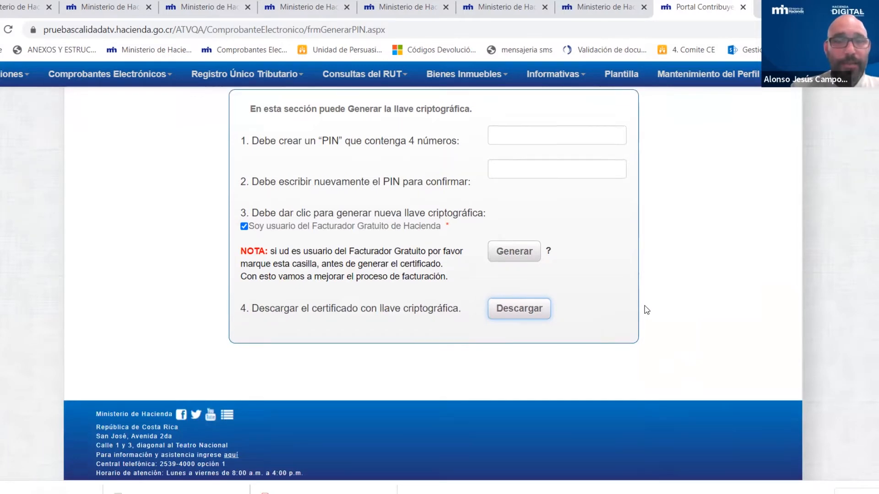
pyautogui.scroll(3, 646, 310)
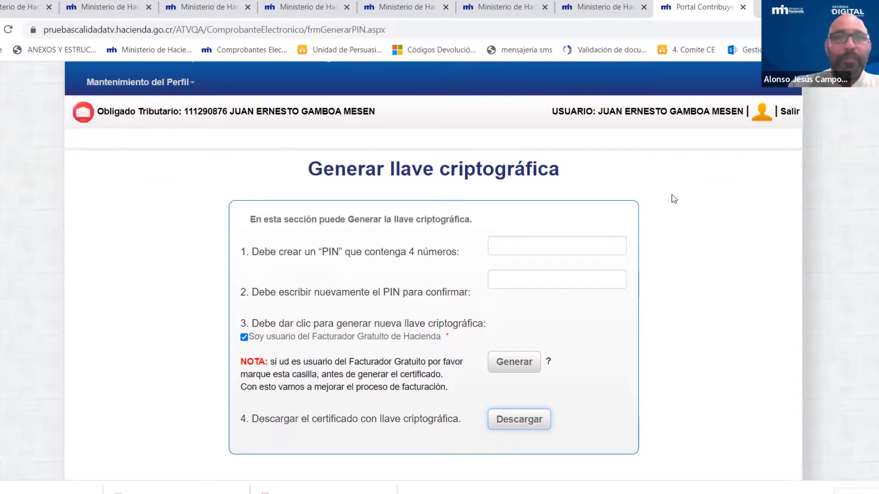
# - Go to Generar contraseña en producción under Llave Criptográfica de Producción
pyautogui.click(83, 112)
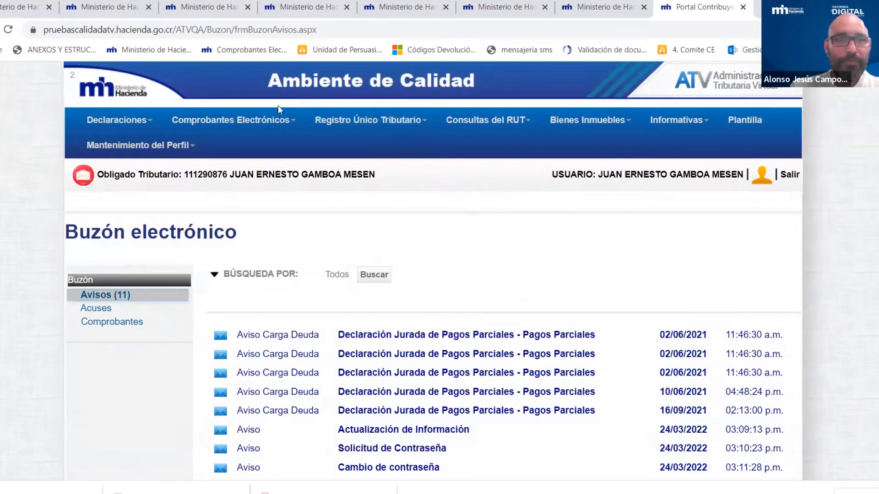
pyautogui.click(294, 125)
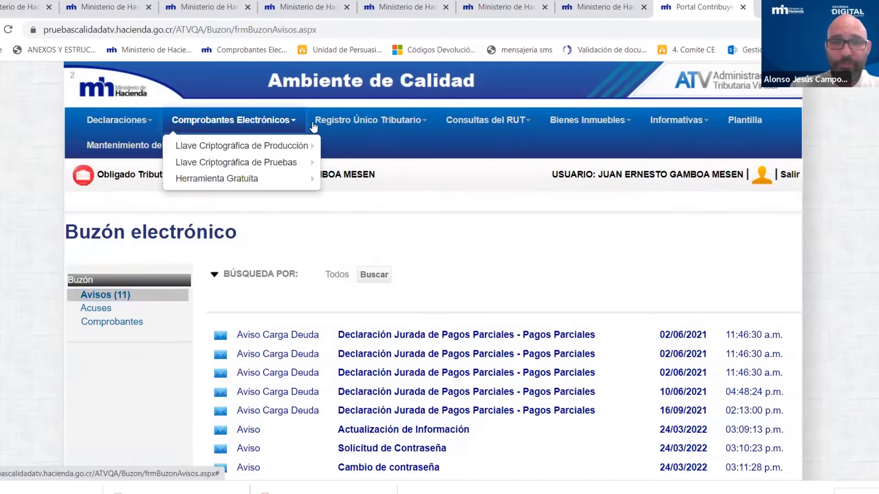
pyautogui.moveTo(284, 146)
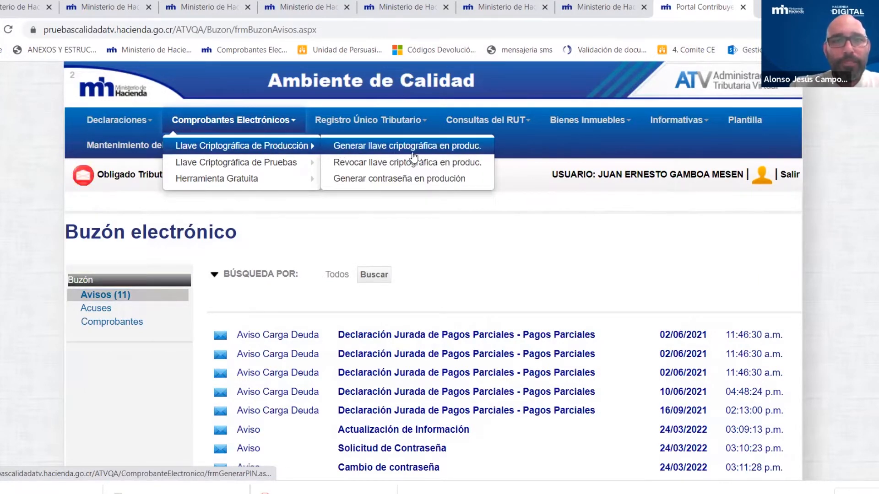
pyautogui.click(401, 184)
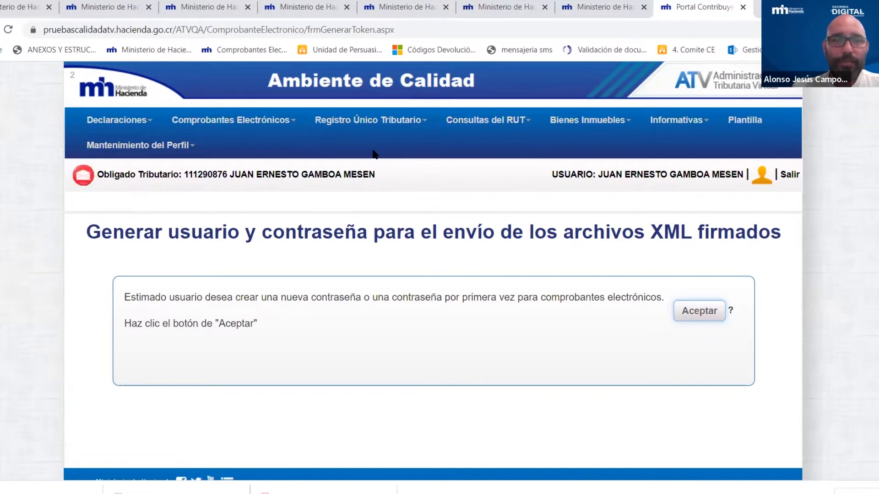
# - Create the new production username and password and select the displayed credentials
pyautogui.click(696, 311)
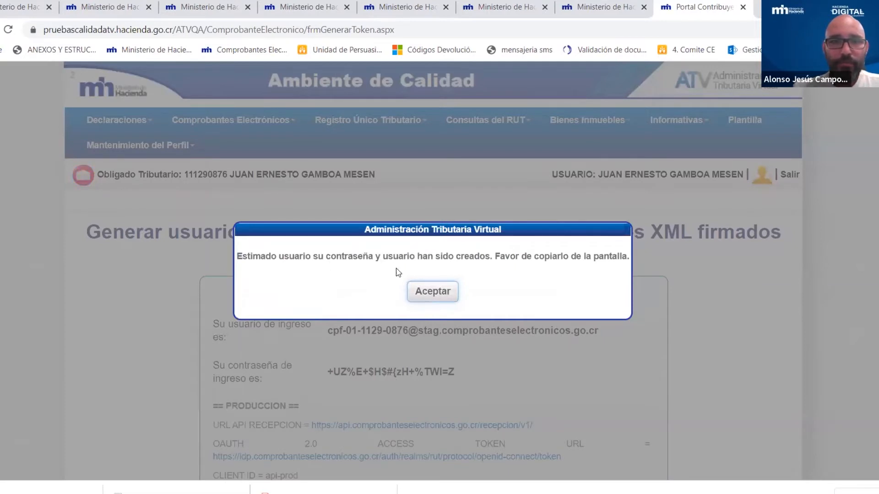
pyautogui.click(431, 291)
pyautogui.scroll(-1, 709, 263)
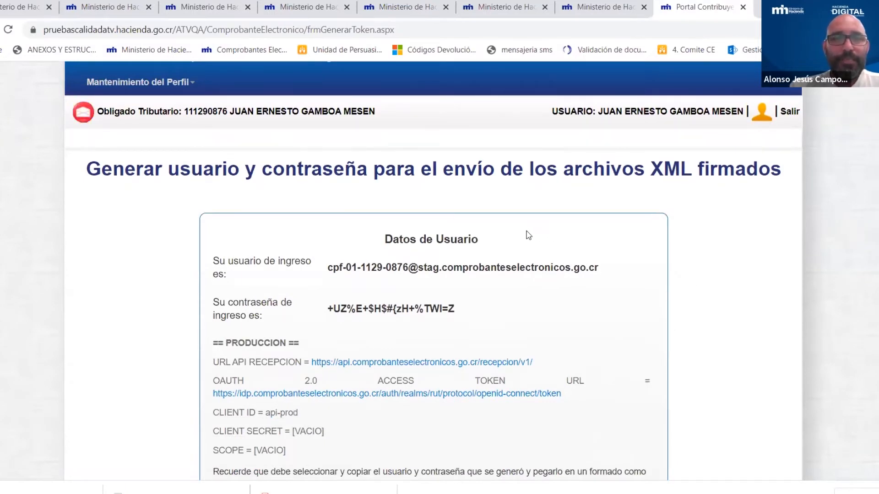
pyautogui.moveTo(385, 239); pyautogui.dragTo(606, 306)
pyautogui.hotkey('ctrl', 'c')
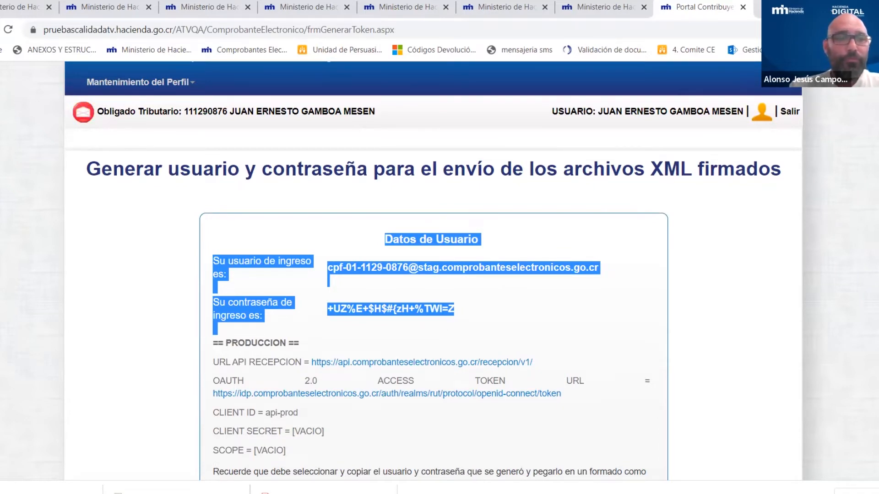
# - Paste the Datos de Usuario credentials block into a new blank Word document, then return to Chrome
pyautogui.moveTo(188, 493)
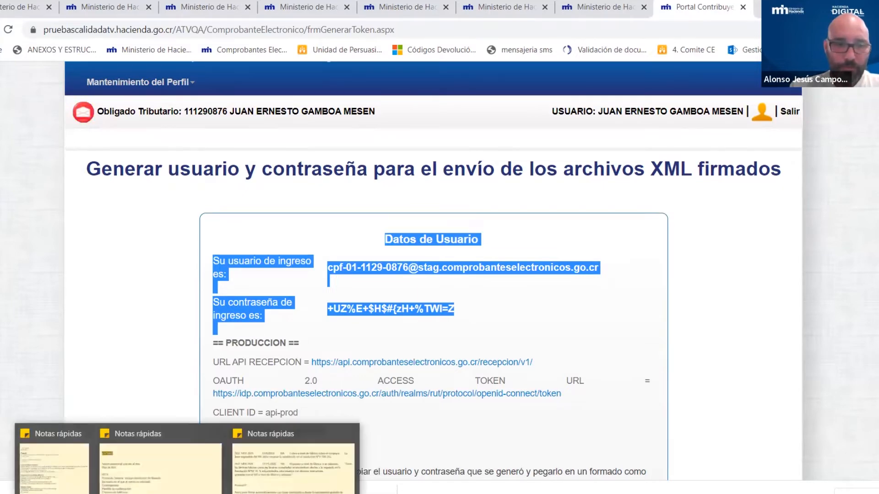
pyautogui.click(158, 460)
pyautogui.press('super')
pyautogui.click(240, 167)
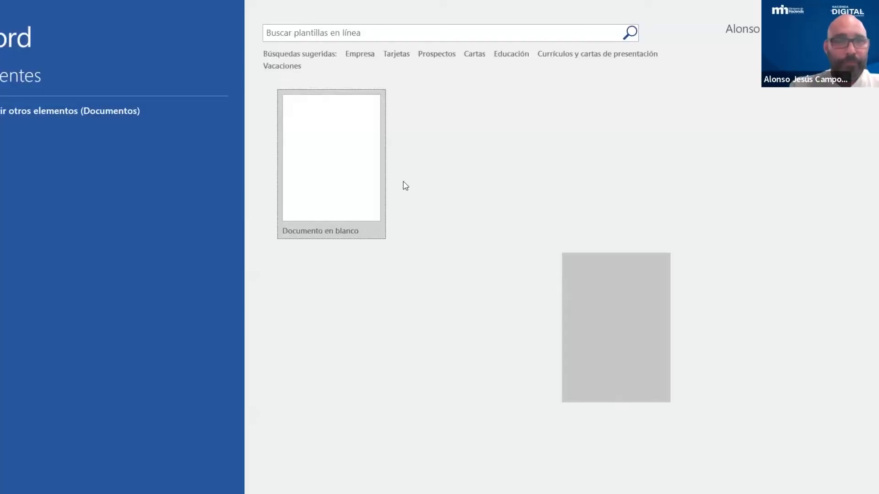
pyautogui.click(320, 139)
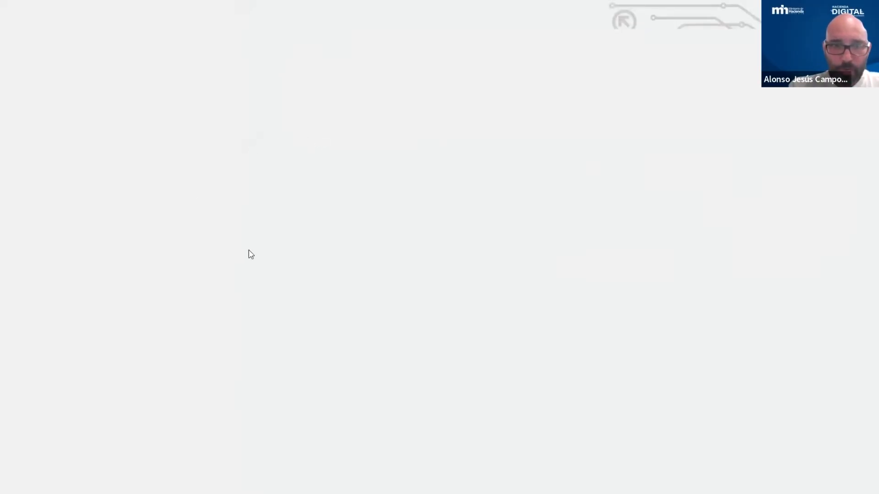
pyautogui.hotkey('ctrl', 'v')
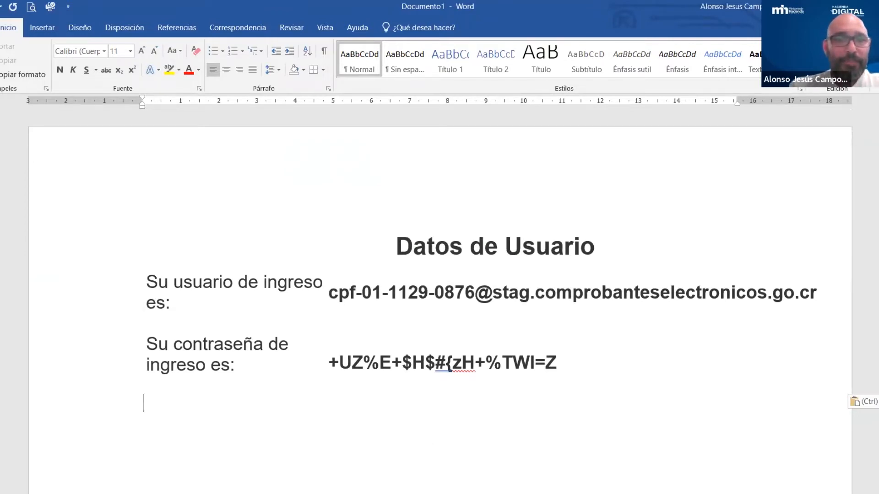
pyautogui.hotkey('alt', 'Tab')
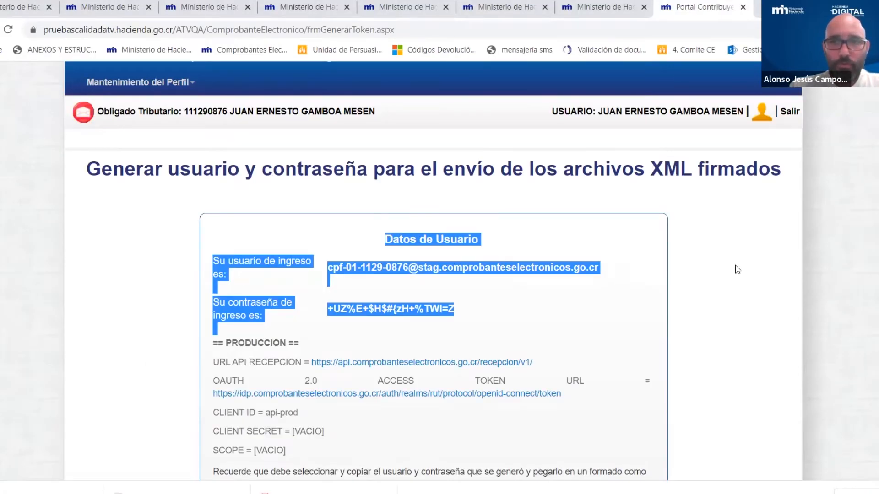
pyautogui.click(737, 270)
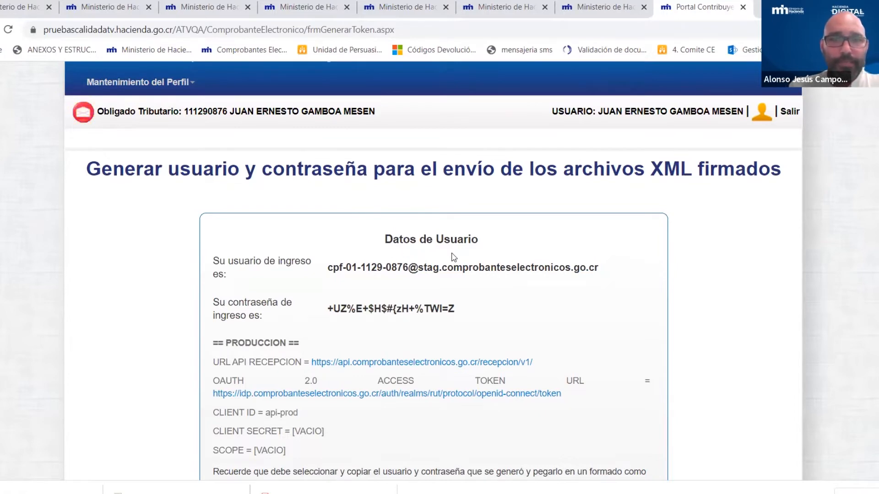
# - Return to the Generar contraseña en producción page for electronic receipts
pyautogui.scroll(-3, 488, 255)
pyautogui.scroll(3, 490, 254)
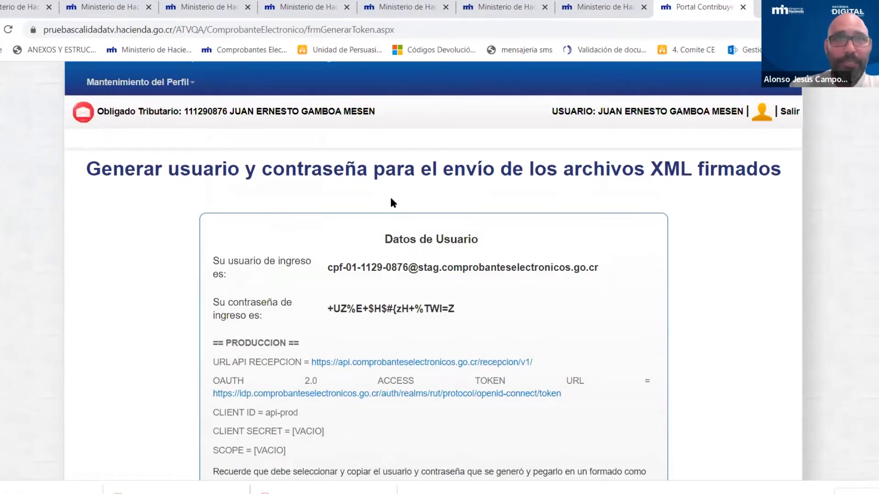
pyautogui.scroll(1, 392, 199)
pyautogui.click(231, 120)
pyautogui.moveTo(274, 163)
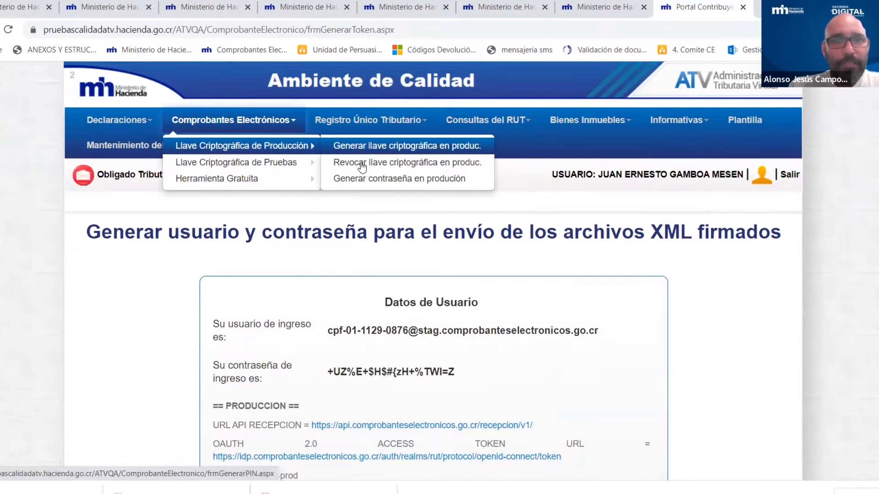
pyautogui.click(366, 179)
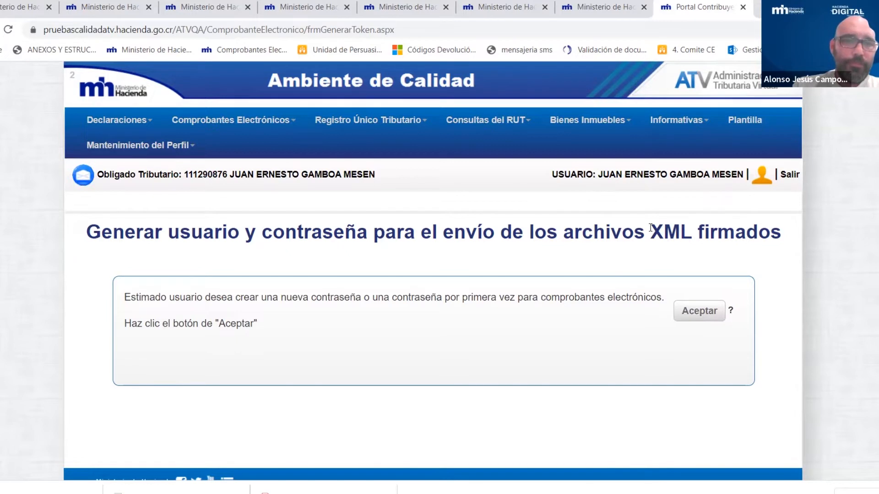
# - Bring up the Comprobantes Electrónicos menu again toward Herramienta Gratuita
pyautogui.click(293, 121)
pyautogui.moveTo(293, 147)
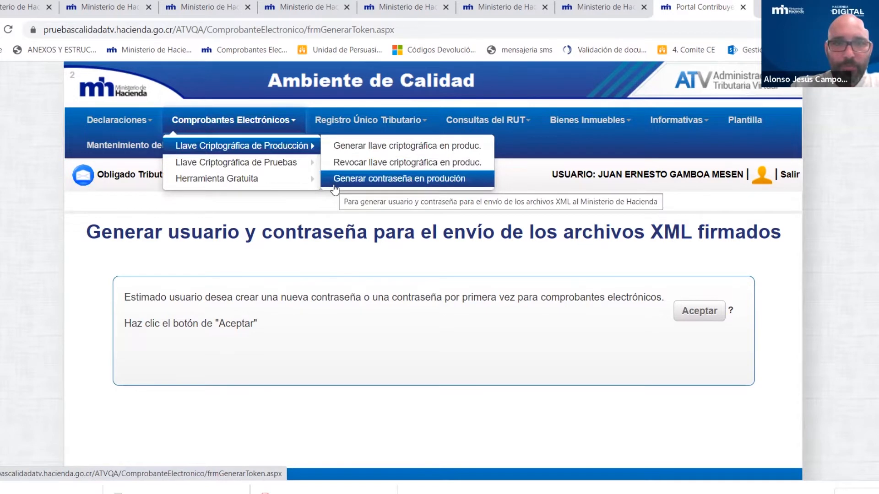
pyautogui.moveTo(187, 183)
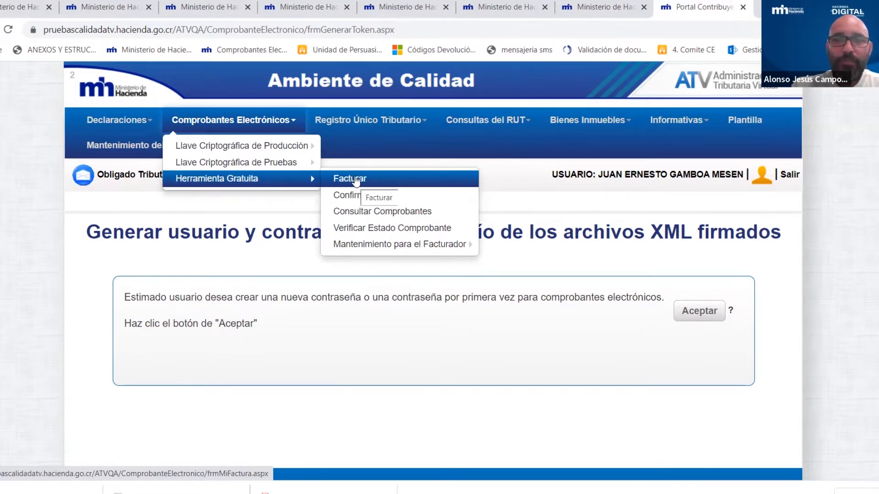
# - Open Herramienta Gratuita > Facturar with branch SIN DESCRIPCION, branch number 001 and box 01
pyautogui.click(356, 182)
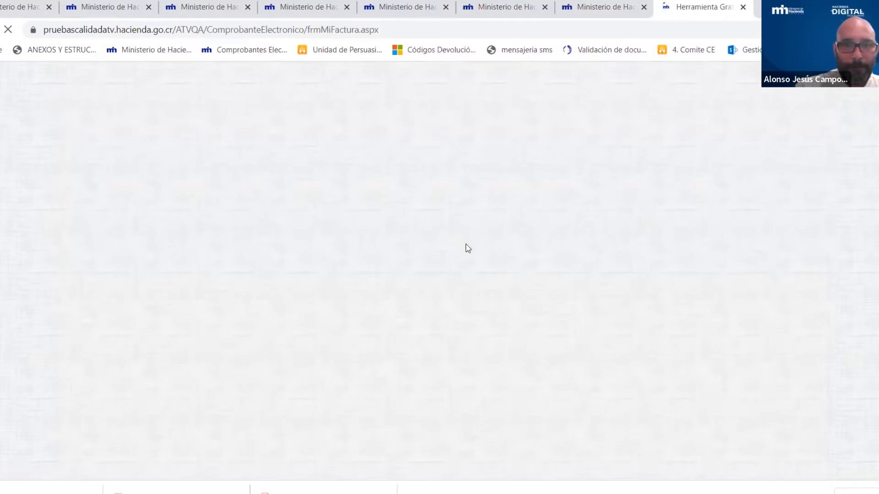
pyautogui.scroll(-3, 693, 242)
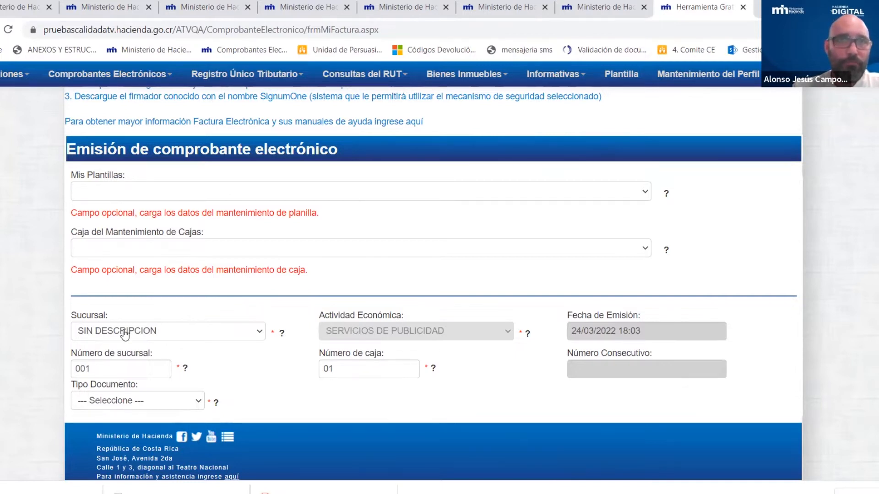
pyautogui.click(253, 333)
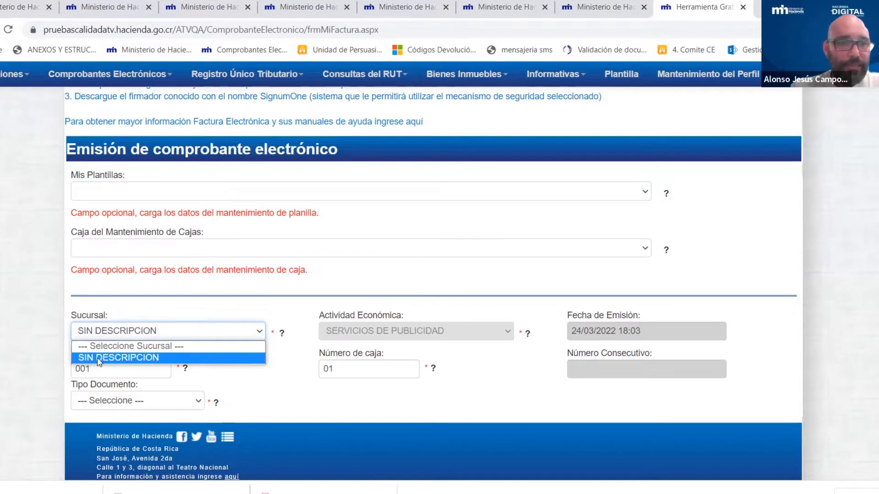
pyautogui.click(129, 362)
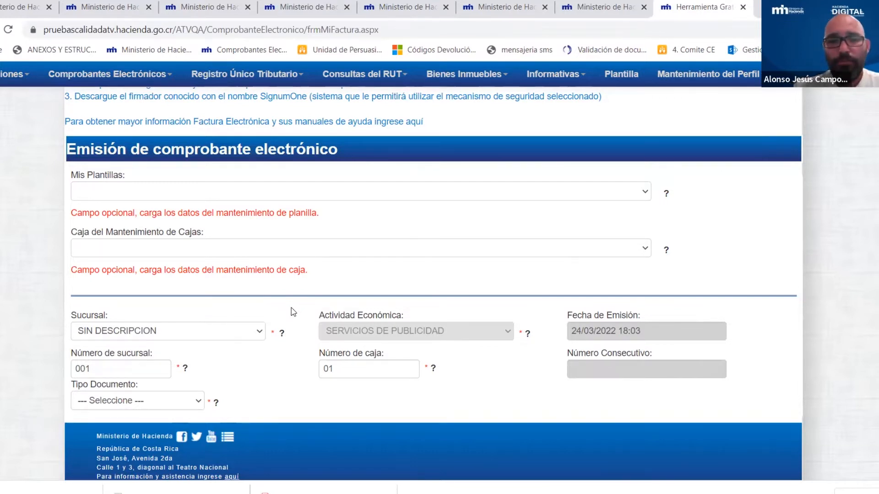
pyautogui.click(257, 333)
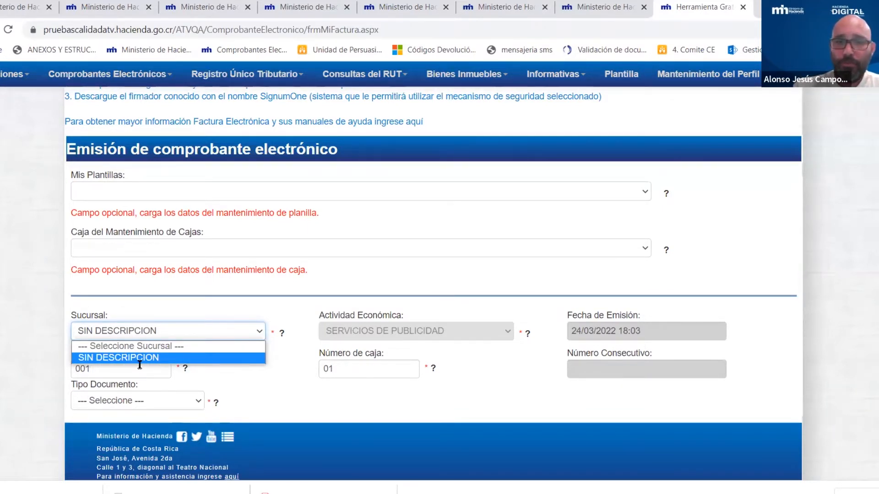
pyautogui.click(305, 348)
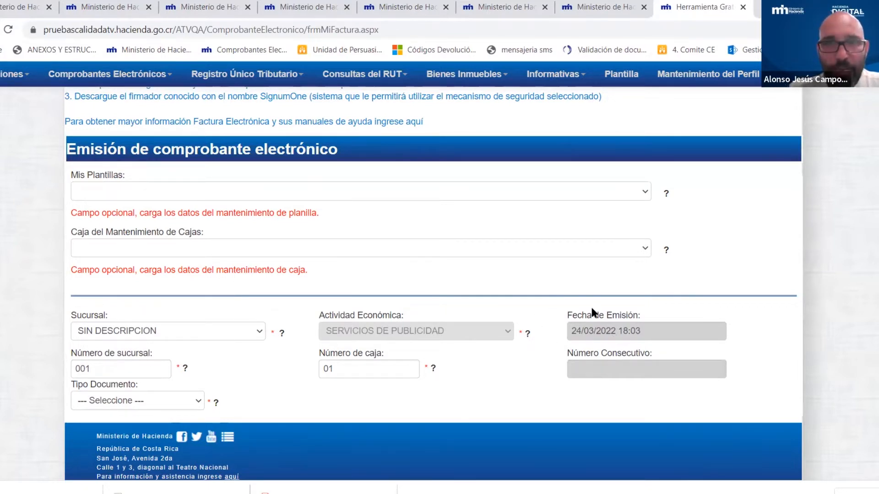
pyautogui.click(108, 364)
pyautogui.click(333, 369)
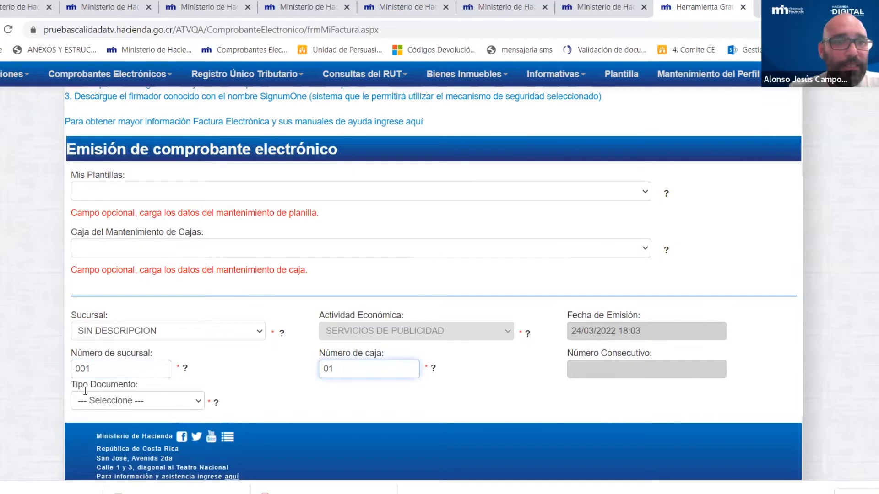
pyautogui.click(197, 402)
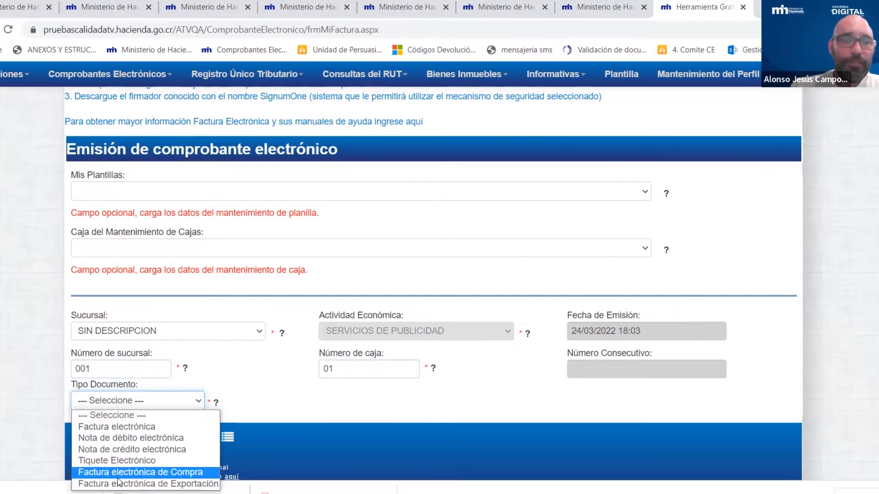
# - Set Tipo Documento to Factura electrónica and scroll down toward the receptor data
pyautogui.click(141, 427)
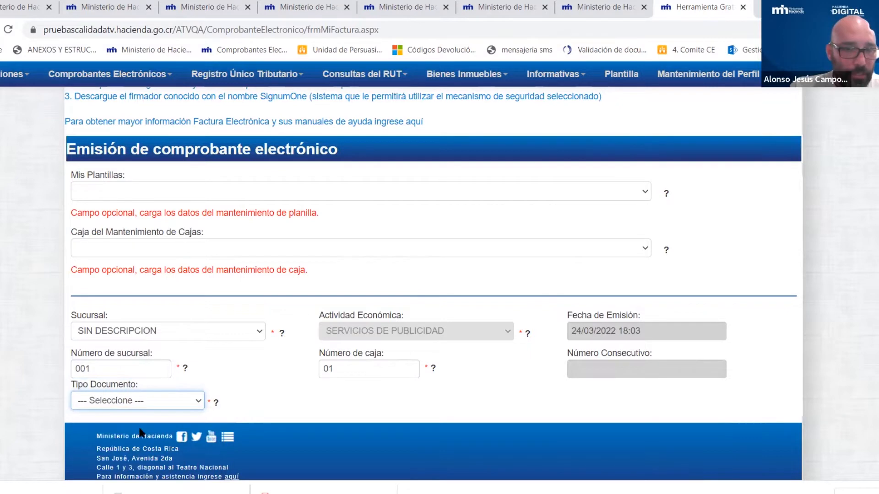
pyautogui.scroll(-3, 287, 372)
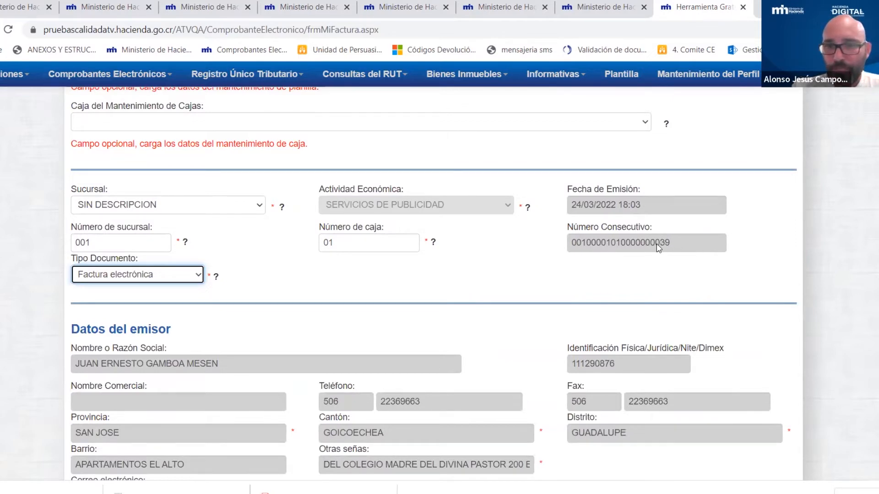
pyautogui.click(482, 287)
pyautogui.scroll(-3, 482, 286)
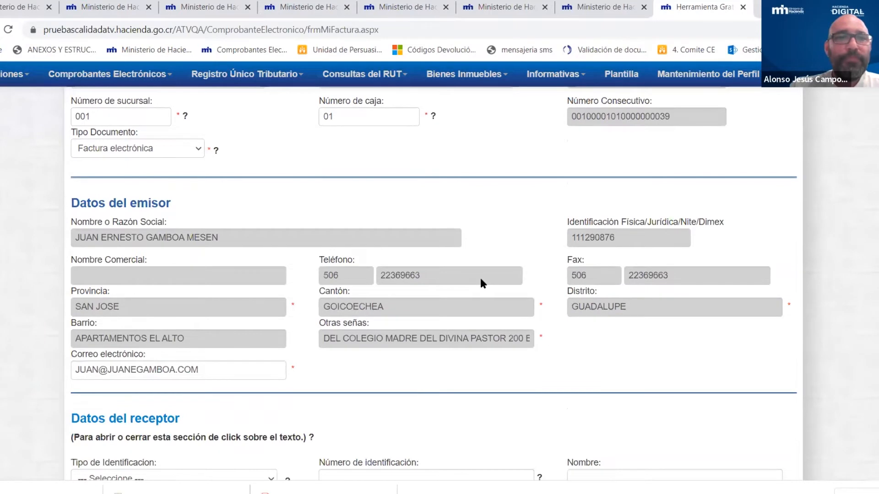
pyautogui.scroll(-1, 480, 281)
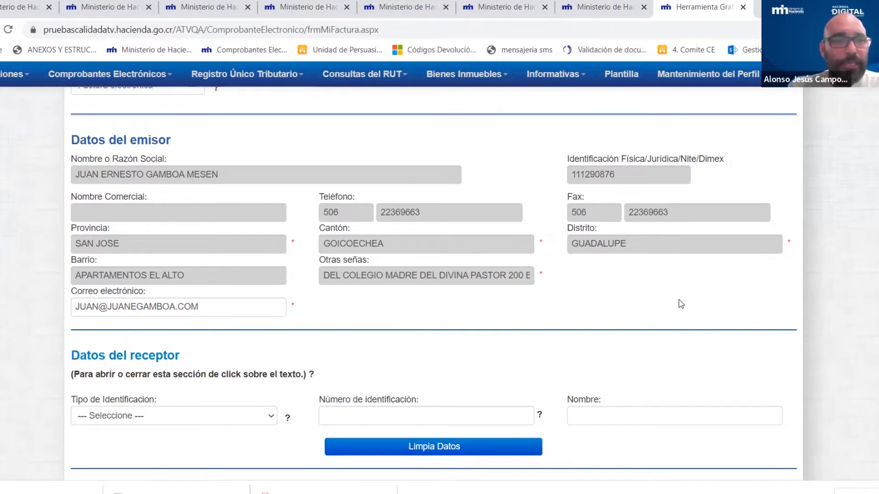
# - Set the receptor's Tipo de Identificación to Físico Nacional and focus the identification number field
pyautogui.scroll(-1, 661, 286)
pyautogui.scroll(-1, 654, 282)
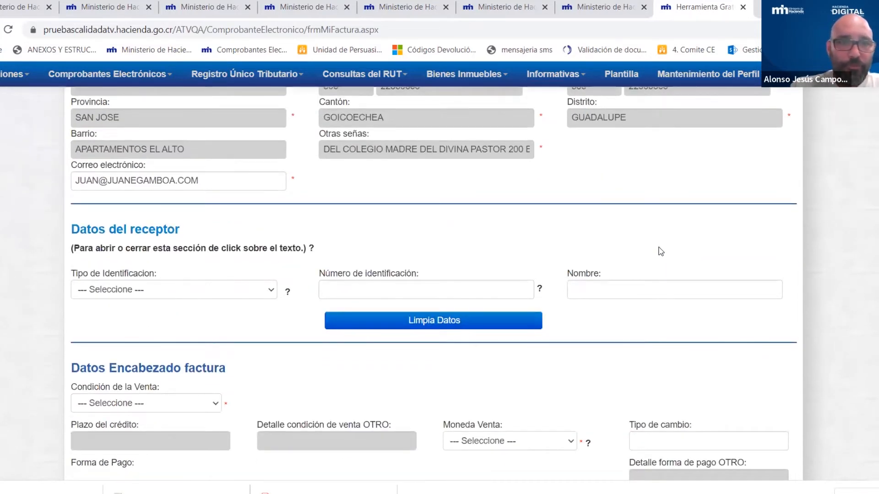
pyautogui.scroll(-1, 682, 260)
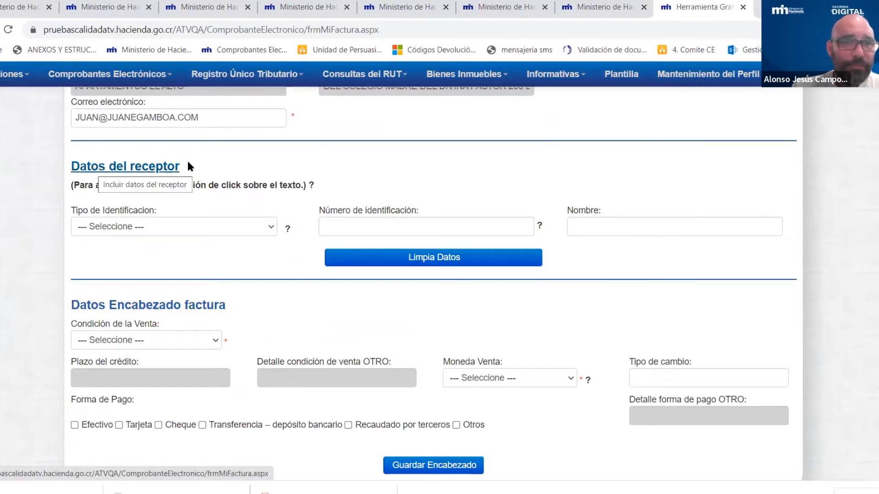
pyautogui.click(270, 229)
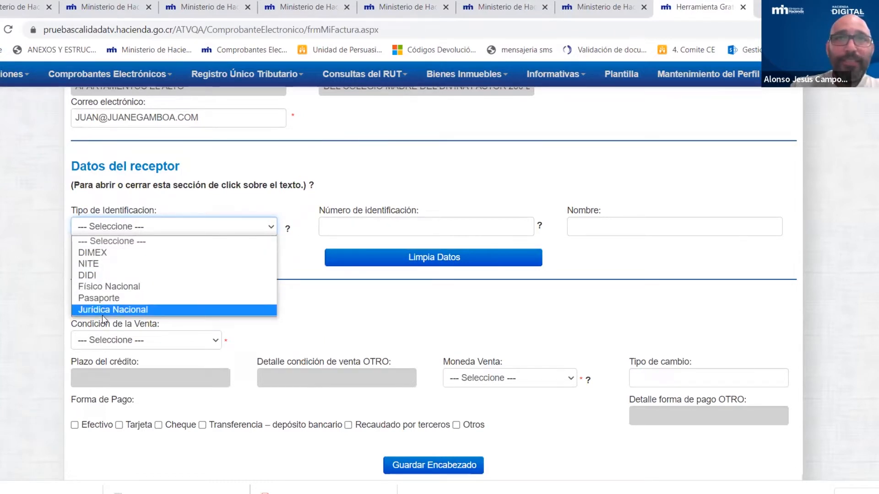
pyautogui.click(93, 287)
pyautogui.click(432, 227)
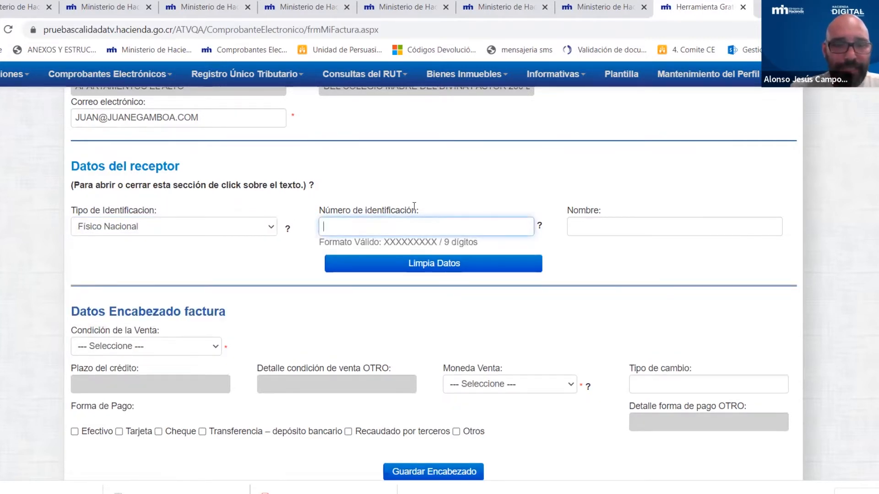
pyautogui.scroll(4, 463, 161)
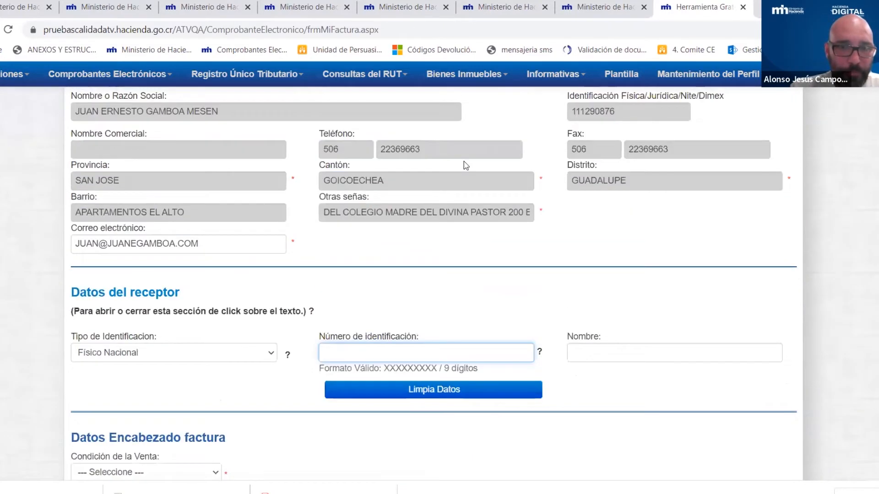
pyautogui.scroll(-5, 465, 193)
pyautogui.scroll(2, 466, 198)
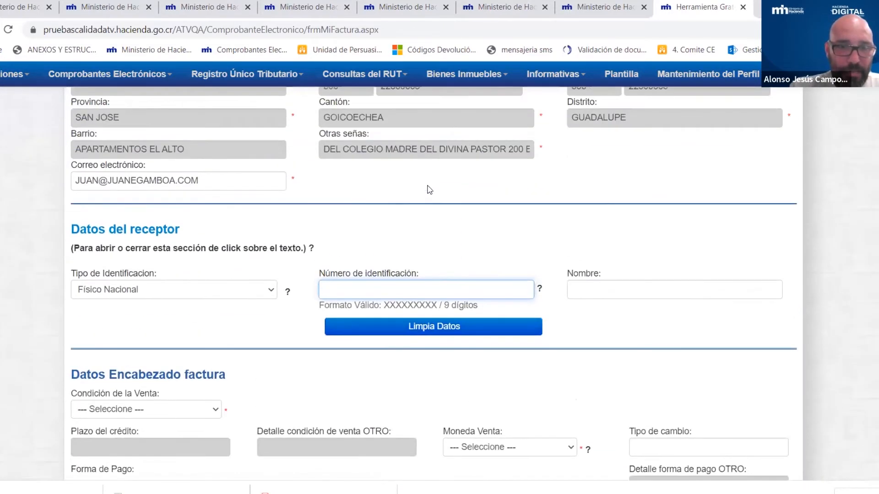
# - Check the receptor identification help message, then scroll to Datos del receptor and Datos Encabezado factura
pyautogui.click(288, 294)
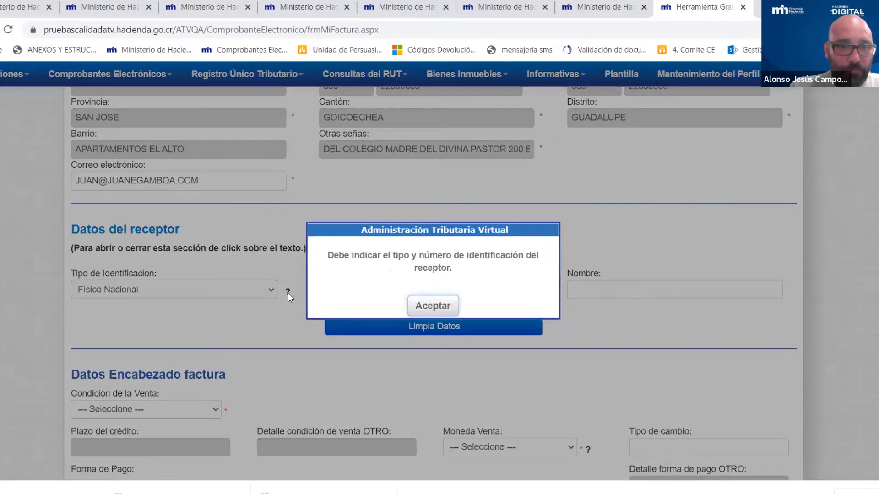
pyautogui.click(434, 314)
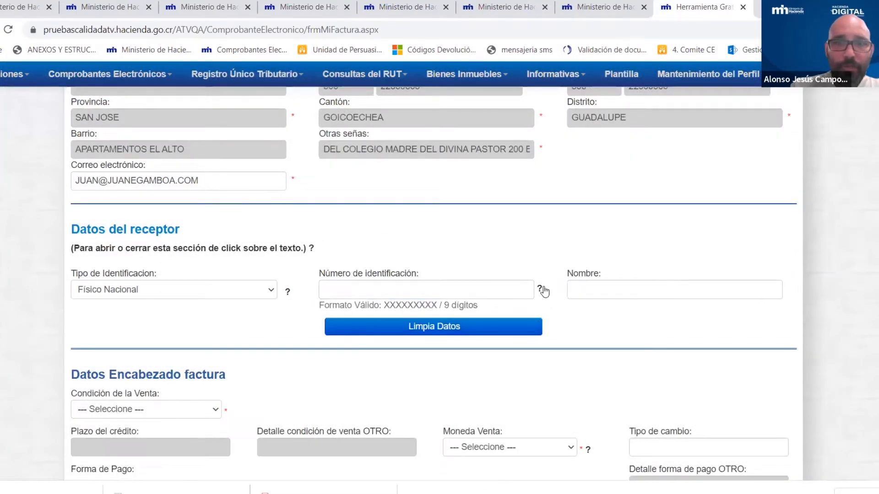
pyautogui.moveTo(541, 293)
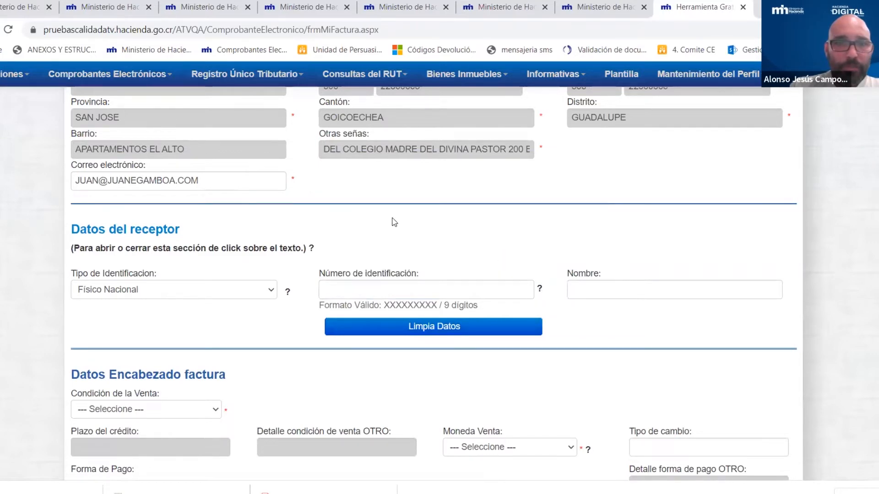
pyautogui.scroll(3, 508, 234)
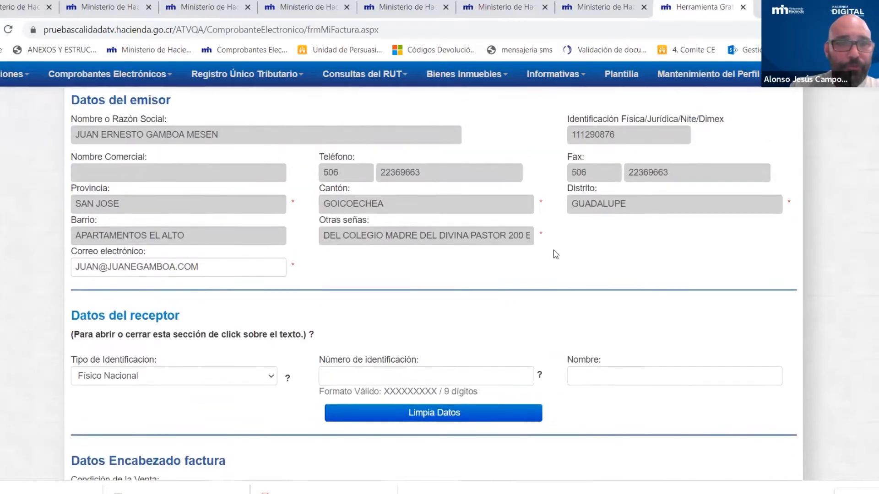
pyautogui.scroll(4, 293, 249)
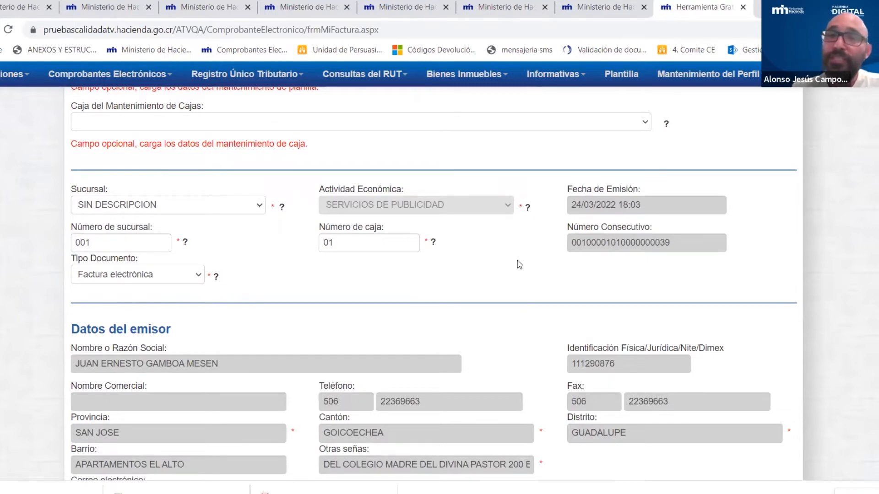
pyautogui.scroll(-1, 518, 265)
pyautogui.scroll(-4, 517, 265)
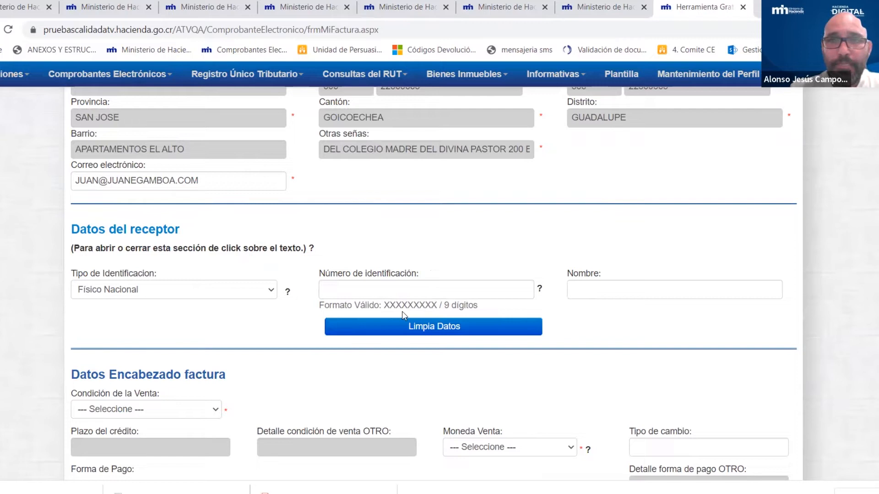
# - Enter an overly long 19-digit receptor identification number, which ATV rejects as invalid format
pyautogui.click(437, 289)
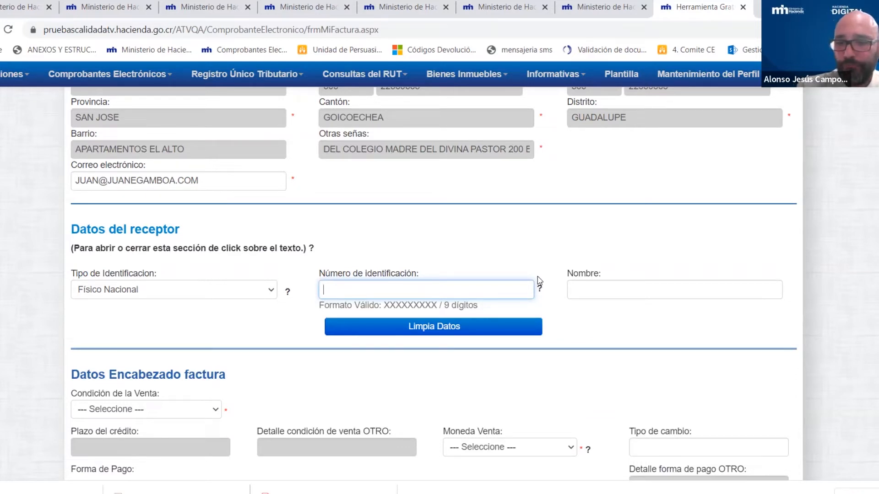
pyautogui.write('4458745')
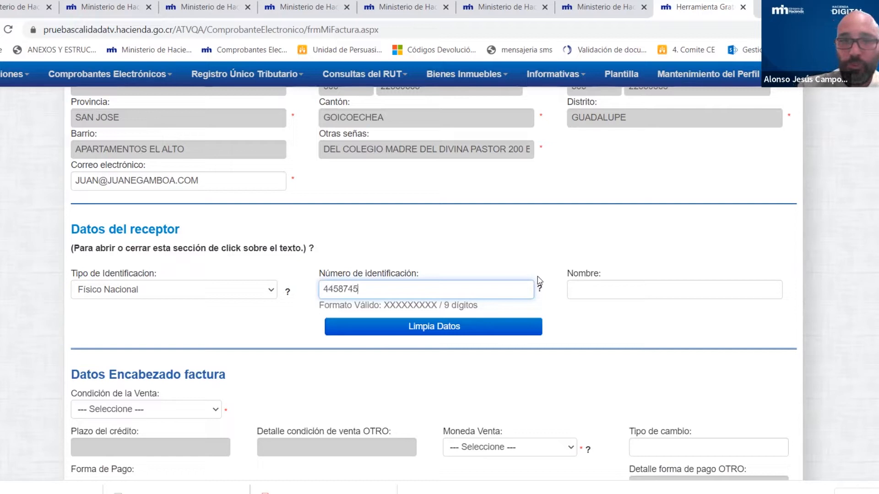
pyautogui.write('874458855555')
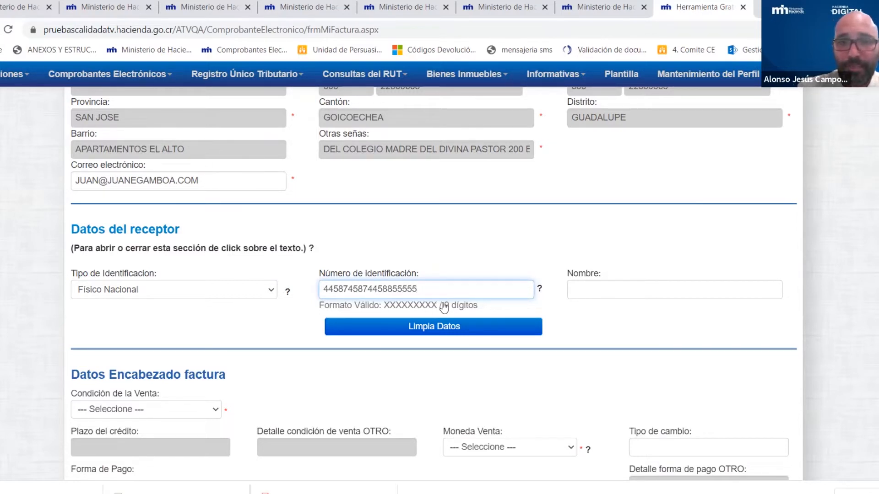
pyautogui.click(470, 251)
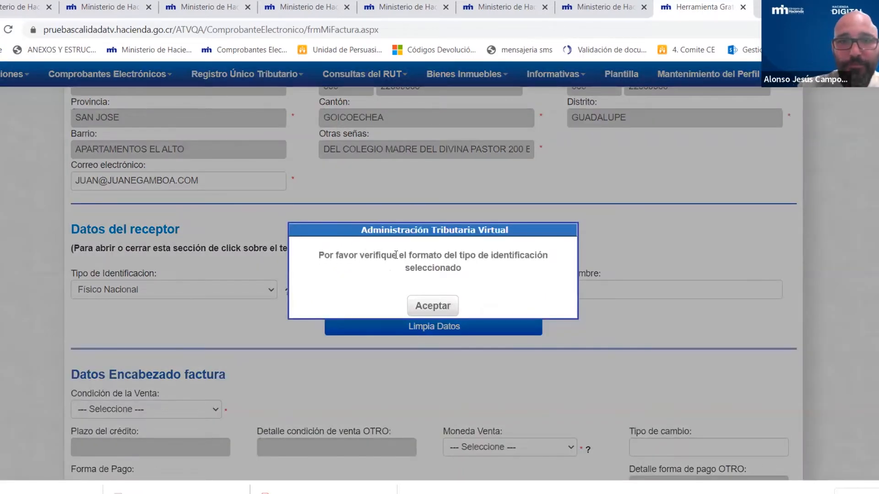
pyautogui.click(425, 307)
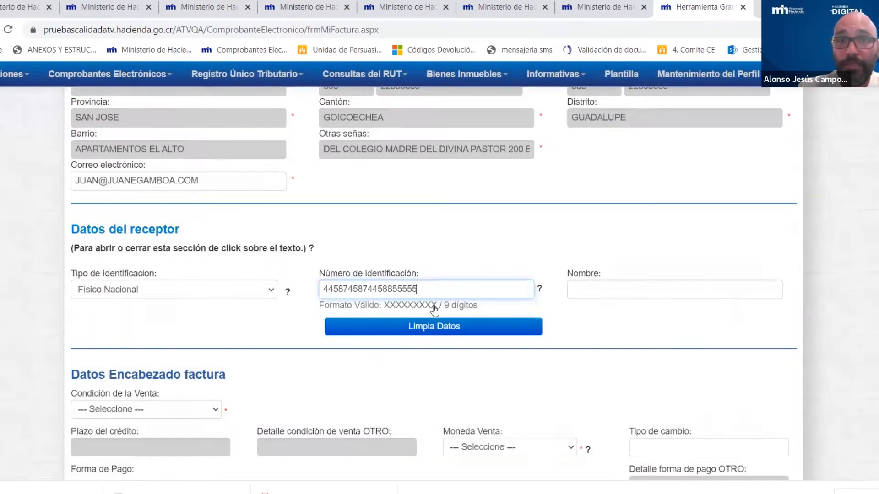
# - Replace it with a valid 9-digit ID so the receptor's name and San José address auto-fill
pyautogui.moveTo(429, 286); pyautogui.dragTo(314, 289)
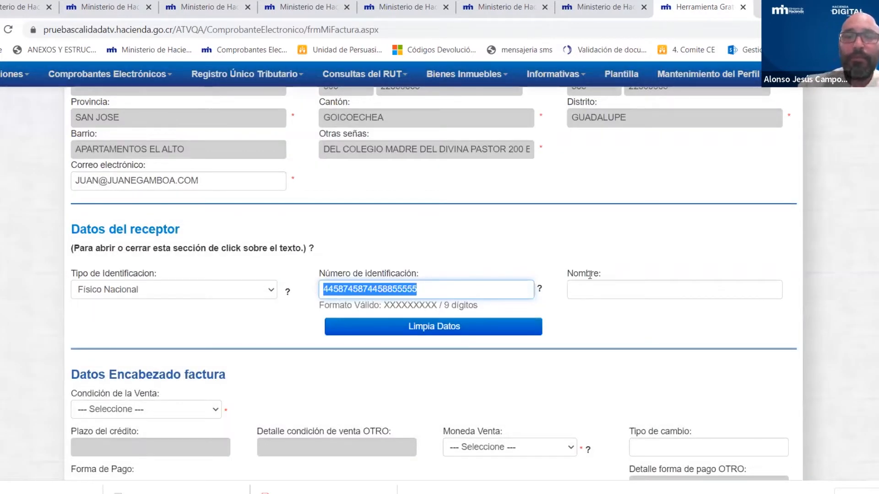
pyautogui.press('BackSpace')
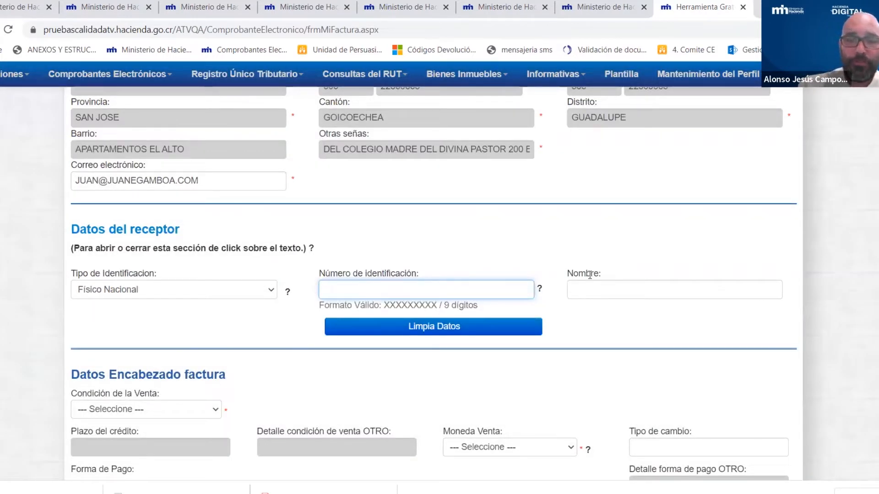
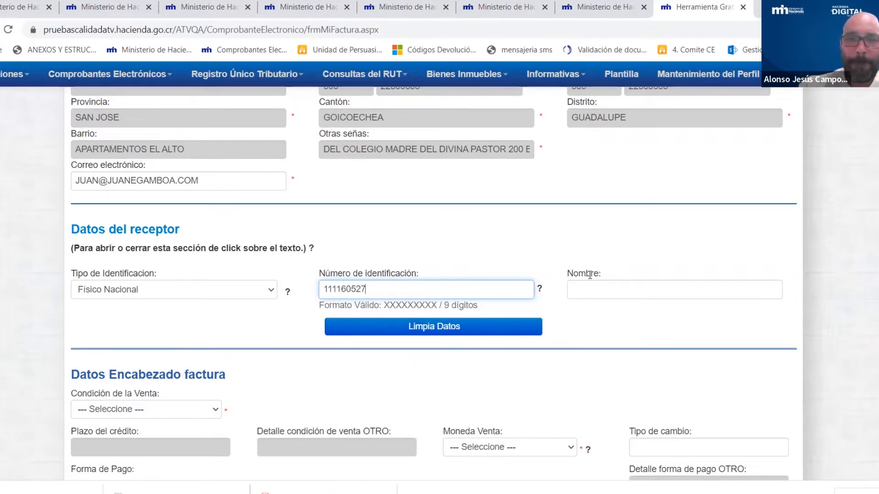
pyautogui.click(491, 224)
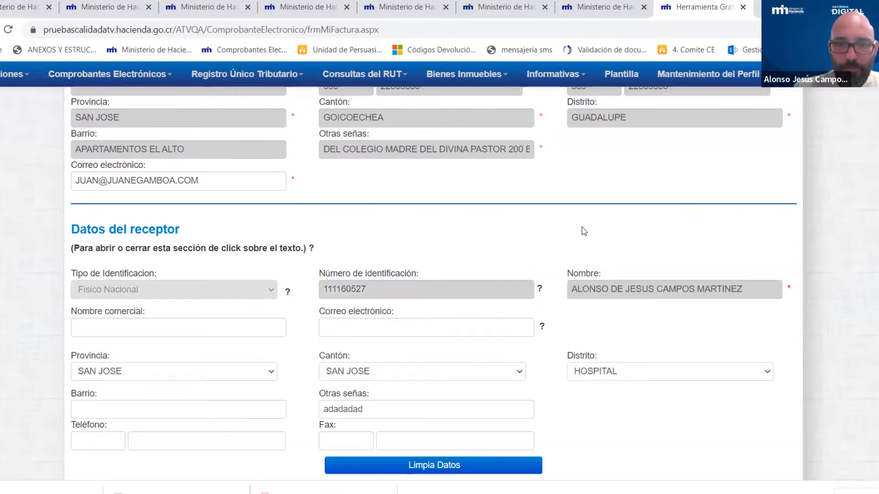
# - Review the receptor's auto-loaded name and San José, Hospital address, then select the Correo electrónico field
pyautogui.scroll(-1, 584, 231)
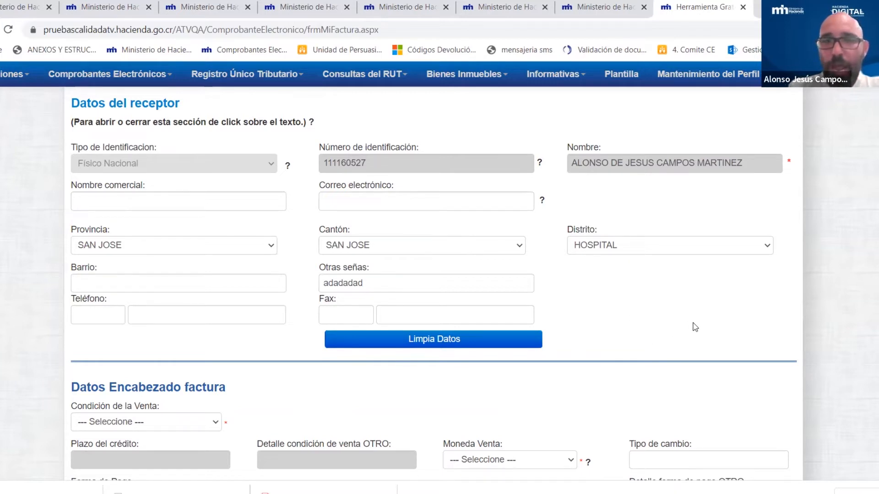
pyautogui.scroll(-1, 696, 321)
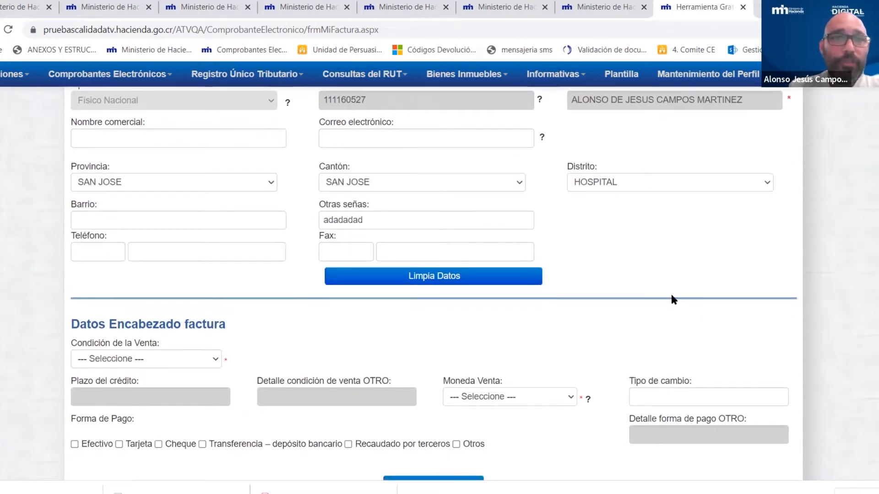
pyautogui.click(386, 133)
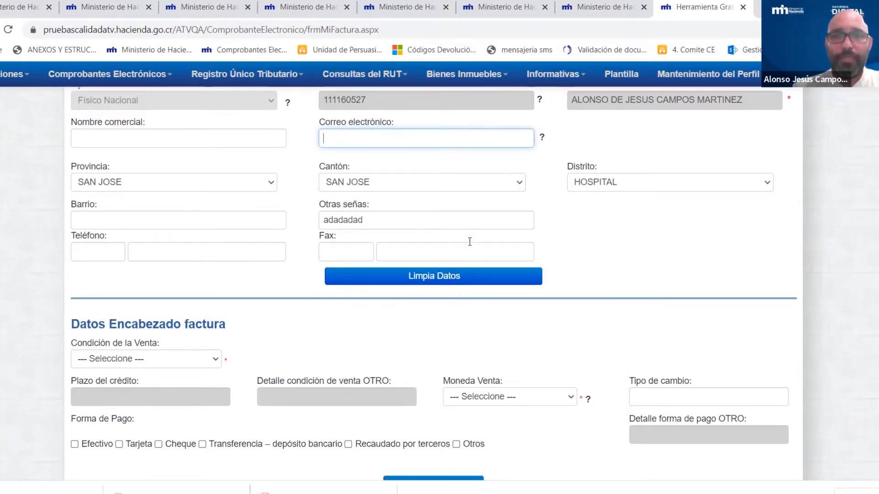
pyautogui.scroll(1, 469, 241)
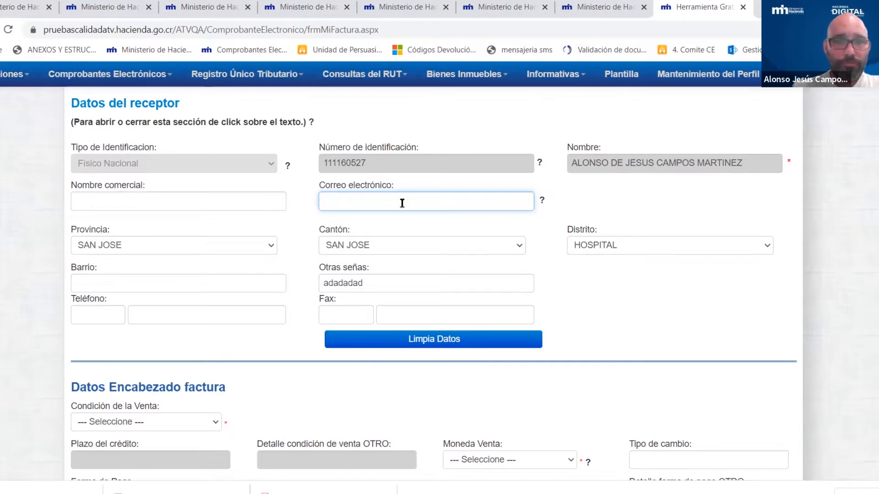
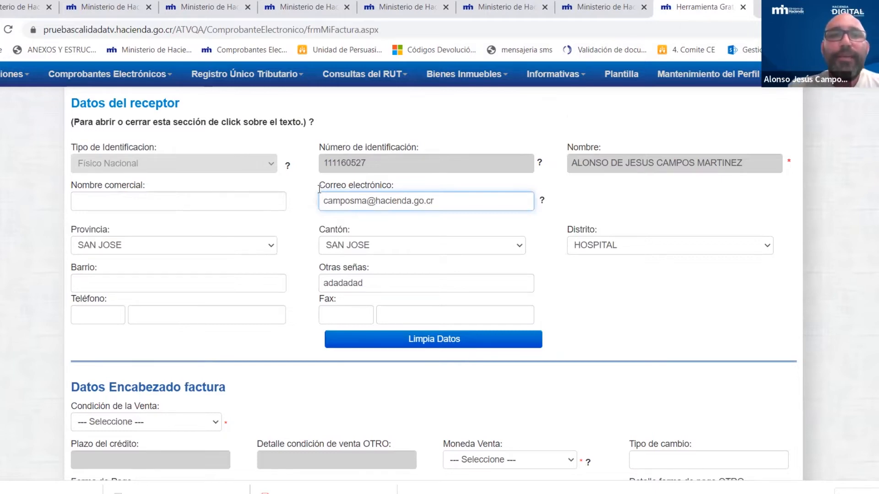
# - Enter the receptor's e-mail address in Correo electrónico and review the completed receptor details
pyautogui.click(561, 188)
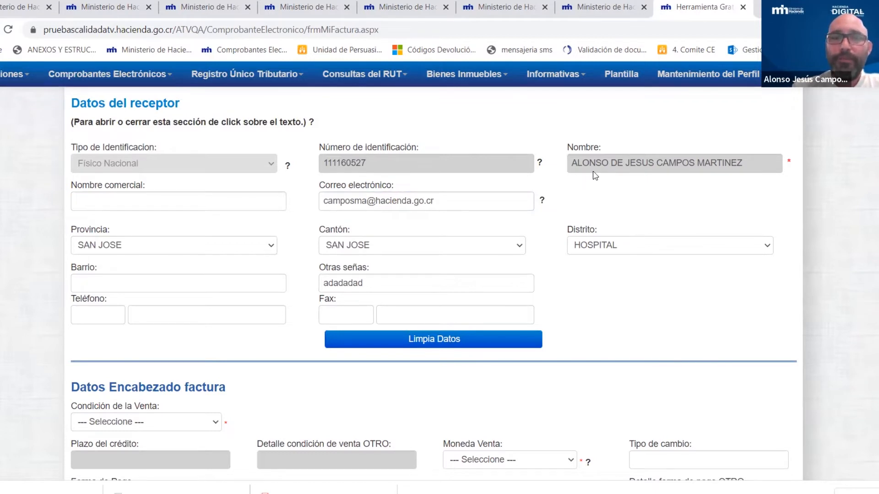
pyautogui.scroll(-1, 555, 189)
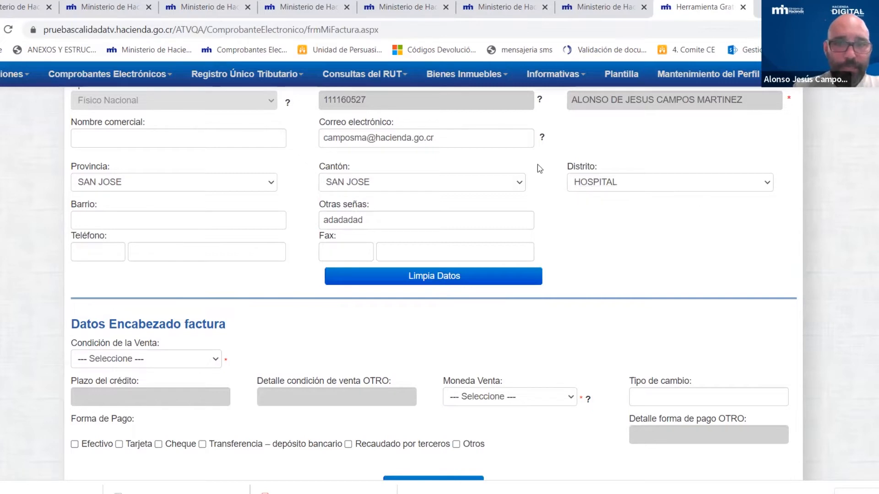
pyautogui.scroll(-3, 555, 160)
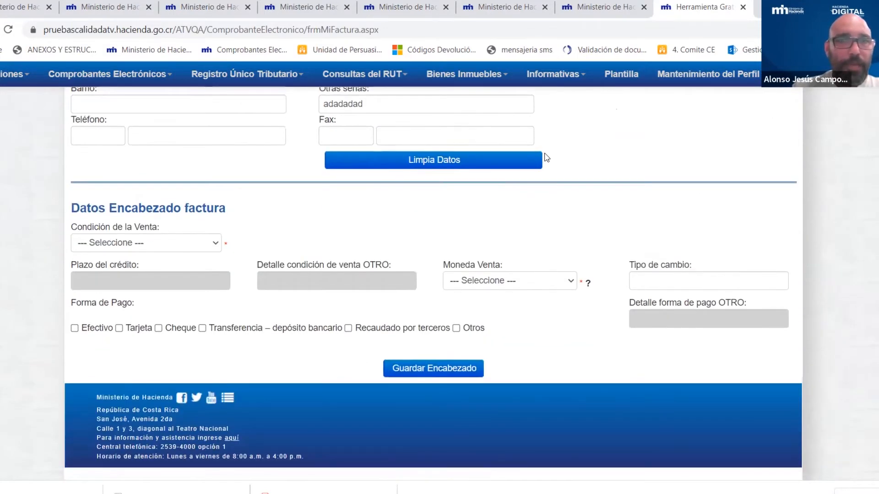
pyautogui.scroll(4, 549, 161)
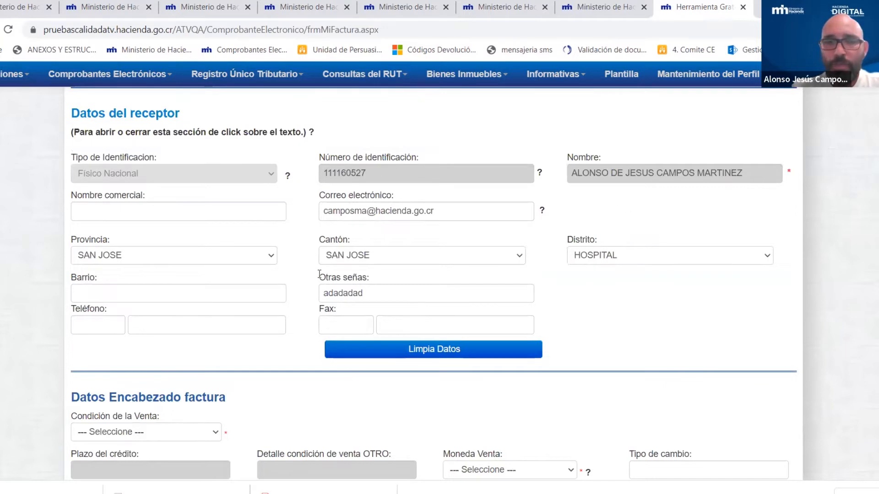
# - Clear all receptor data with Limpia Datos
pyautogui.click(435, 352)
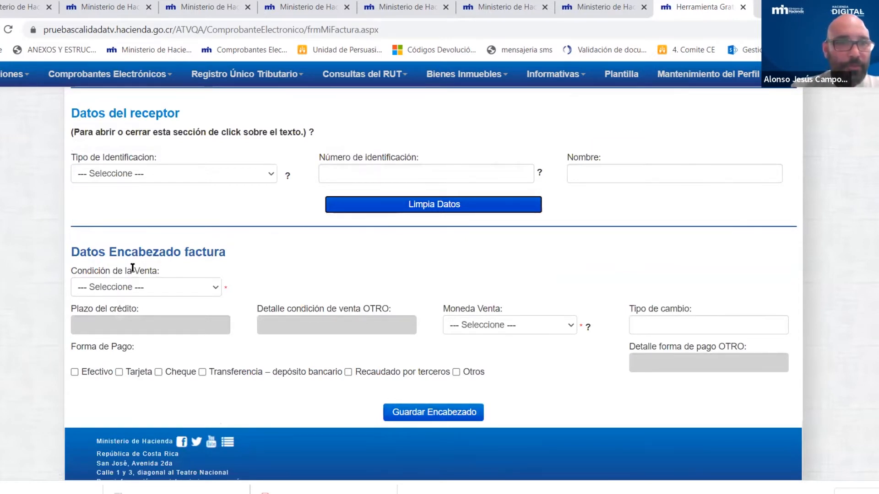
pyautogui.click(578, 278)
pyautogui.scroll(1, 573, 243)
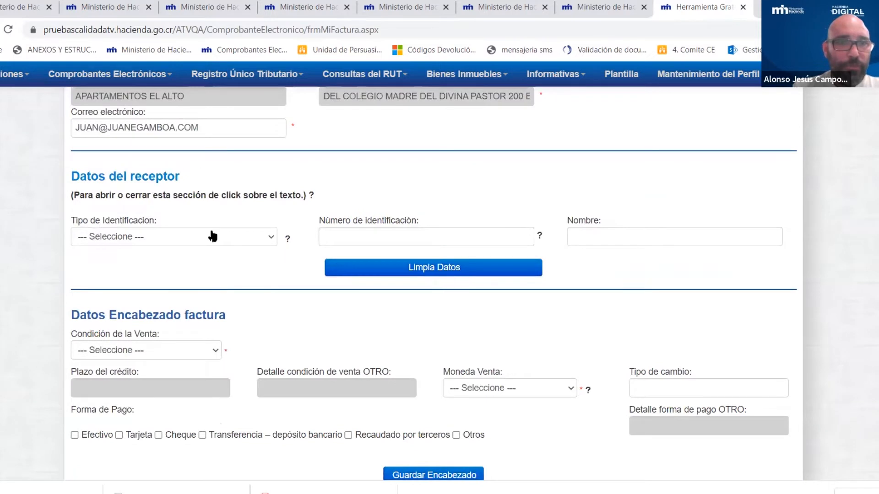
# - Re-enter the receptor as Físico Nacional with its ID number, reloading name and address, and begin the e-mail
pyautogui.click(260, 240)
pyautogui.click(101, 297)
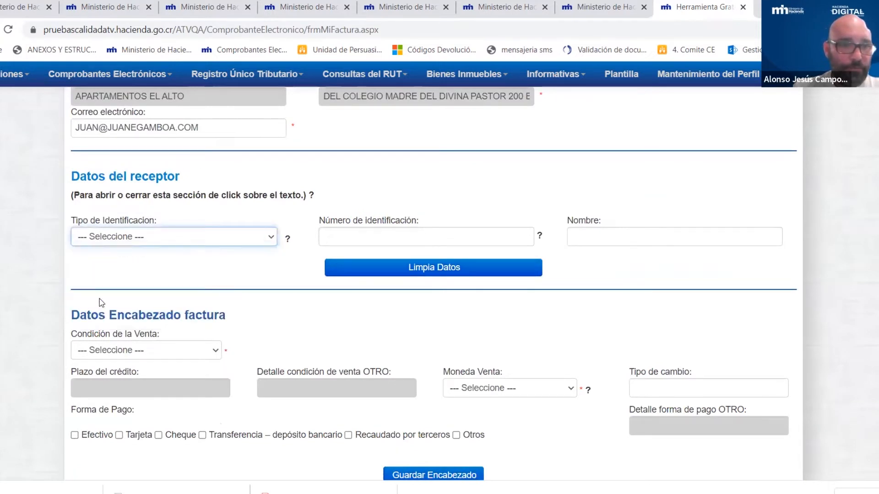
pyautogui.click(384, 238)
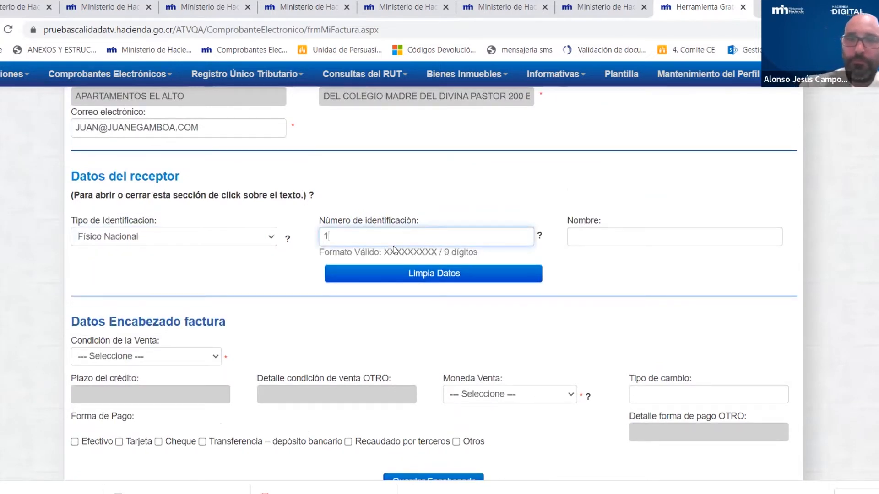
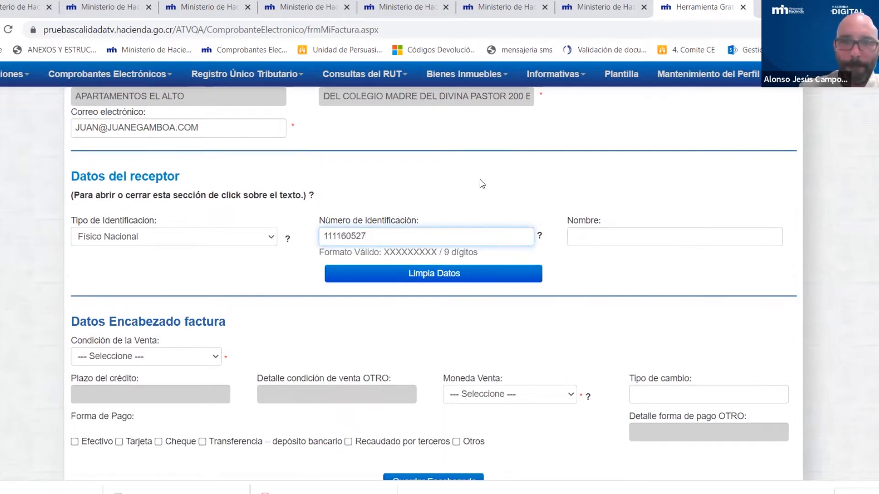
pyautogui.click(528, 181)
pyautogui.click(359, 273)
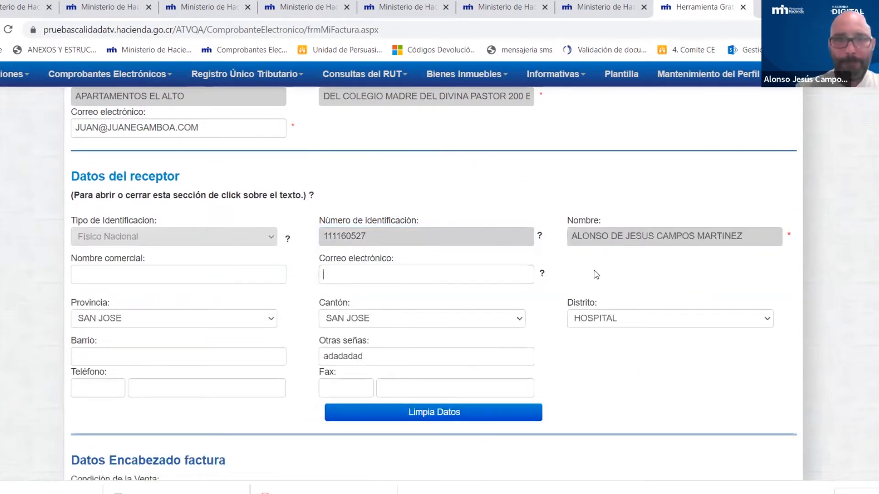
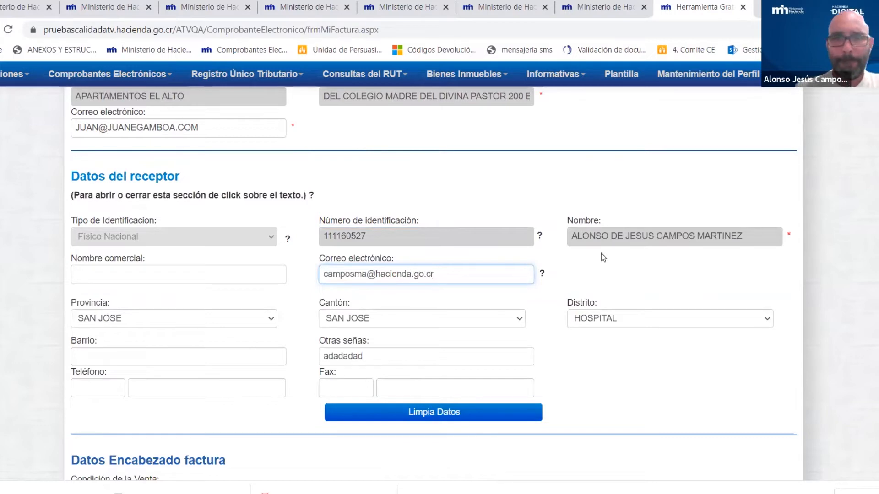
# - Finish the receptor's e-mail and open the Condición de la Venta choices in the header
pyautogui.click(530, 221)
pyautogui.scroll(-4, 529, 224)
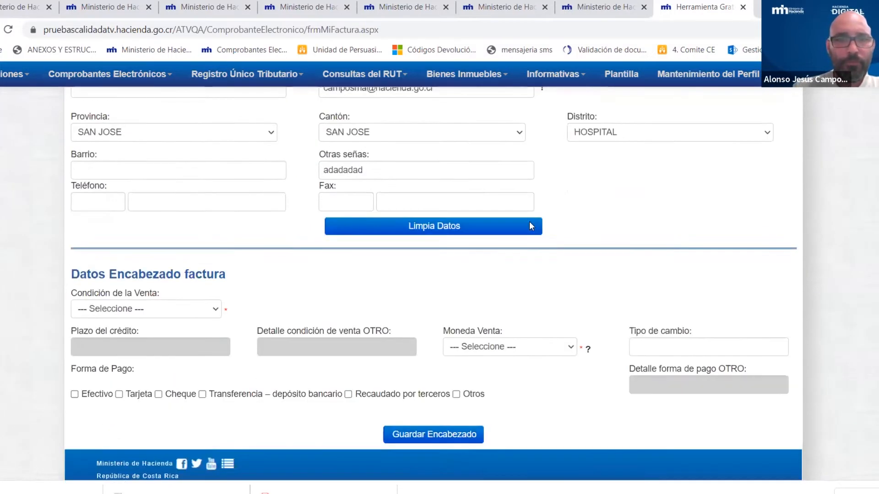
pyautogui.scroll(-1, 530, 229)
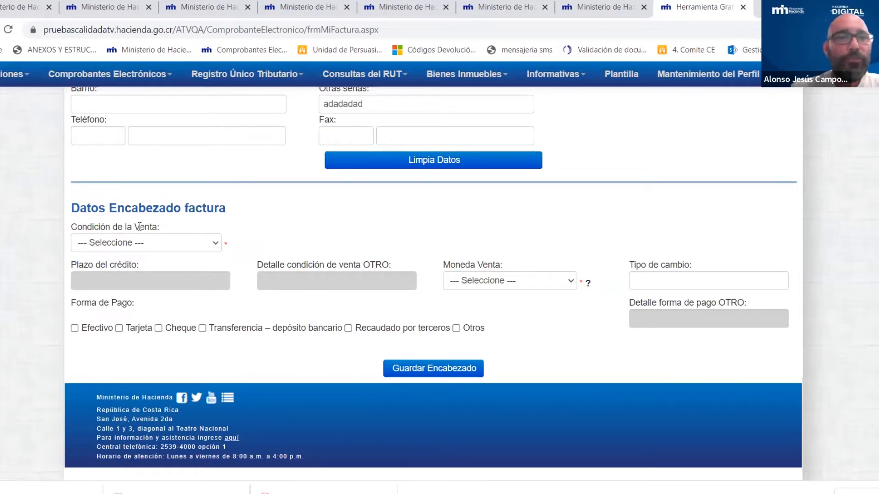
pyautogui.click(213, 246)
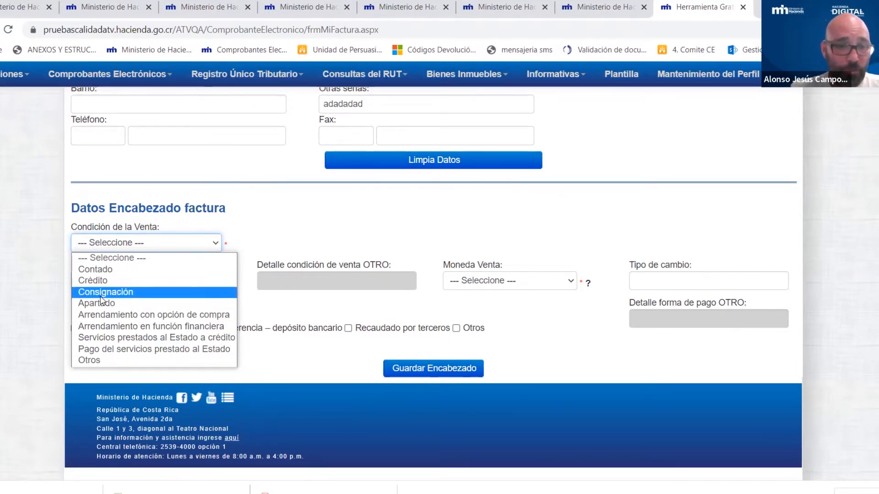
# - Try the Otros sale condition to show its detail field, then pick Contado
pyautogui.click(88, 360)
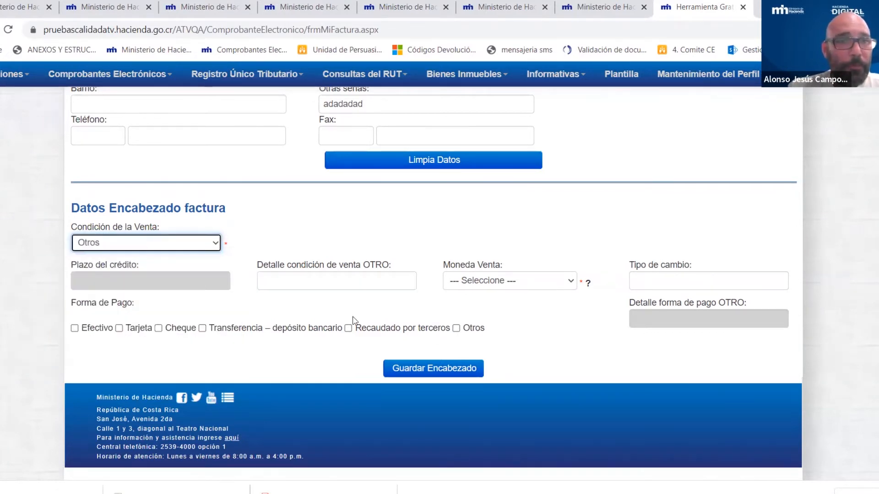
pyautogui.moveTo(257, 265); pyautogui.dragTo(406, 271)
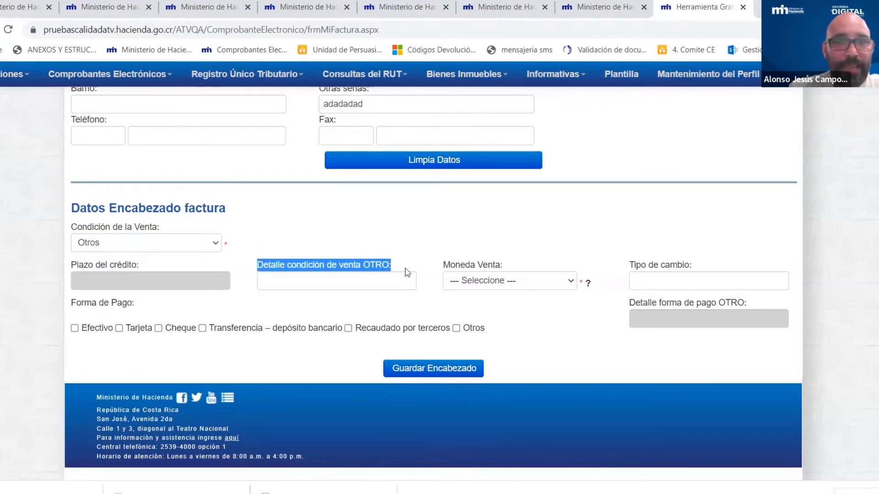
pyautogui.click(299, 280)
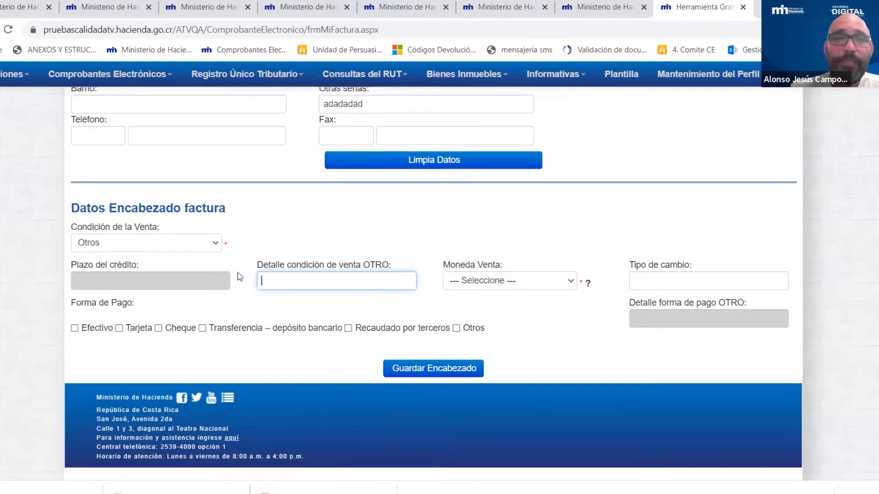
pyautogui.click(145, 241)
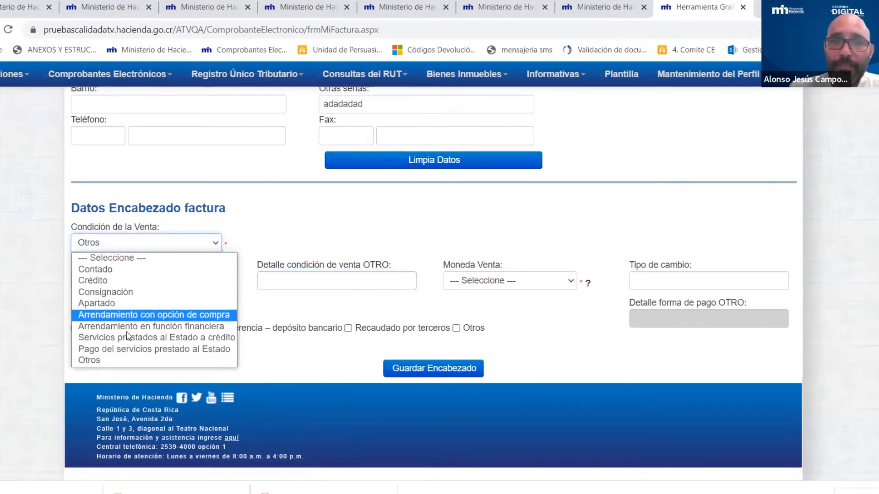
pyautogui.click(279, 241)
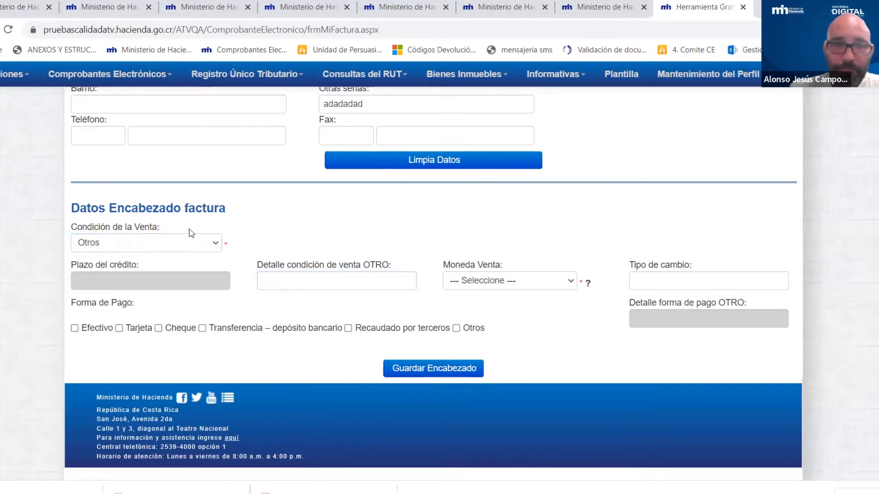
pyautogui.click(212, 246)
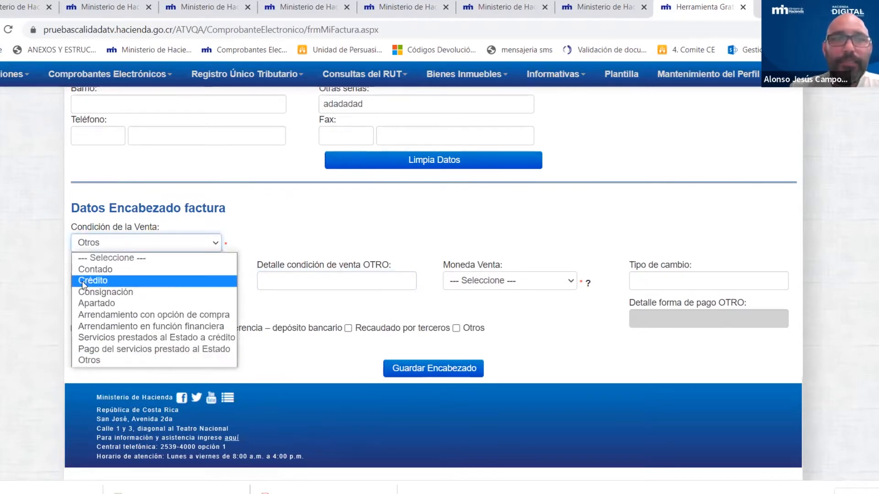
pyautogui.click(141, 269)
# - Try Crédito to show its Plazo del crédito field, then settle on Contado
pyautogui.click(186, 247)
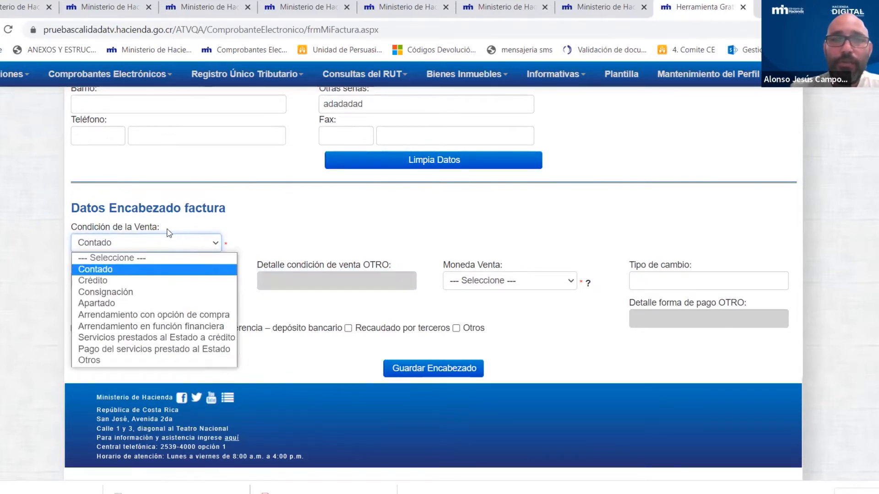
pyautogui.click(92, 280)
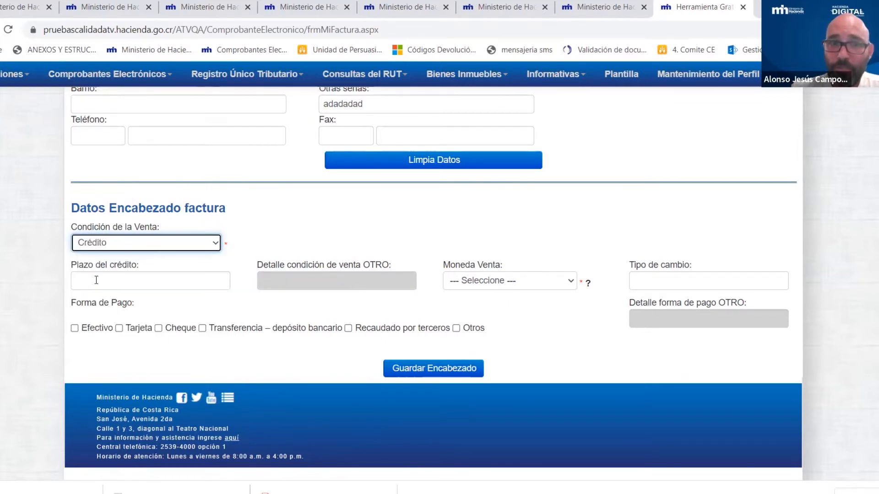
pyautogui.moveTo(71, 267); pyautogui.dragTo(140, 270)
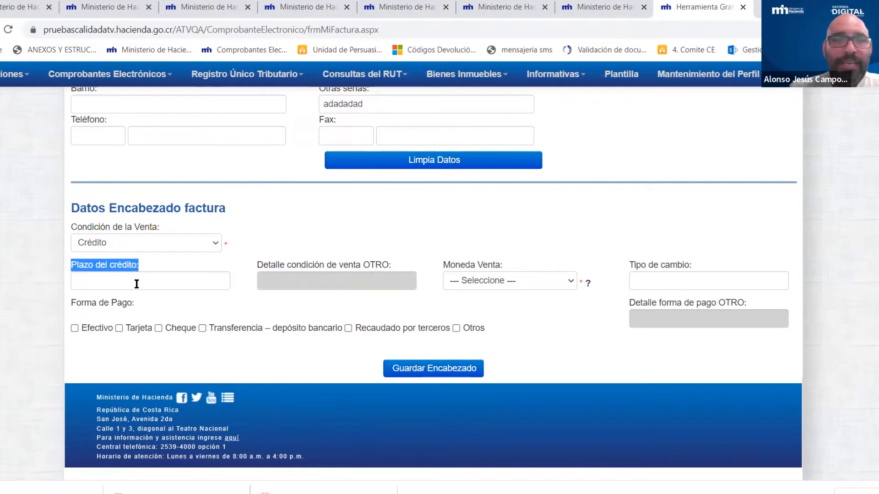
pyautogui.click(137, 283)
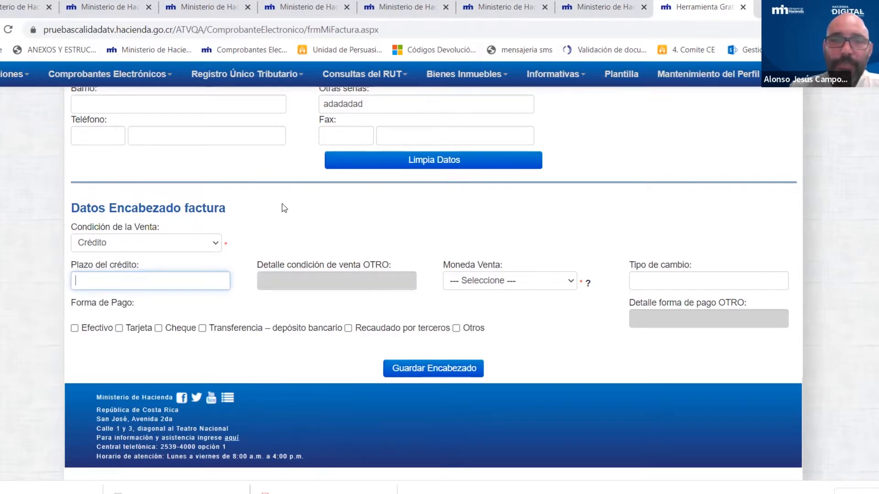
pyautogui.click(243, 245)
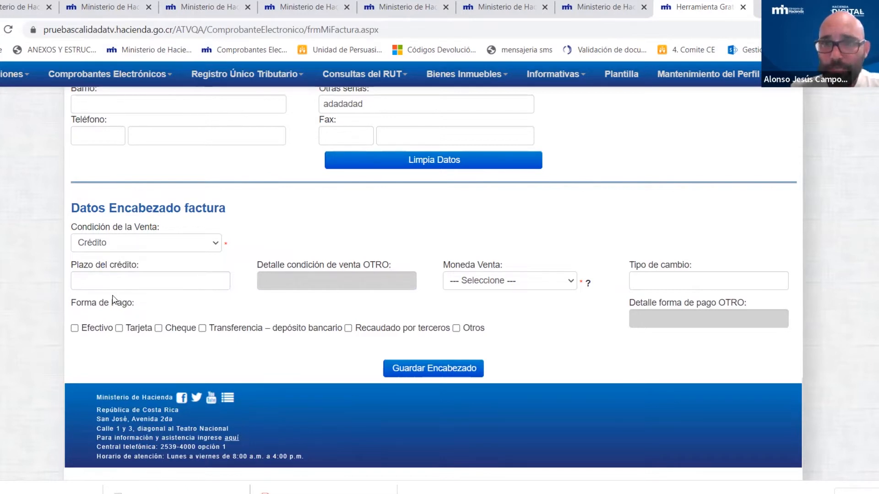
pyautogui.click(147, 244)
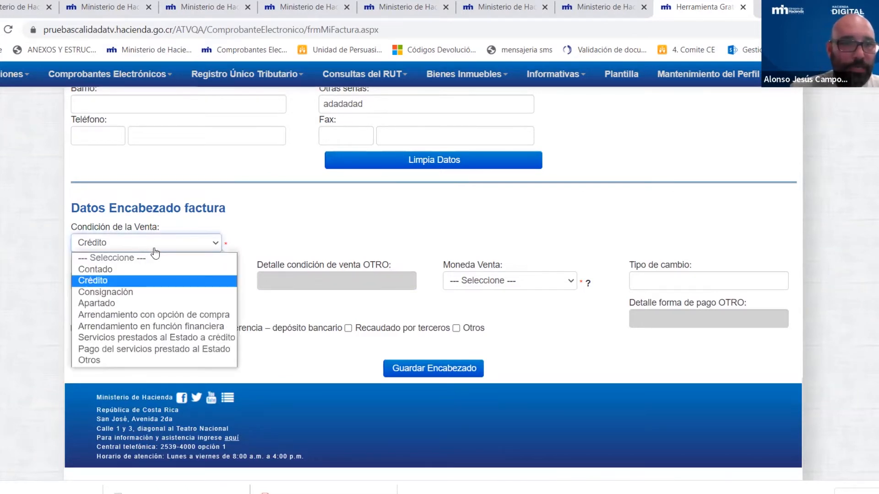
pyautogui.click(216, 242)
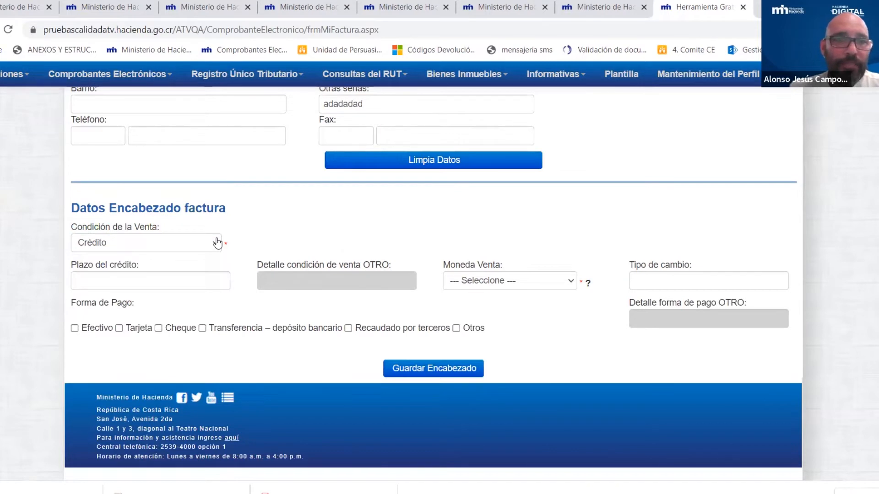
pyautogui.click(218, 242)
pyautogui.click(118, 268)
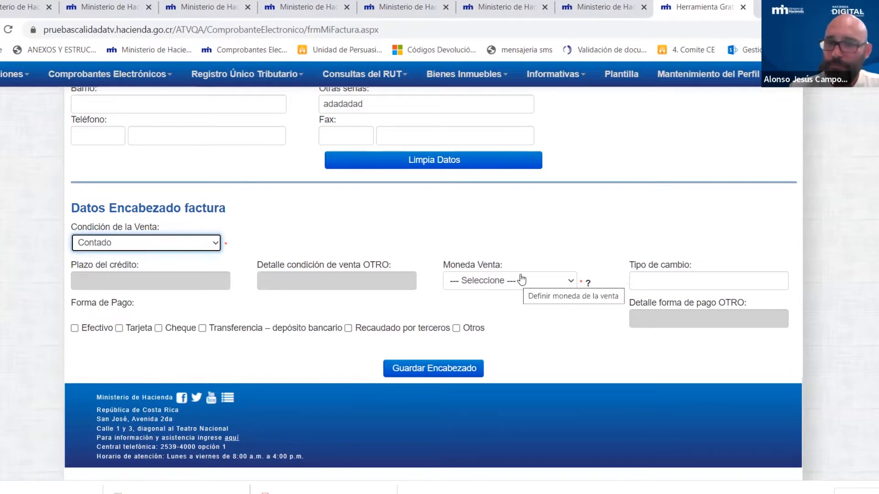
# - Pick CRC-Colón costarricense, try USD-Dólar Americano's editable exchange rate, then return to CRC at 1.00000
pyautogui.click(569, 287)
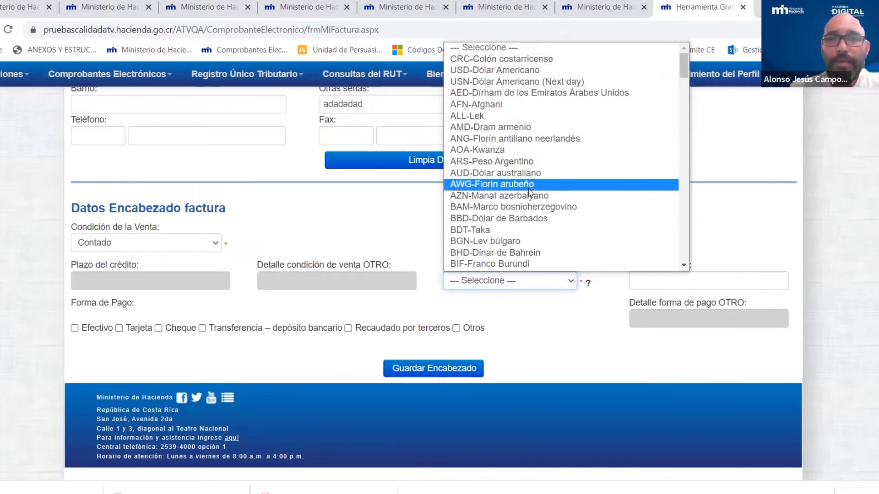
pyautogui.click(456, 59)
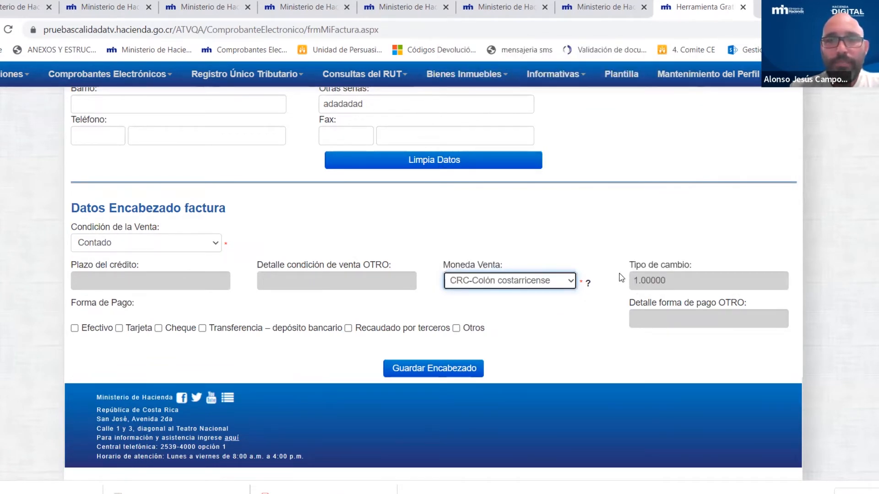
pyautogui.click(539, 282)
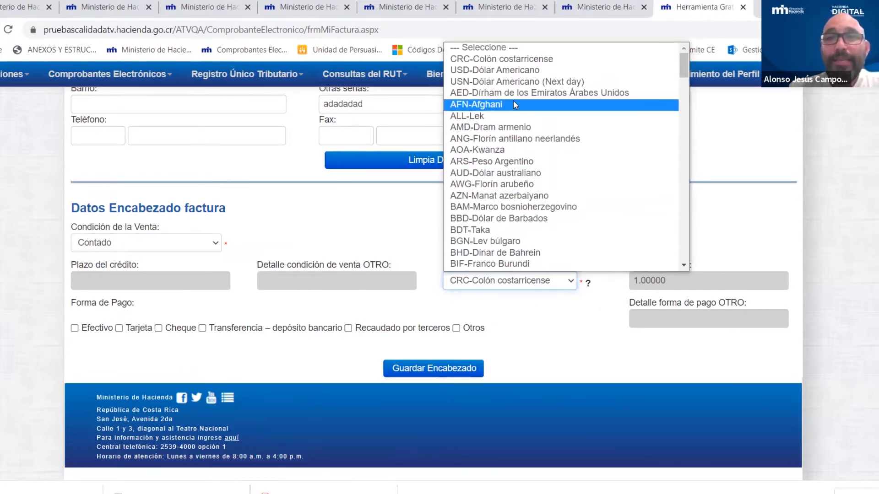
pyautogui.click(481, 72)
pyautogui.click(667, 281)
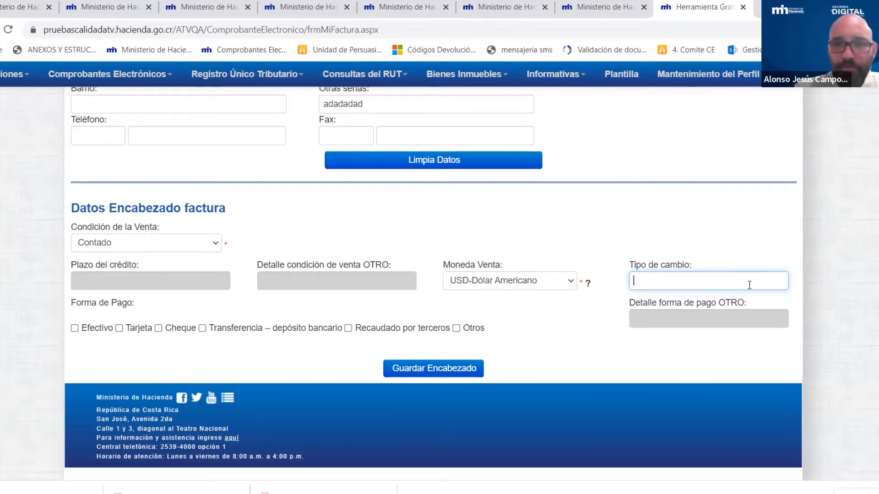
pyautogui.click(533, 281)
pyautogui.scroll(-1, 572, 96)
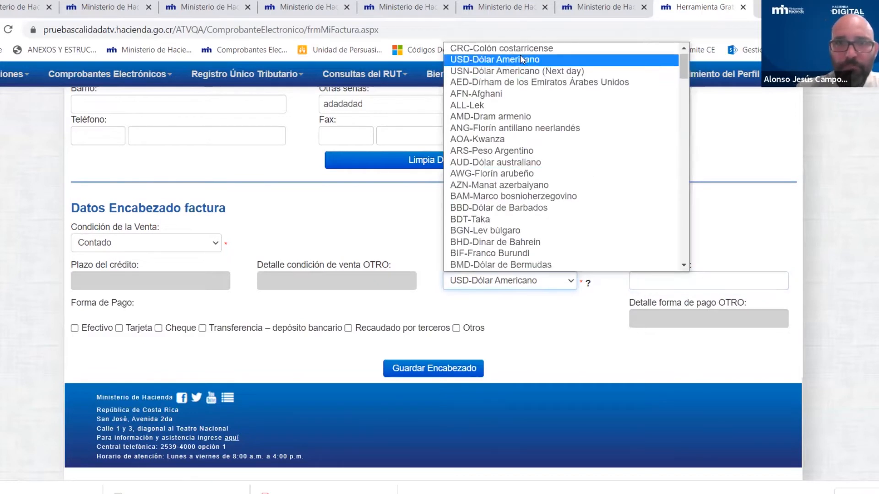
pyautogui.click(519, 49)
pyautogui.click(615, 252)
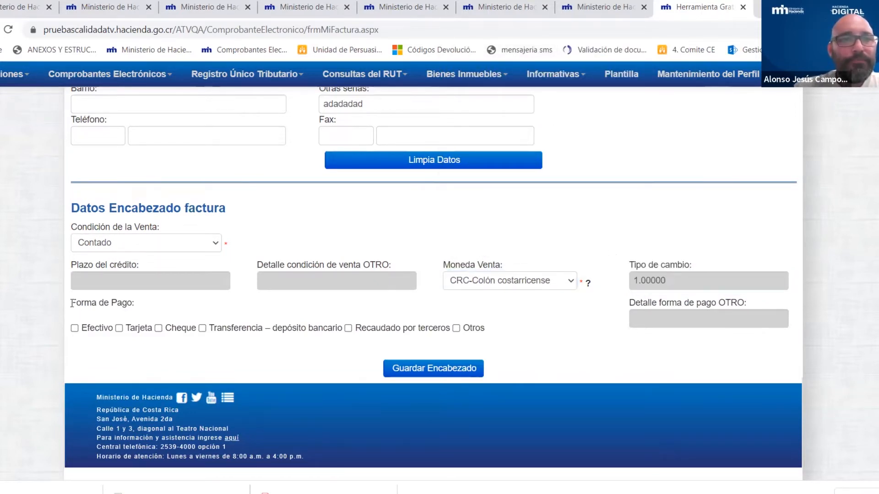
pyautogui.moveTo(71, 303); pyautogui.dragTo(141, 306)
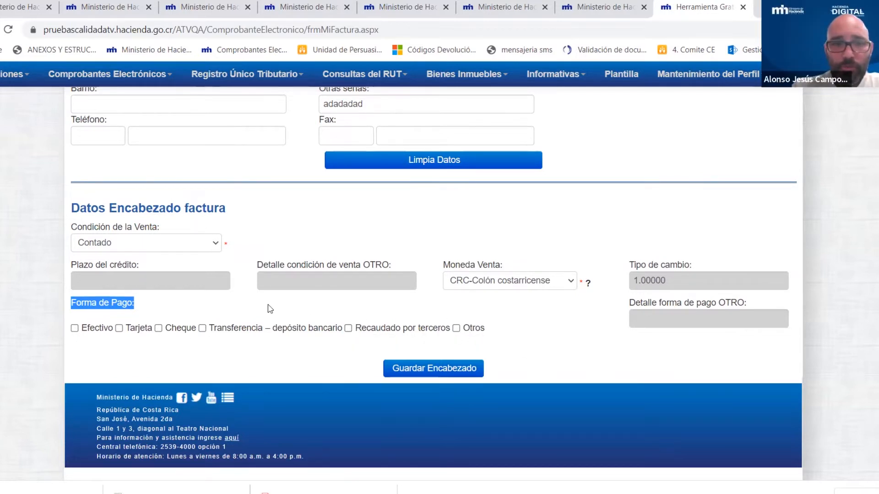
# - Tick and then untick Efectivo, Tarjeta, Cheque and bank transfer to demonstrate the payment methods
pyautogui.click(74, 328)
pyautogui.click(119, 328)
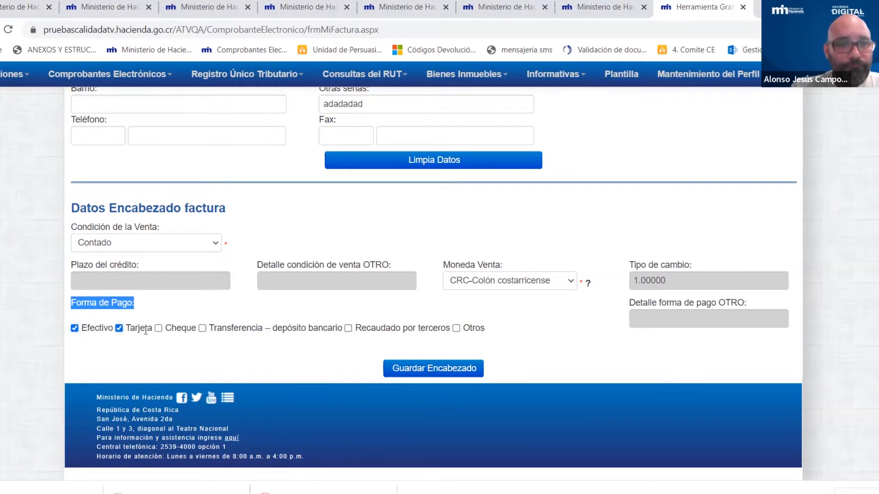
pyautogui.click(158, 328)
pyautogui.click(202, 328)
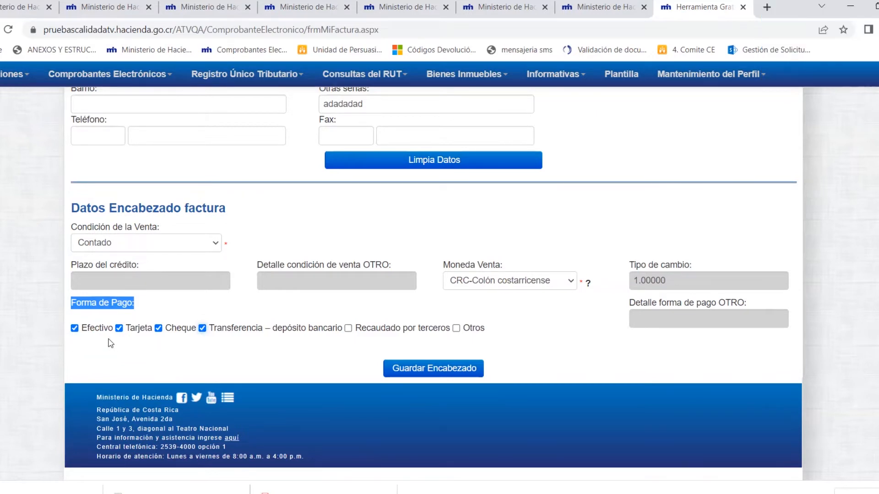
pyautogui.click(144, 308)
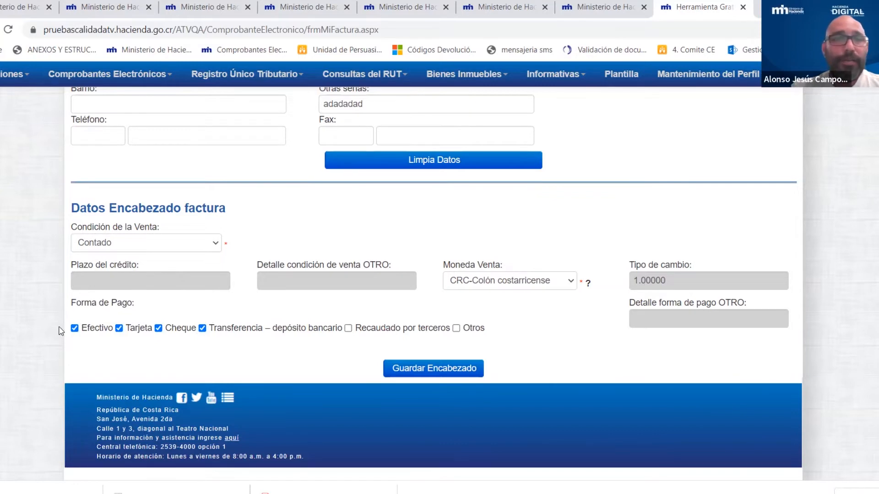
pyautogui.click(75, 328)
pyautogui.click(119, 329)
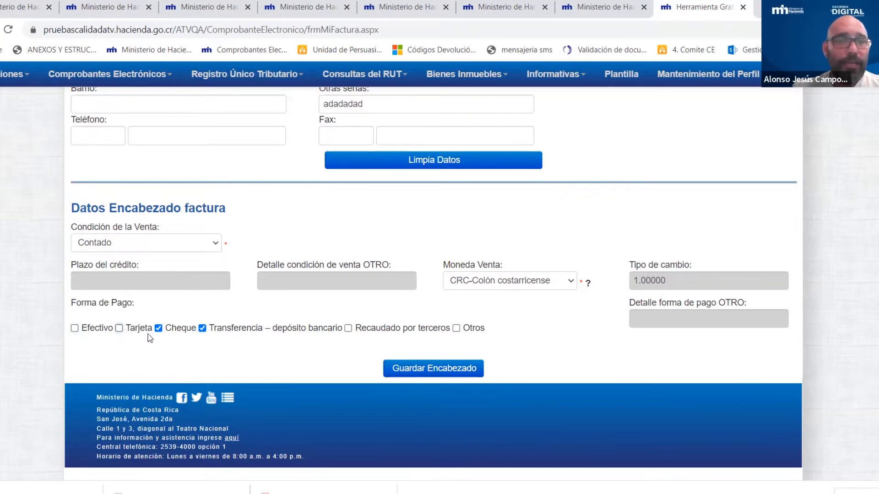
pyautogui.click(158, 328)
pyautogui.click(202, 328)
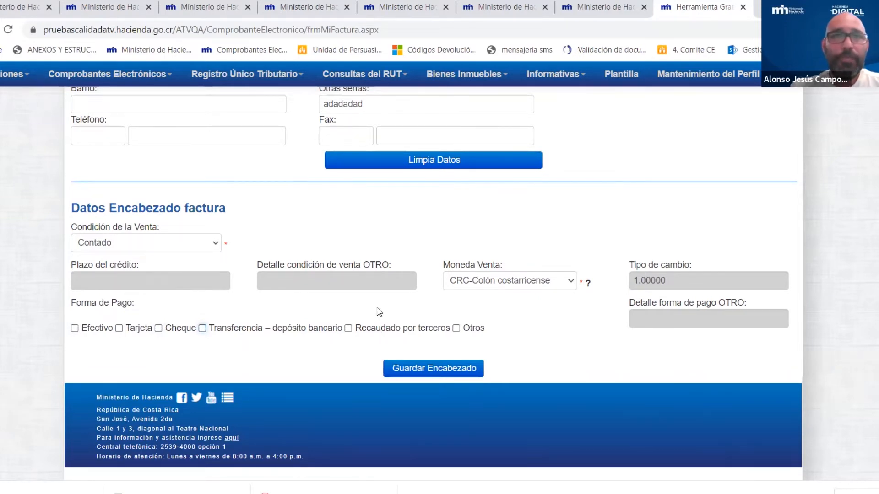
# - Try Otros with its payment detail field, then leave only Efectivo checked
pyautogui.click(456, 329)
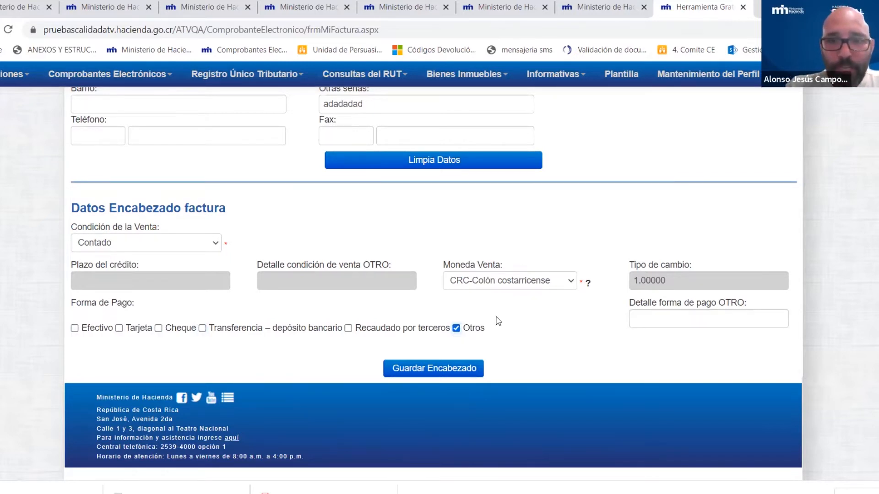
pyautogui.moveTo(630, 303); pyautogui.dragTo(769, 306)
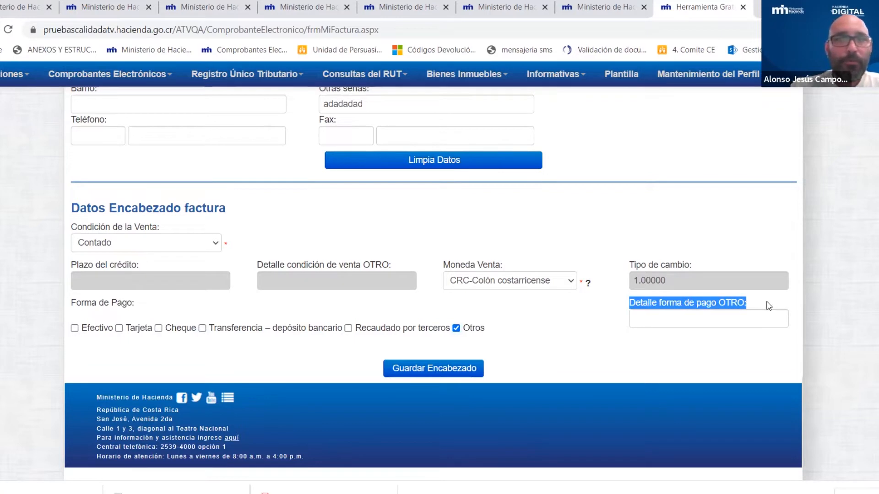
pyautogui.click(769, 320)
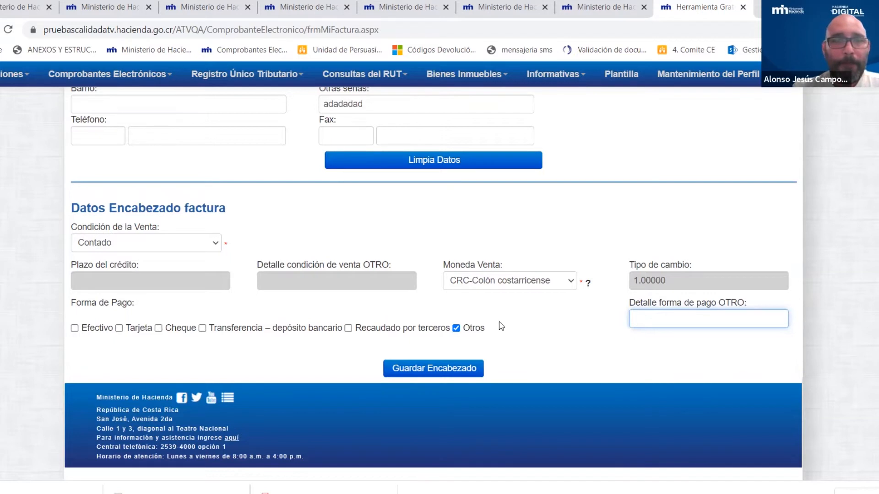
pyautogui.click(456, 329)
pyautogui.click(74, 328)
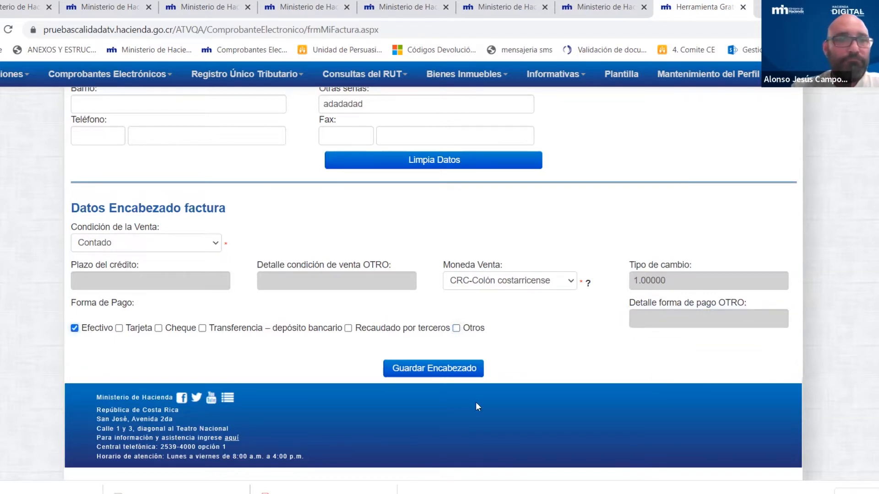
# - Save the header with Guardar Encabezado, accept 'Insertado correctamente', and scroll to Datos Detalle factura
pyautogui.click(452, 373)
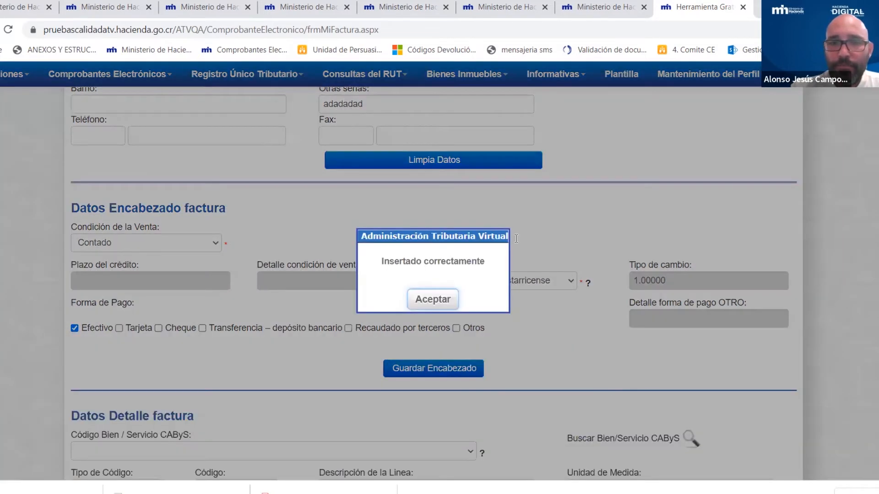
pyautogui.click(436, 300)
pyautogui.scroll(-5, 561, 249)
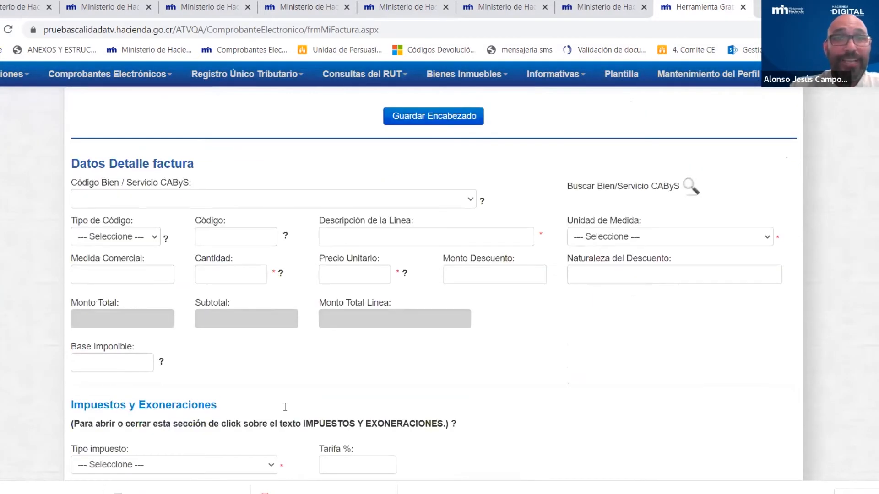
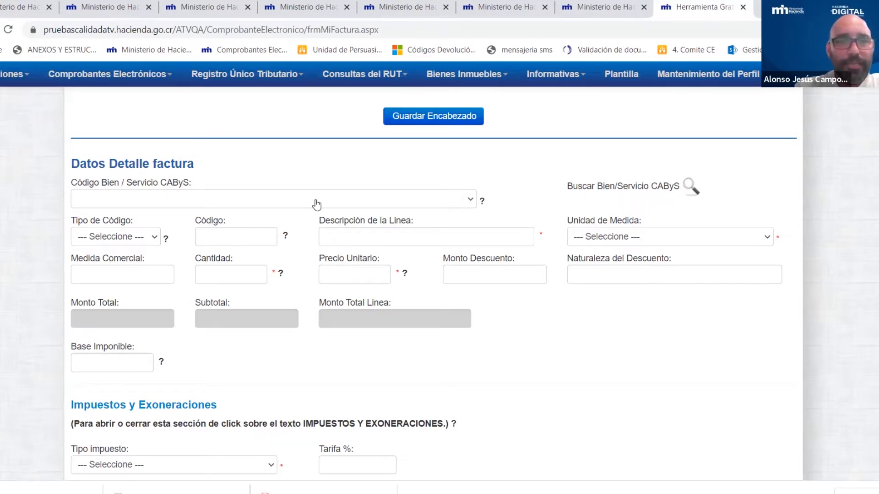
# - Check the empty CAByS code list, then toggle the Buscar Bien/Servicio CAByS search option
pyautogui.click(468, 199)
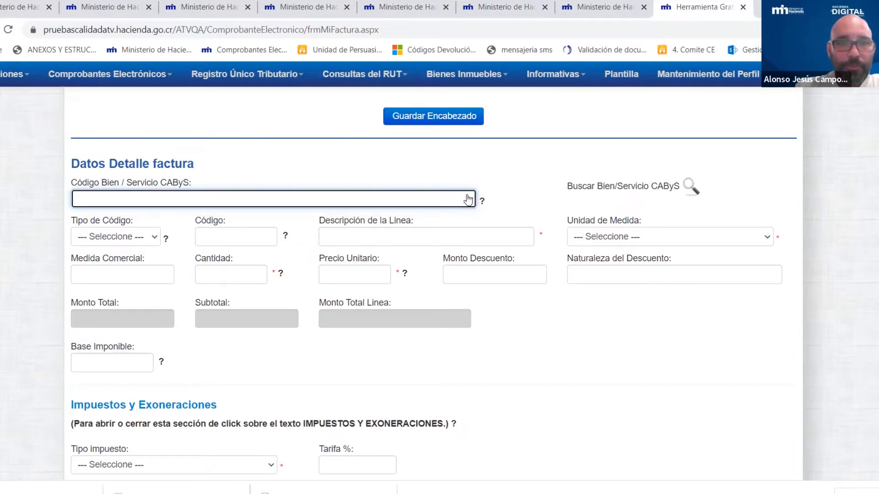
pyautogui.click(470, 200)
pyautogui.click(472, 200)
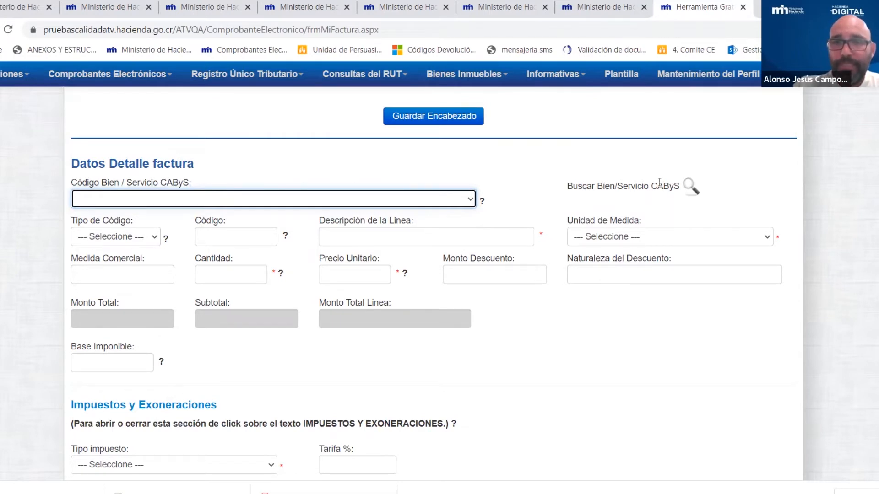
pyautogui.click(689, 187)
pyautogui.click(689, 186)
pyautogui.moveTo(596, 183); pyautogui.dragTo(691, 188)
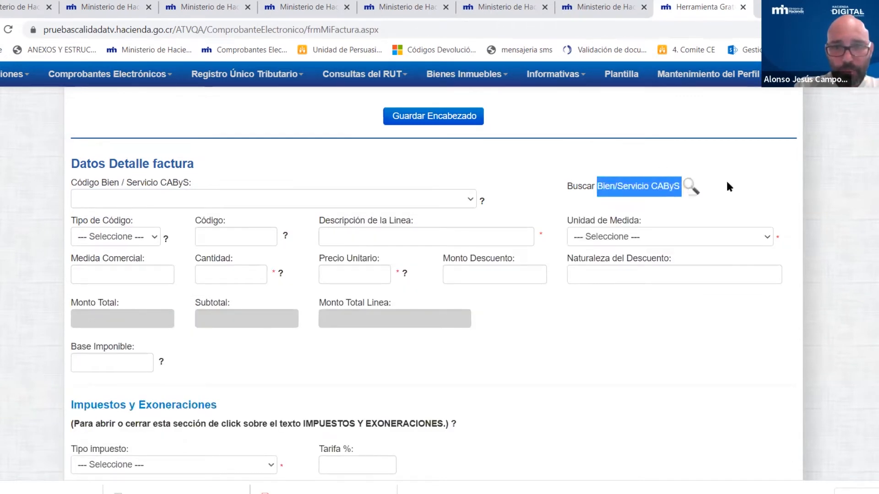
# - Show the CAByS search fields, keep Por descripción, and run an empty search to get the 5-character warning
pyautogui.click(692, 188)
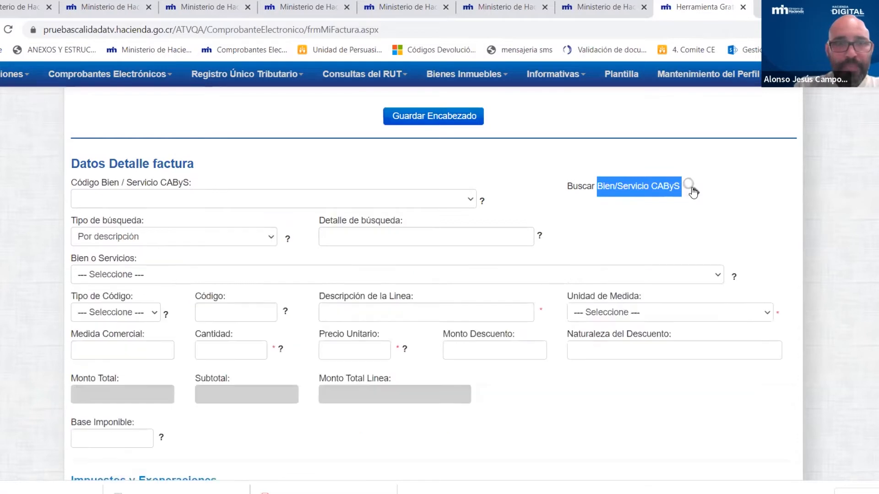
pyautogui.moveTo(71, 221); pyautogui.dragTo(149, 221)
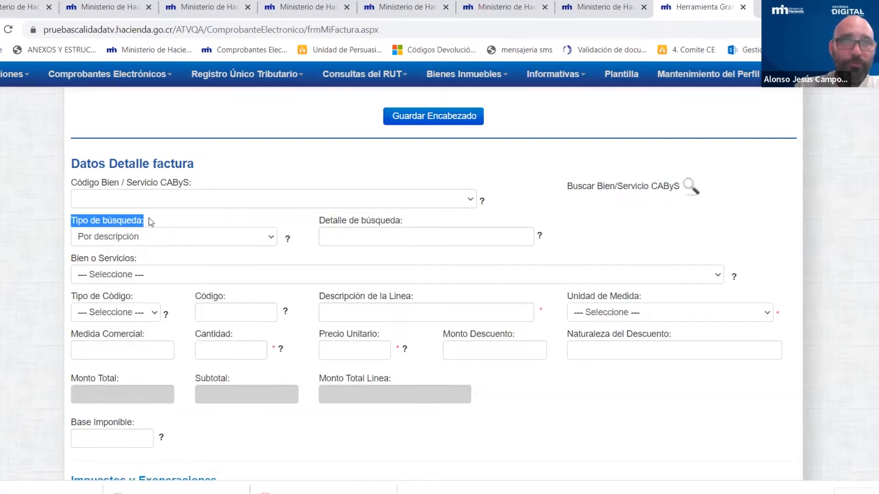
pyautogui.moveTo(319, 219); pyautogui.dragTo(410, 222)
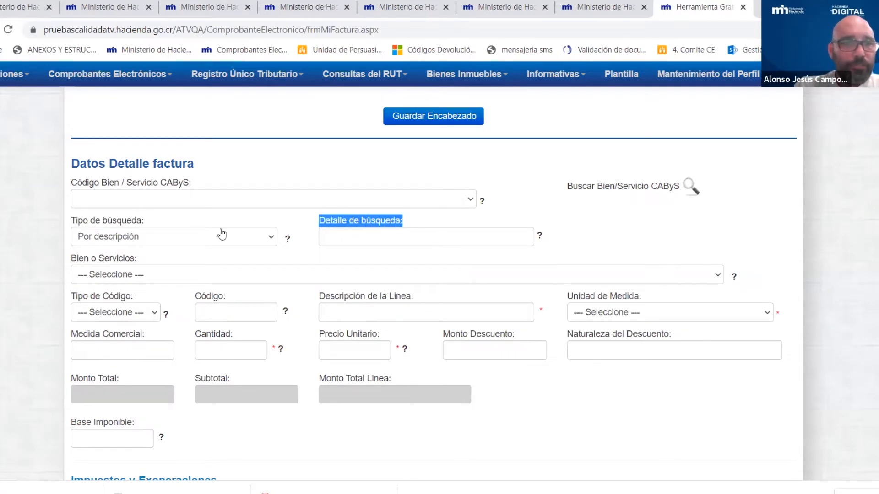
pyautogui.click(170, 241)
pyautogui.click(150, 253)
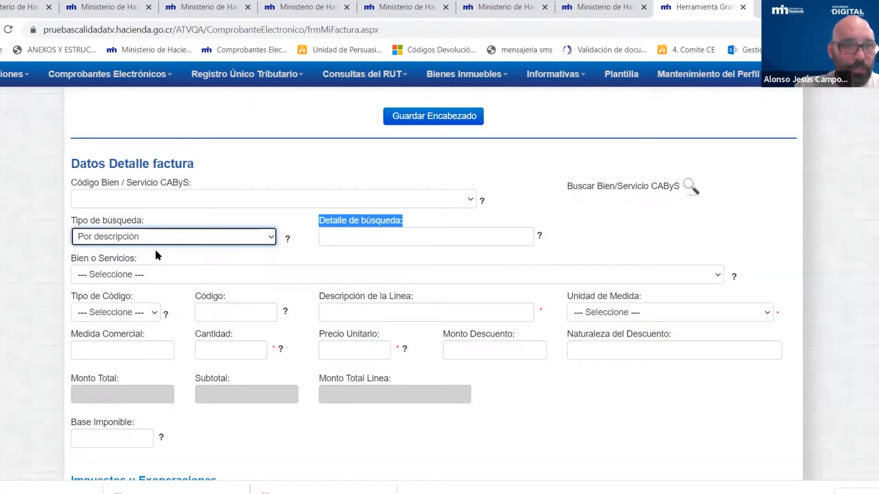
pyautogui.click(333, 236)
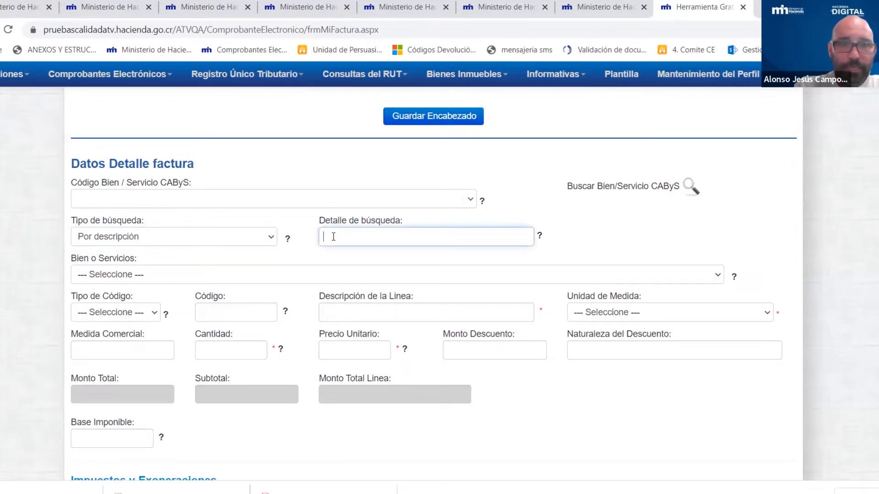
pyautogui.click(566, 225)
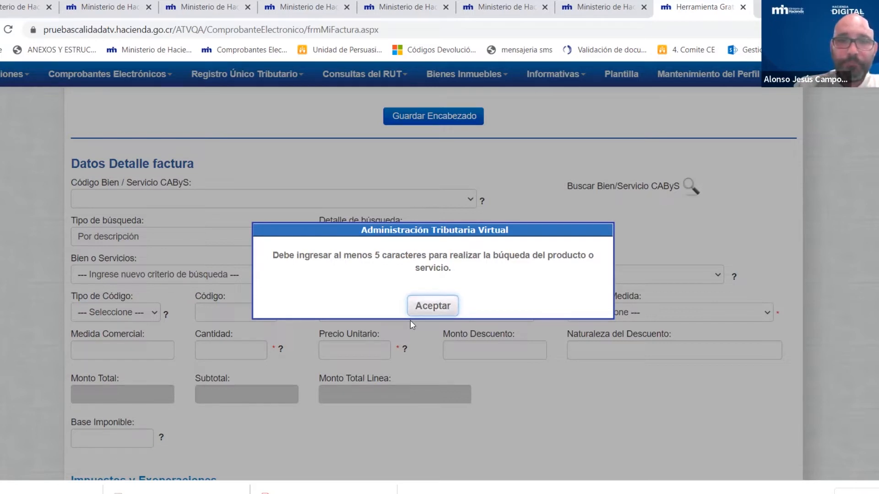
# - Dismiss the warning, try 'publi' and 'afiche', and settle on 'libros' as the search detail
pyautogui.click(425, 314)
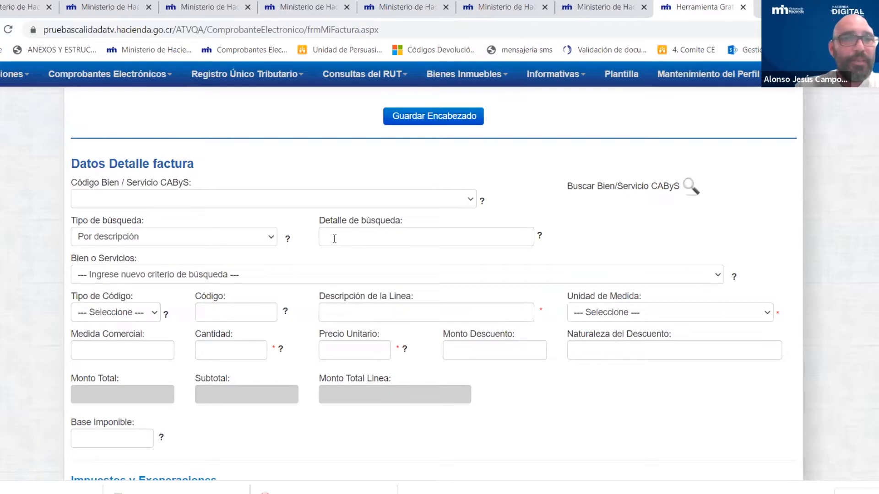
pyautogui.click(394, 237)
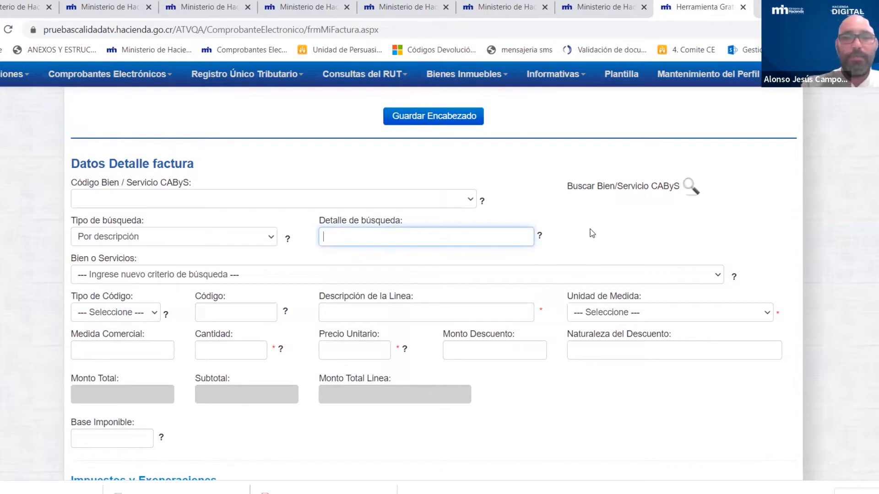
pyautogui.write('mup')
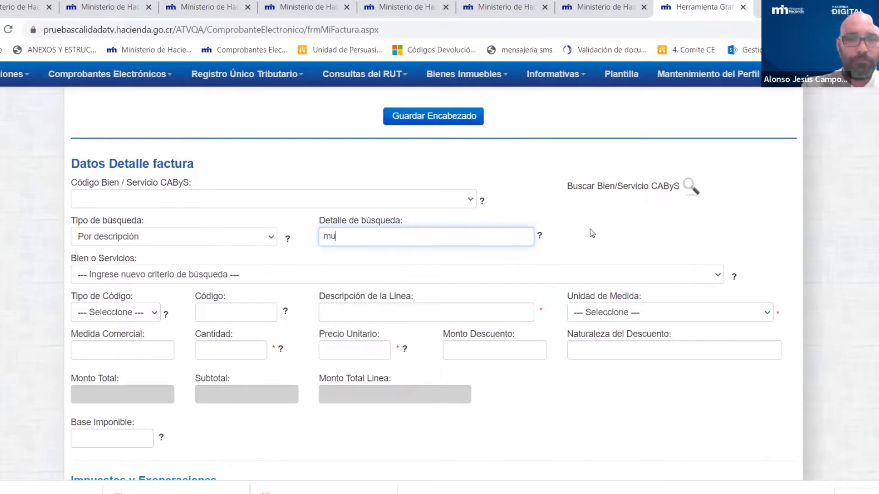
pyautogui.press('BackSpace')
pyautogui.press('BackSpace')
pyautogui.press('BackSpace')
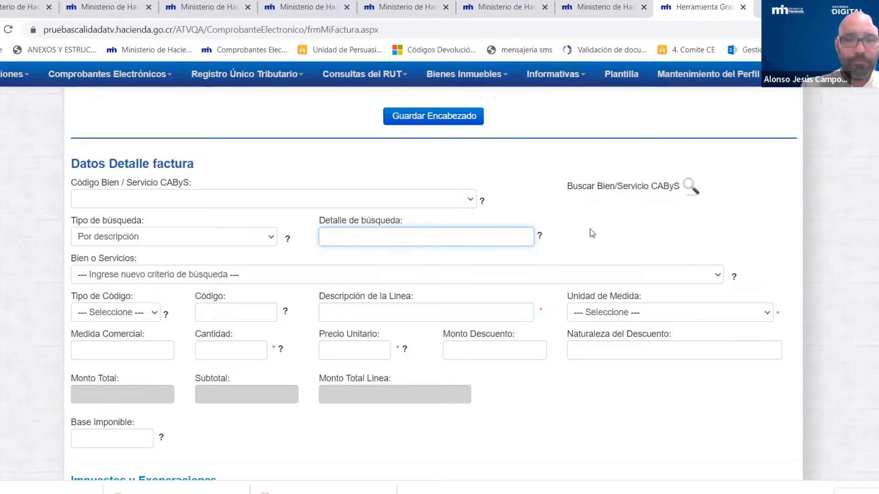
pyautogui.write('publi')
pyautogui.press('BackSpace')
pyautogui.press('BackSpace')
pyautogui.press('BackSpace')
pyautogui.press('BackSpace')
pyautogui.press('BackSpace')
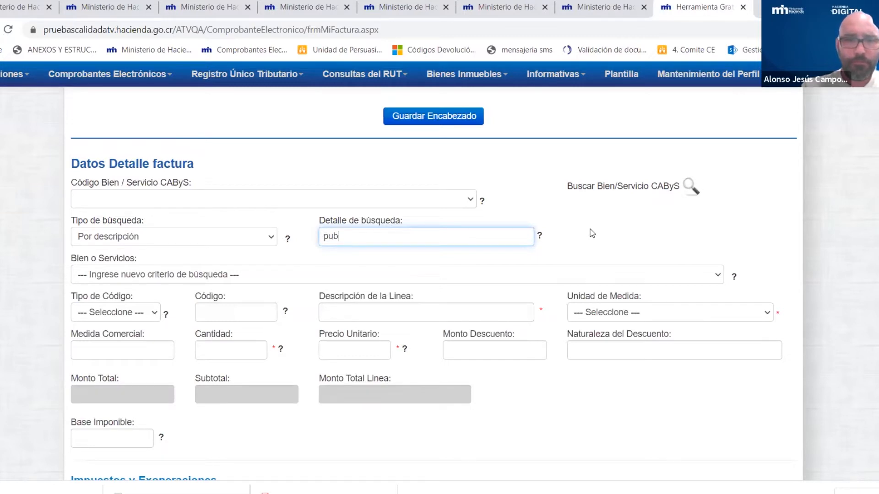
pyautogui.write('afiche')
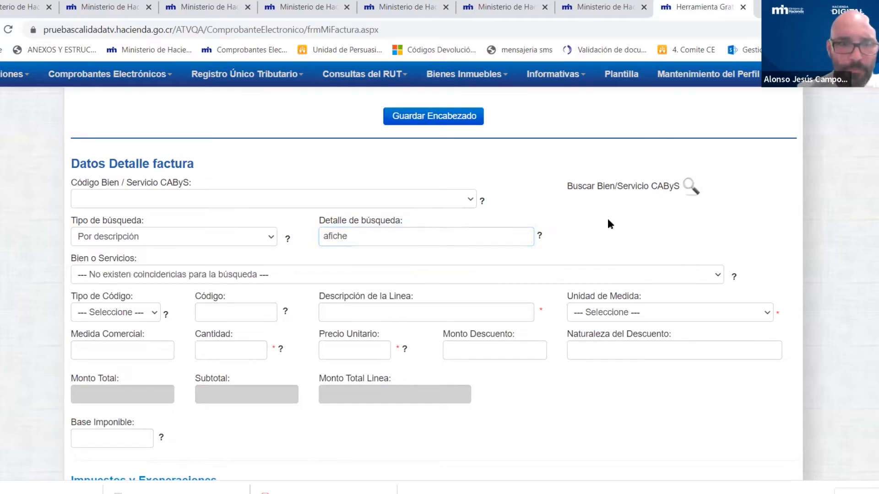
pyautogui.moveTo(369, 235); pyautogui.dragTo(264, 227)
pyautogui.press('BackSpace')
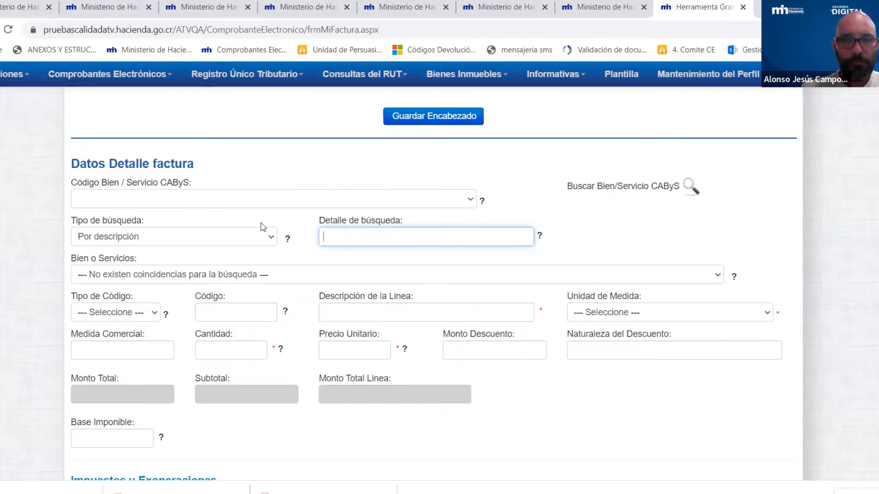
pyautogui.write('libros')
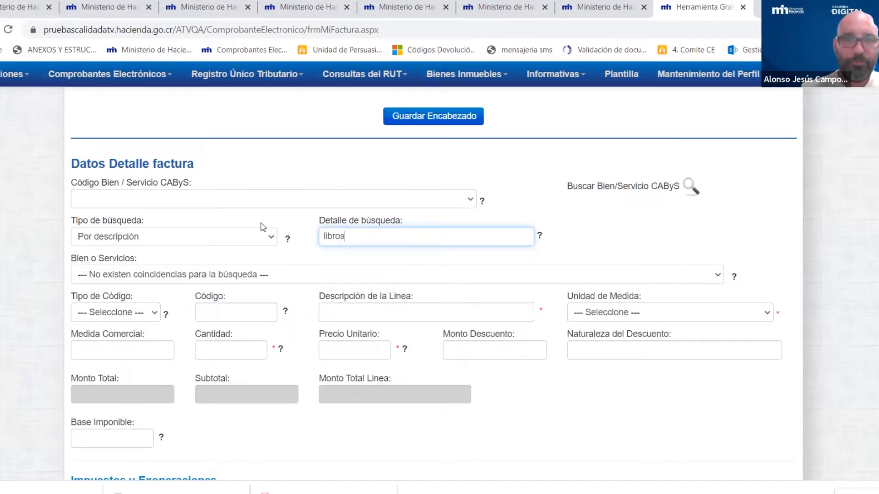
pyautogui.click(576, 233)
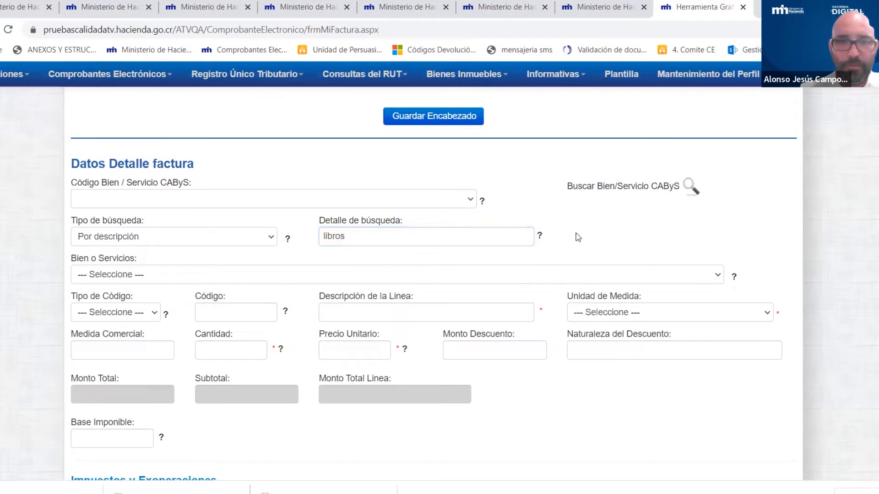
pyautogui.click(179, 280)
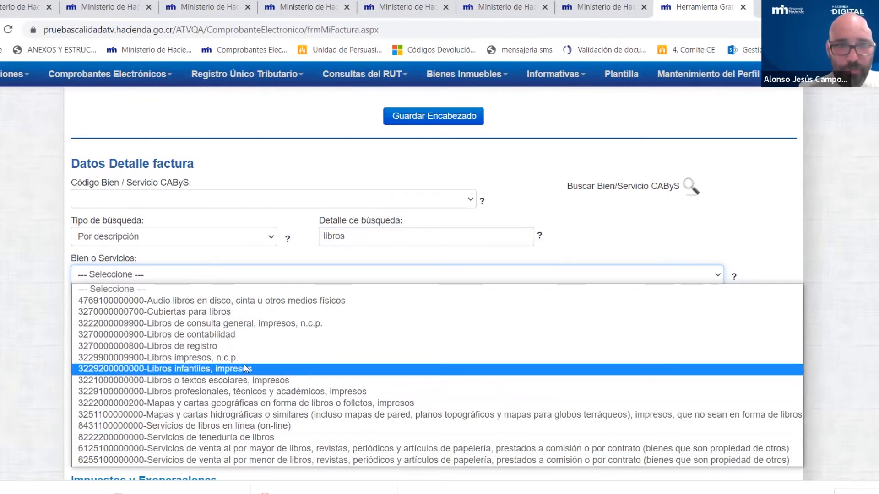
pyautogui.click(180, 360)
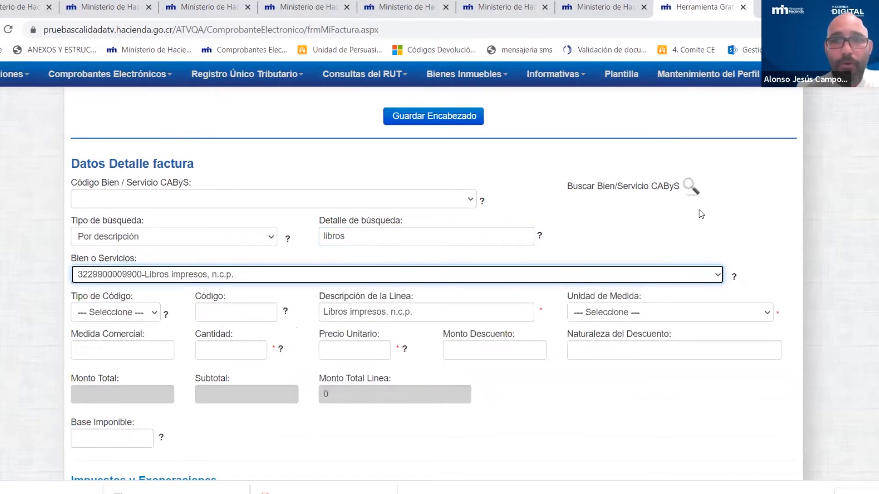
# - Try the by-code search type, then search 'libros' by description again and reselect Libros impresos, n.c.p
pyautogui.click(273, 238)
pyautogui.click(157, 263)
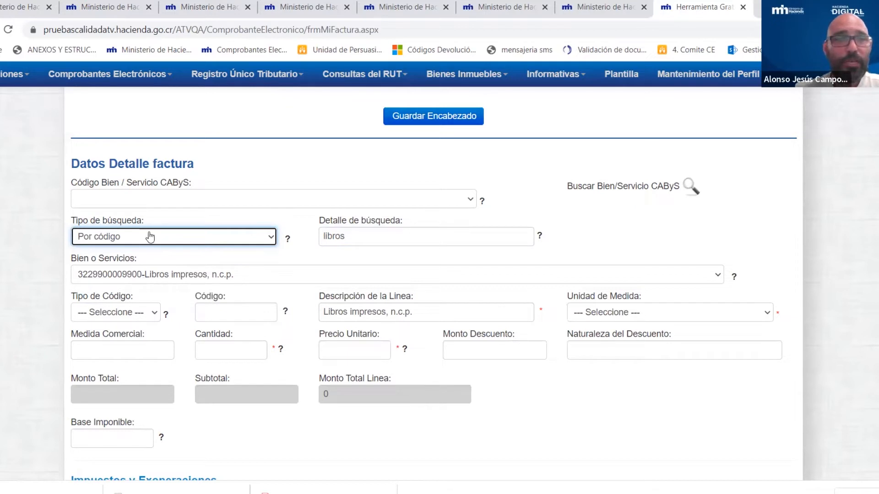
pyautogui.click(201, 239)
pyautogui.click(92, 252)
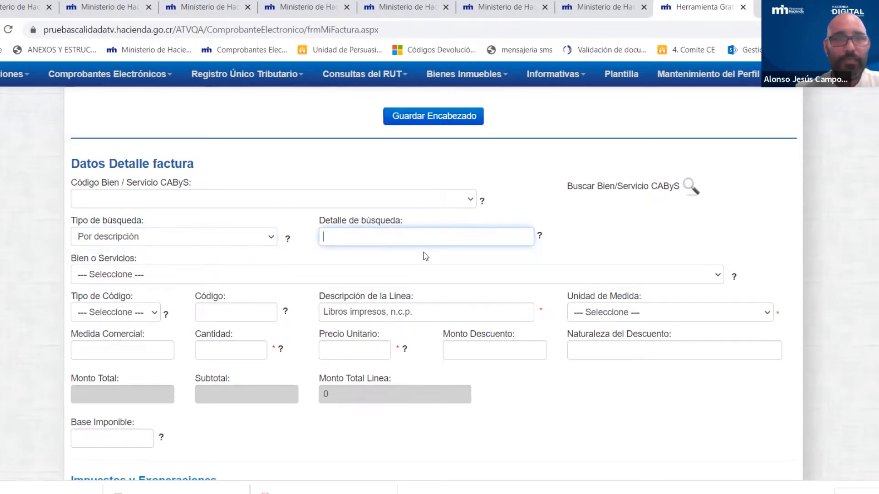
pyautogui.write('libros')
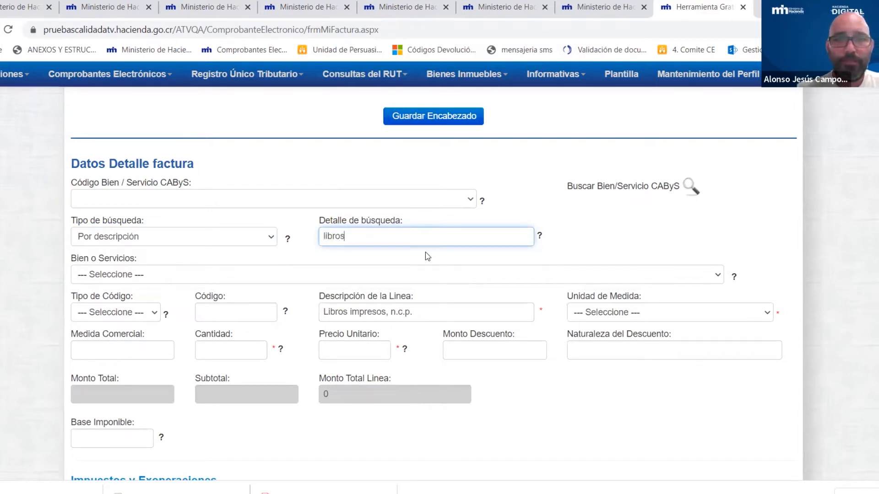
pyautogui.click(563, 243)
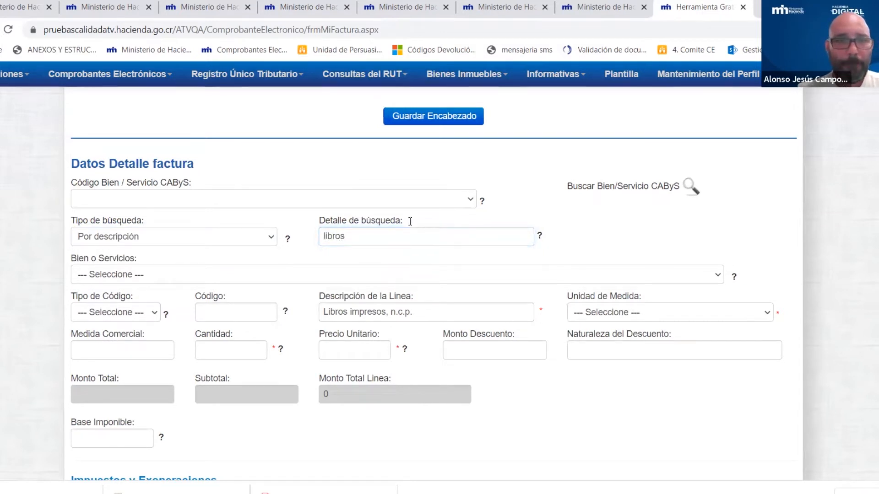
pyautogui.click(166, 280)
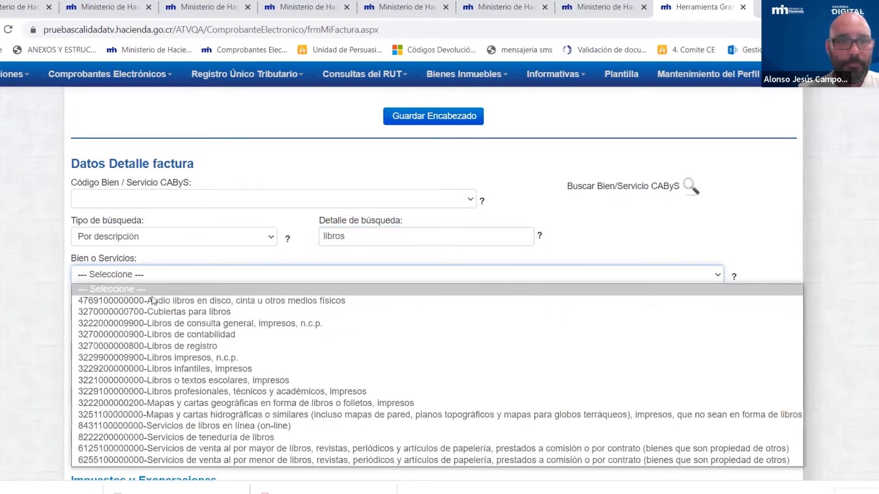
pyautogui.click(154, 358)
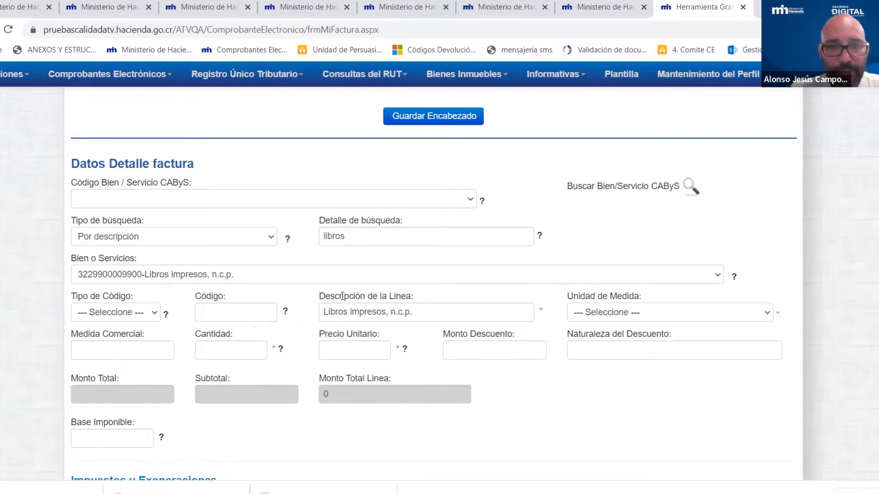
# - Replace the suggested line description with 'libros de fantasía'
pyautogui.moveTo(325, 296); pyautogui.dragTo(240, 305)
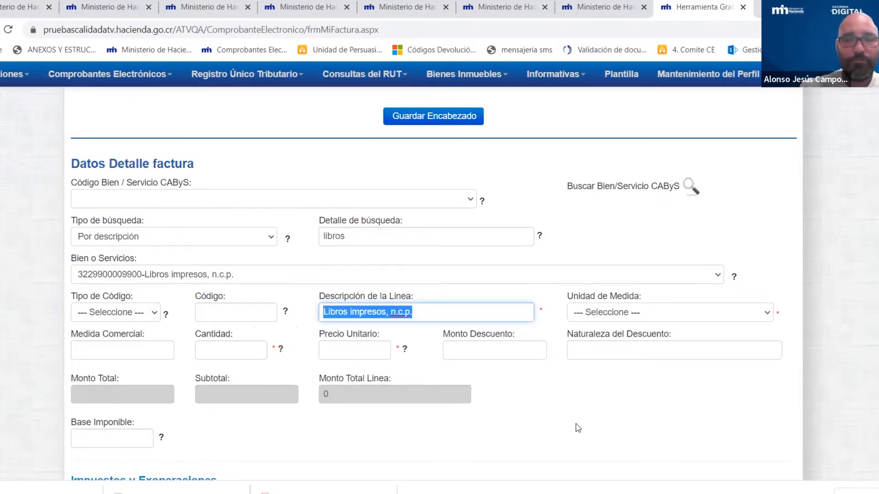
pyautogui.press('Delete')
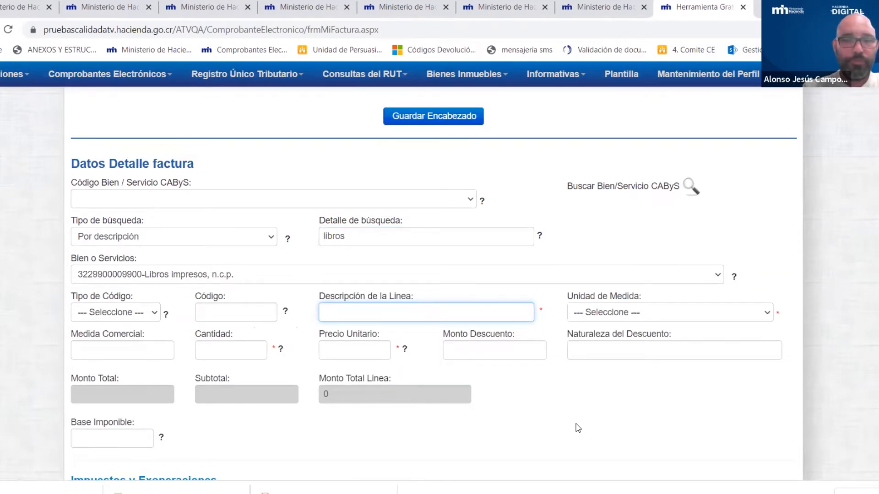
pyautogui.write('libros')
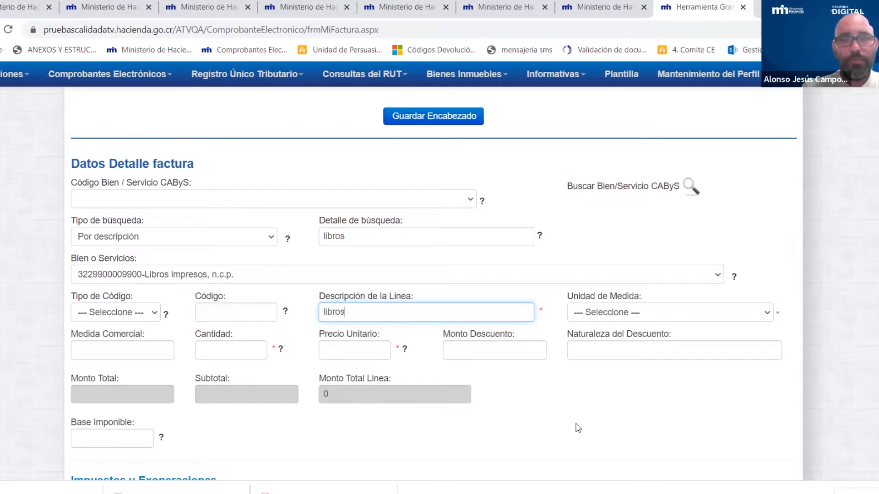
pyautogui.write(' de fa')
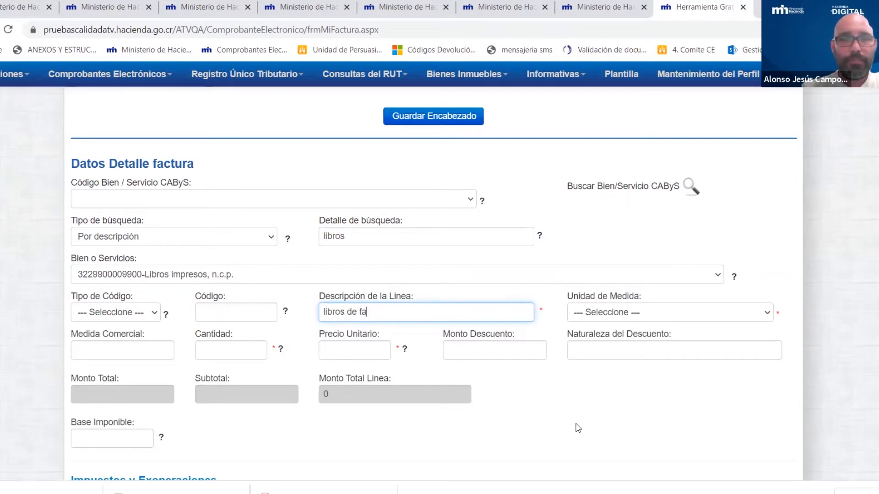
pyautogui.write('ntasía')
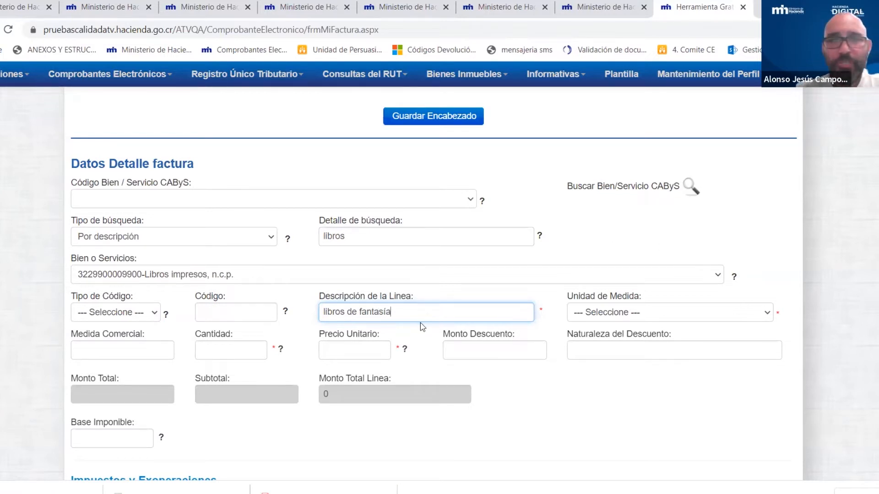
pyautogui.click(405, 336)
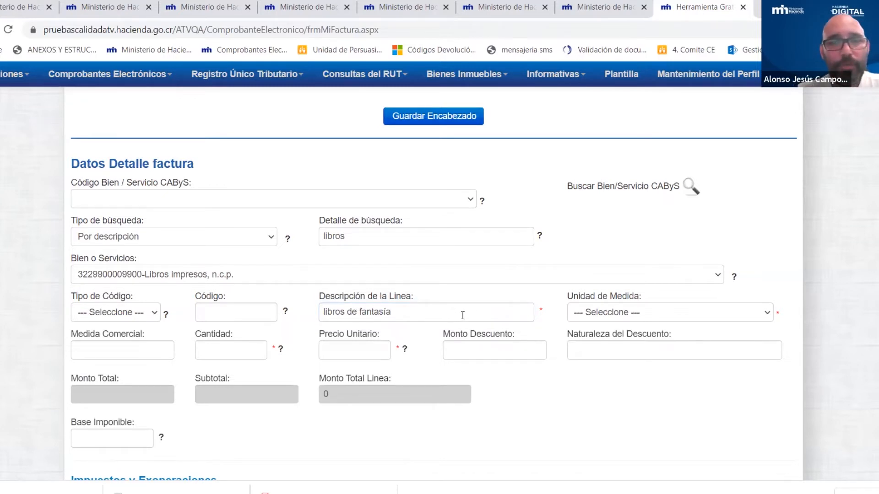
pyautogui.click(427, 310)
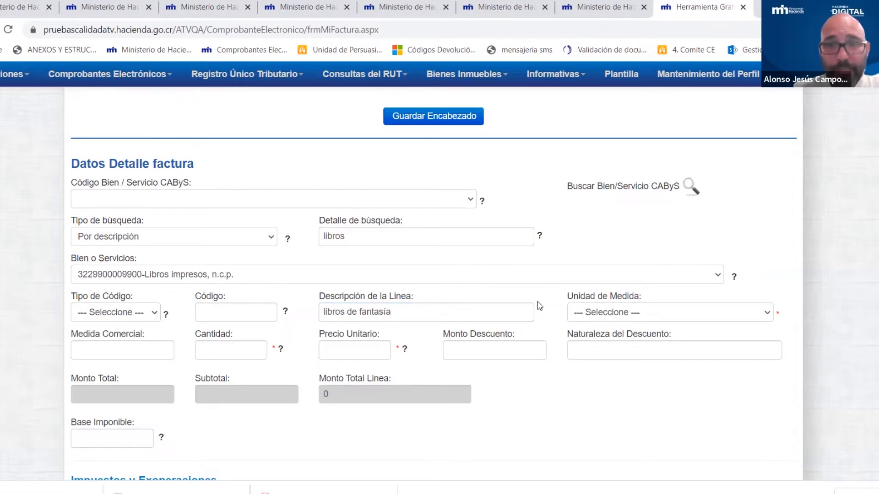
# - Set the line to quantity 1 of Unid-Unidad at a unit price of 1,000
pyautogui.click(647, 314)
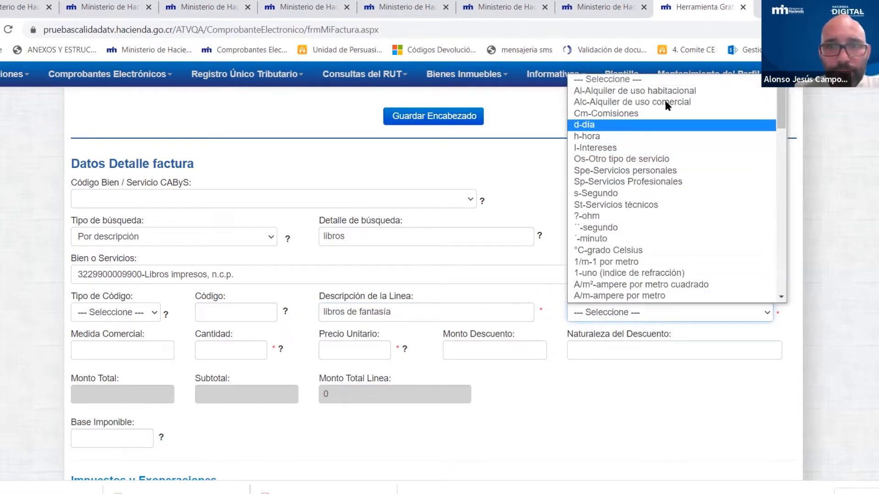
pyautogui.scroll(-20, 612, 160)
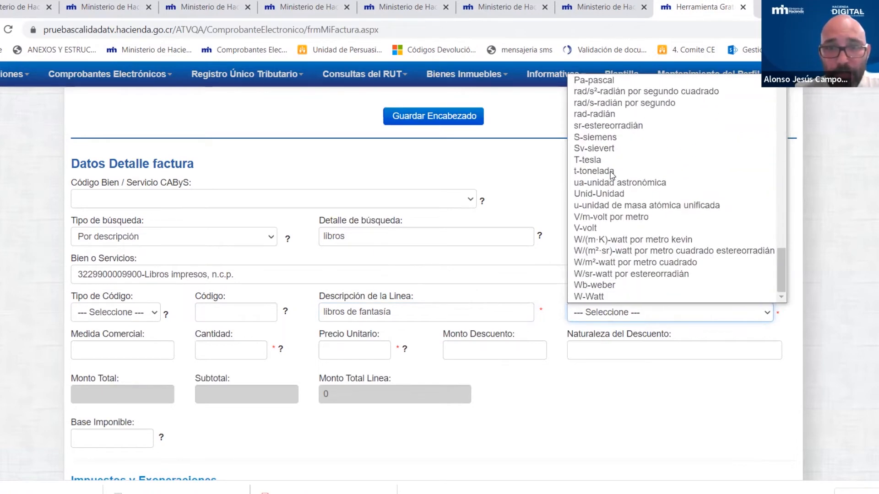
pyautogui.click(588, 194)
pyautogui.click(240, 351)
pyautogui.write('1')
pyautogui.click(359, 355)
pyautogui.write('1,000')
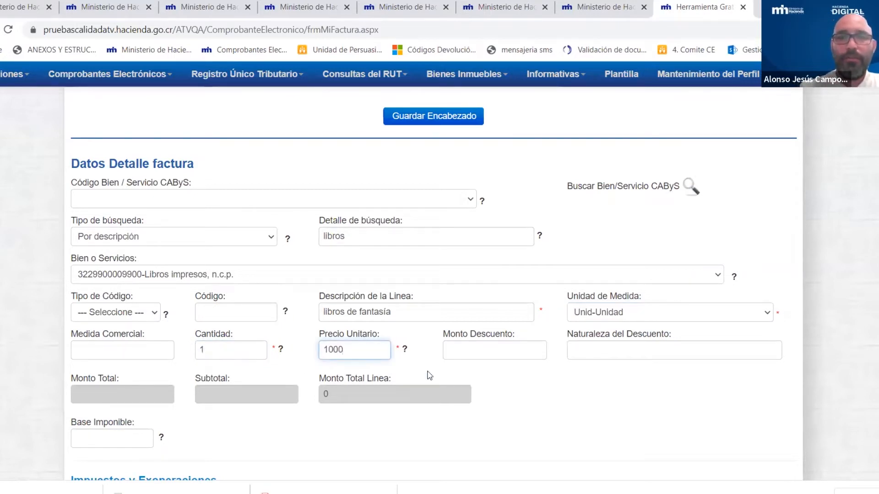
pyautogui.click(515, 388)
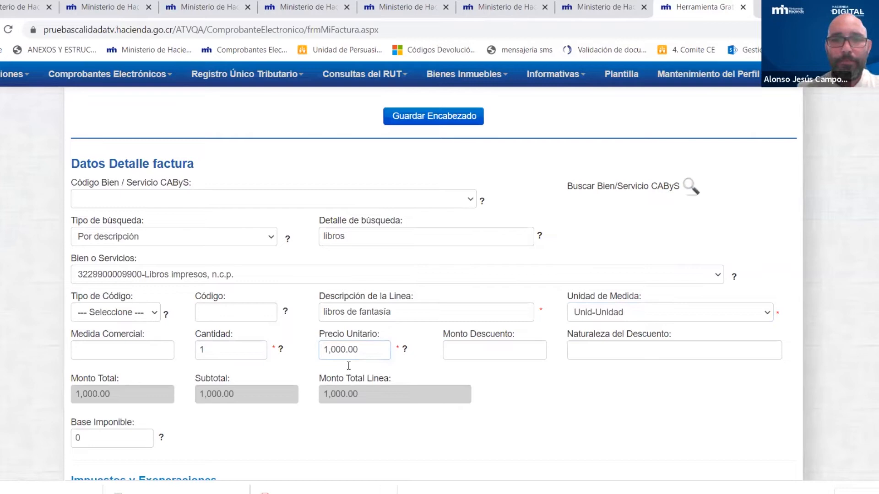
# - Enter a 500 discount amount so the line total recalculates to 500.00
pyautogui.scroll(-3, 509, 293)
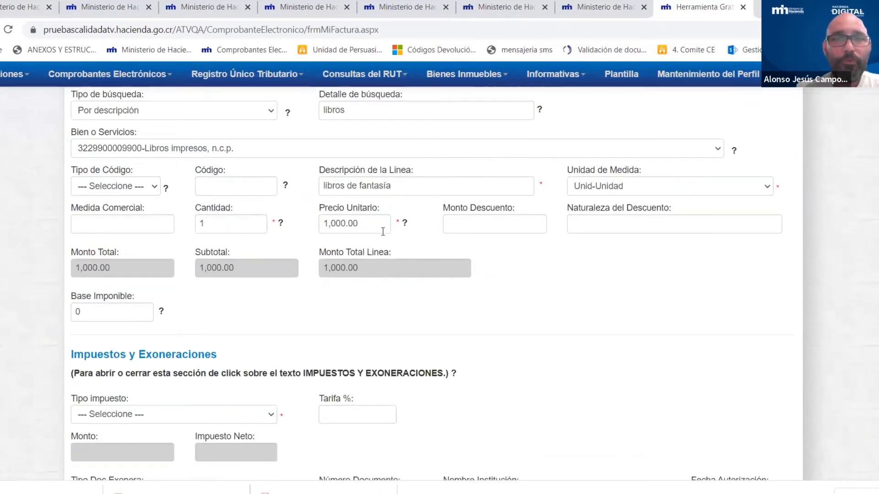
pyautogui.scroll(-1, 614, 274)
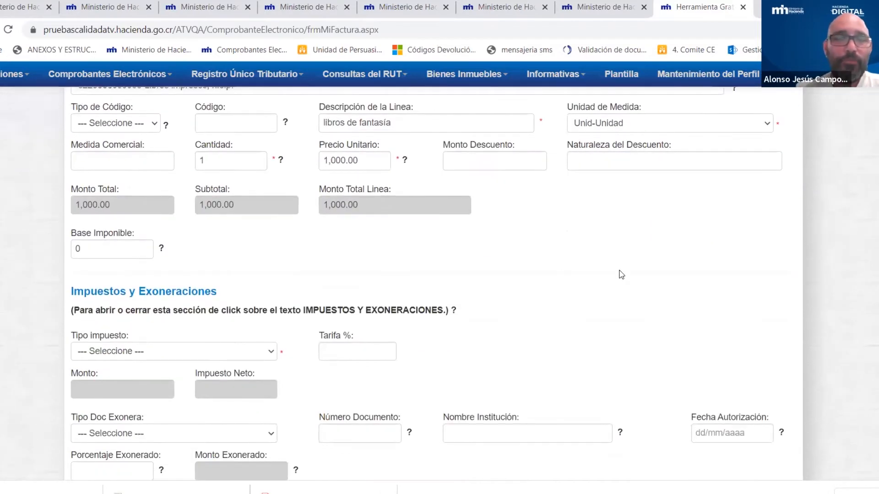
pyautogui.click(520, 162)
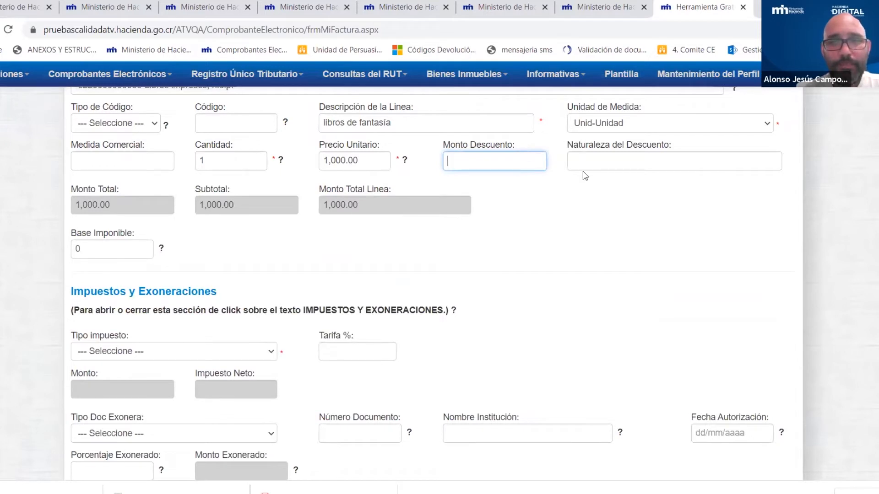
pyautogui.click(520, 158)
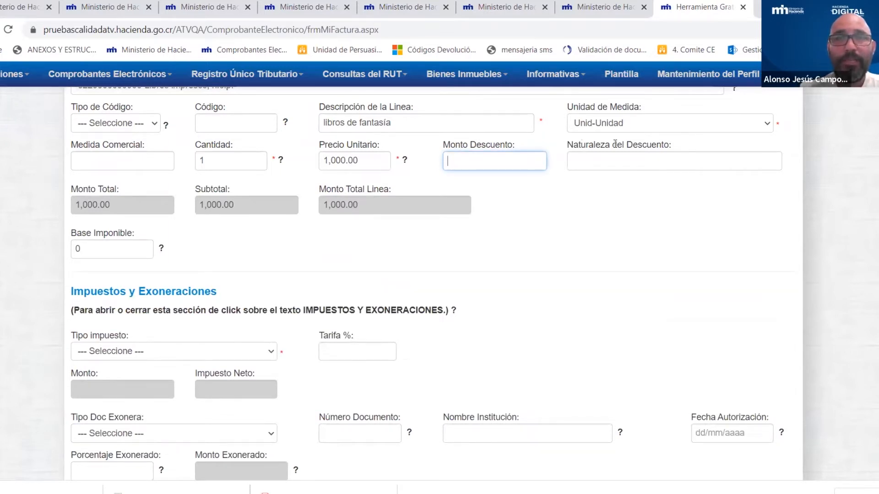
pyautogui.write('11')
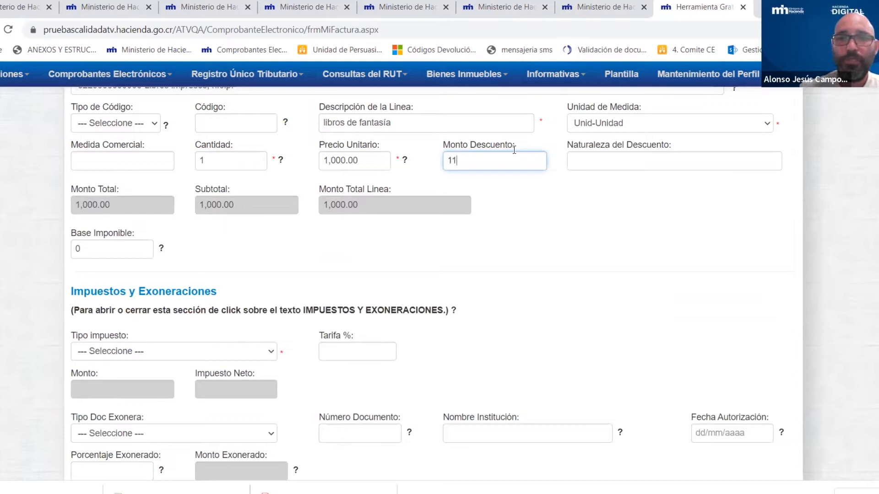
pyautogui.press('BackSpace')
pyautogui.press('BackSpace')
pyautogui.write('500')
pyautogui.click(541, 199)
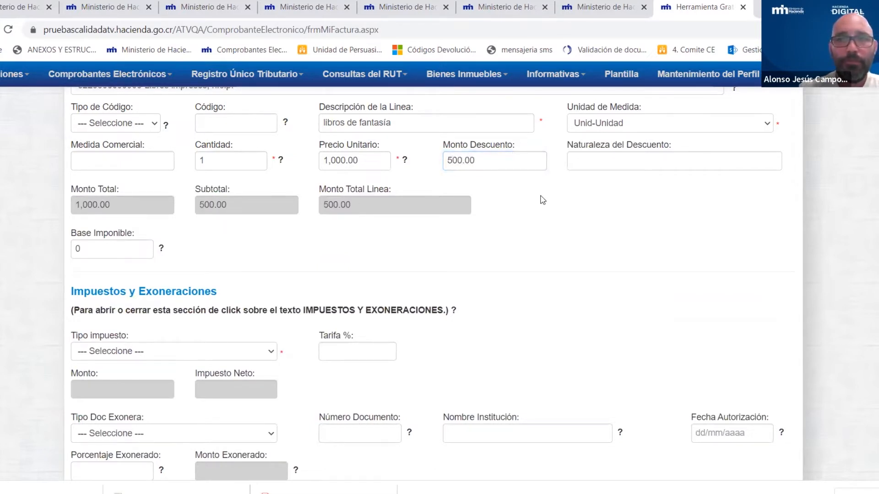
# - Point out the Naturaleza del Descuento field and look over the Impuestos y Exoneraciones section
pyautogui.click(620, 159)
pyautogui.moveTo(568, 144); pyautogui.dragTo(710, 144)
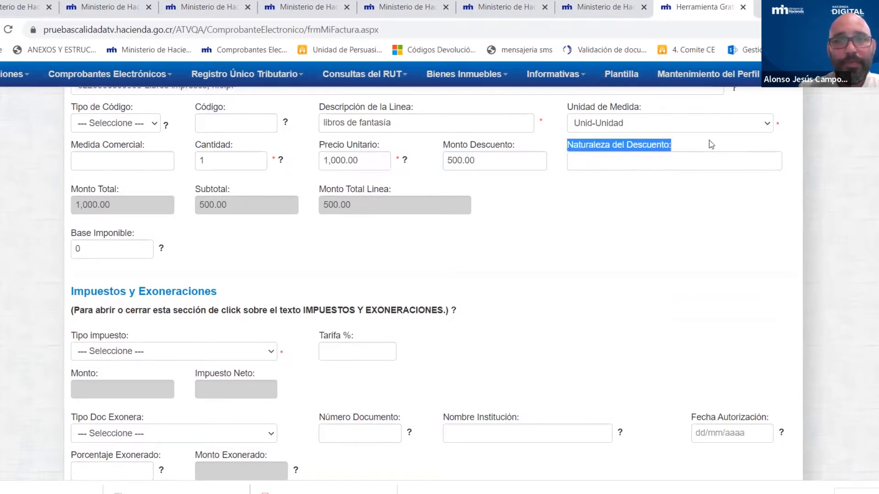
pyautogui.click(584, 222)
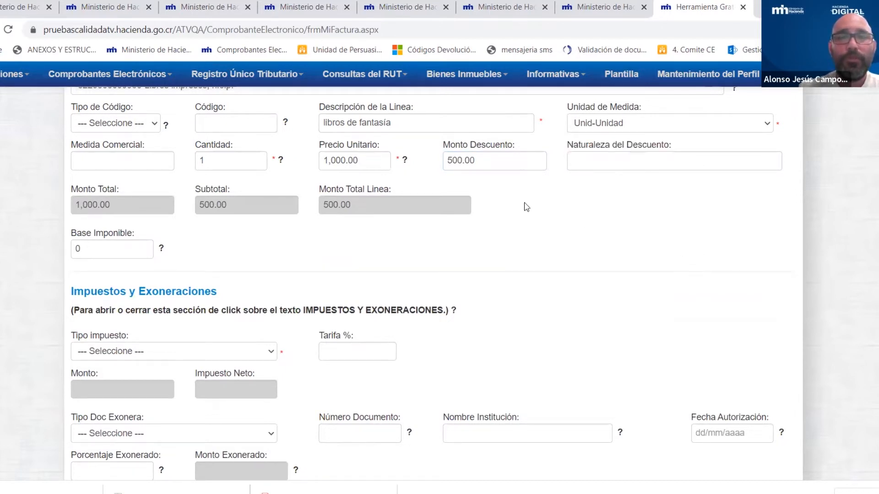
pyautogui.scroll(-1, 521, 243)
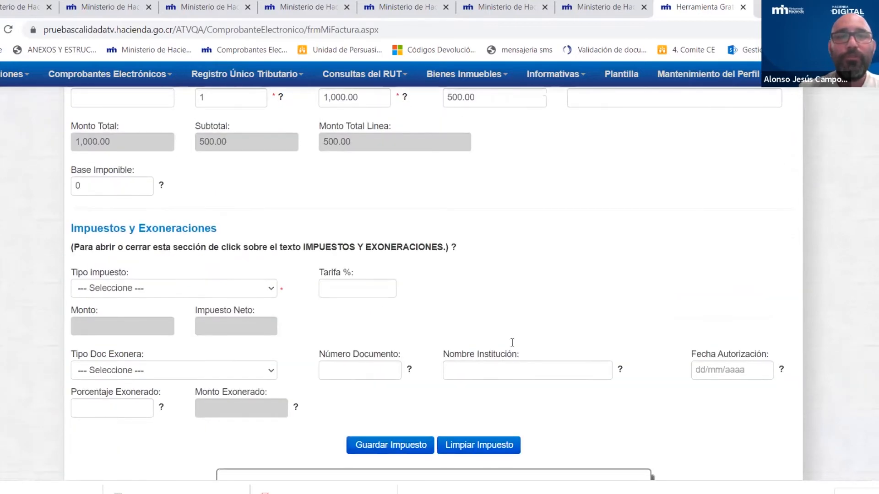
pyautogui.scroll(-2, 561, 266)
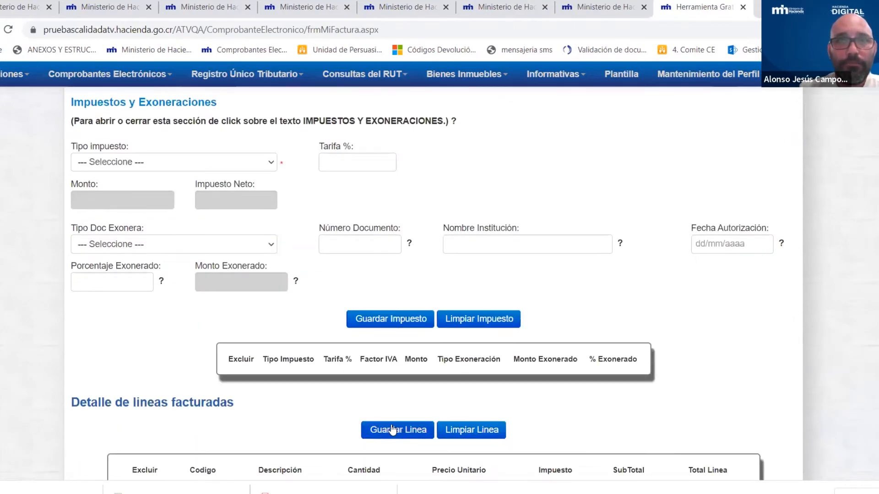
pyautogui.scroll(6, 680, 228)
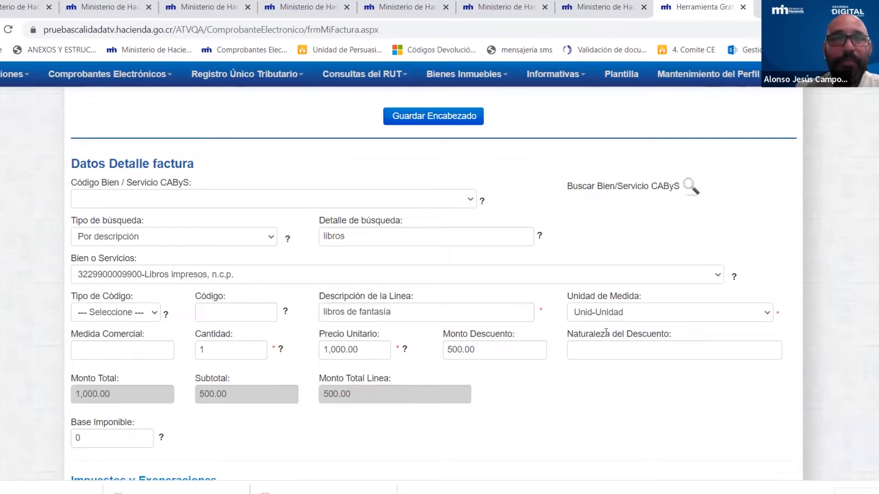
pyautogui.click(499, 350)
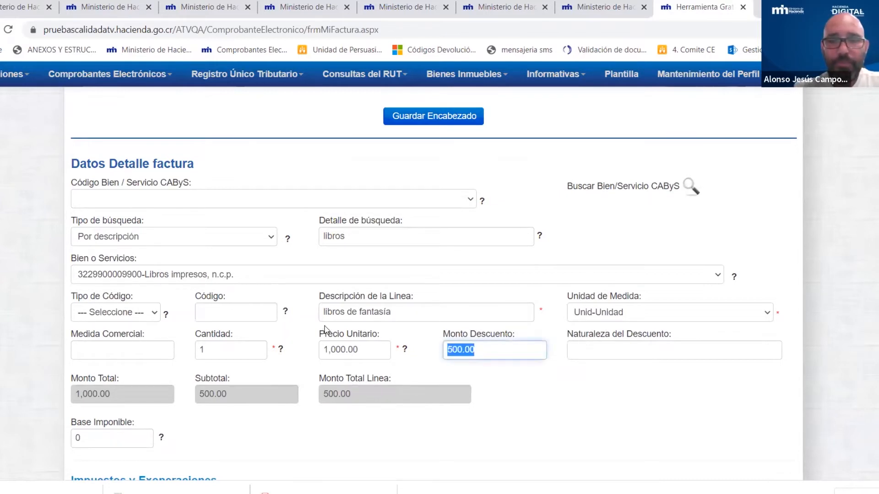
pyautogui.press('BackSpace')
pyautogui.click(562, 380)
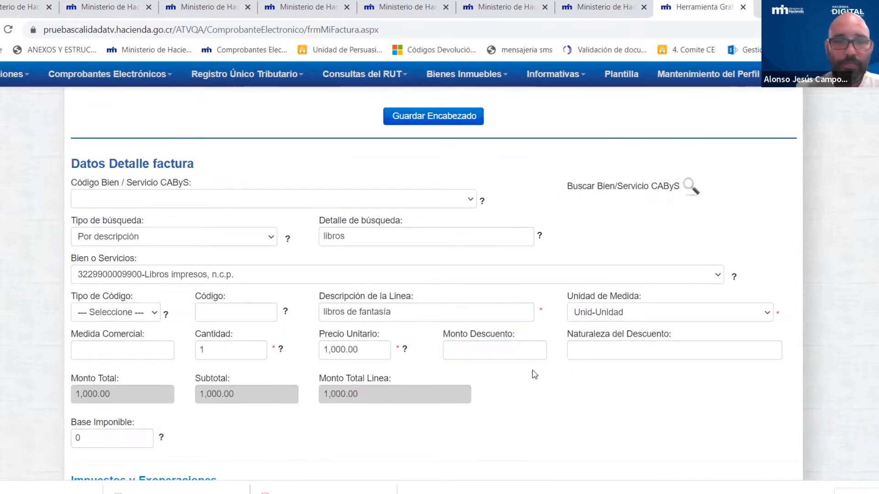
pyautogui.scroll(-3, 532, 373)
pyautogui.scroll(-3, 536, 374)
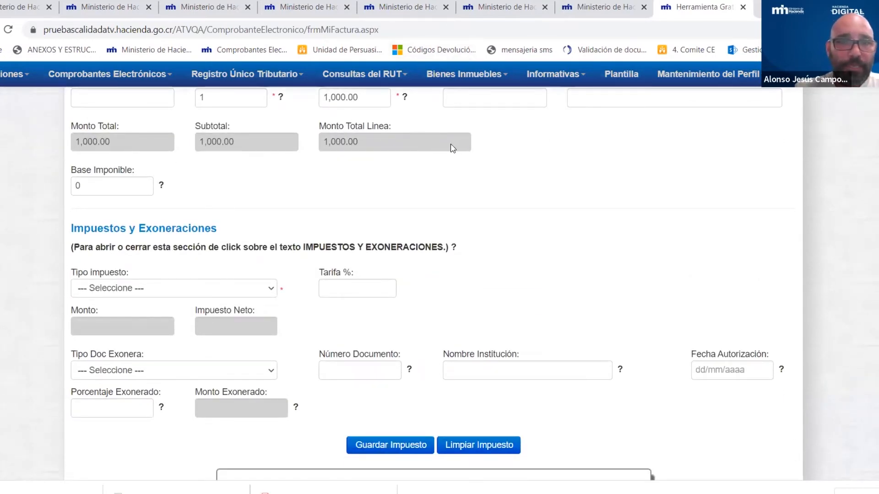
pyautogui.scroll(2, 531, 174)
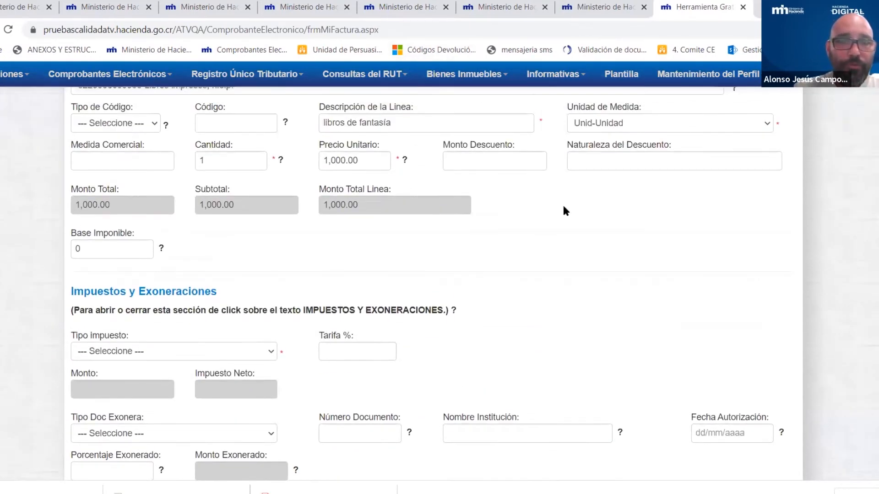
pyautogui.scroll(2, 566, 217)
pyautogui.scroll(-3, 566, 218)
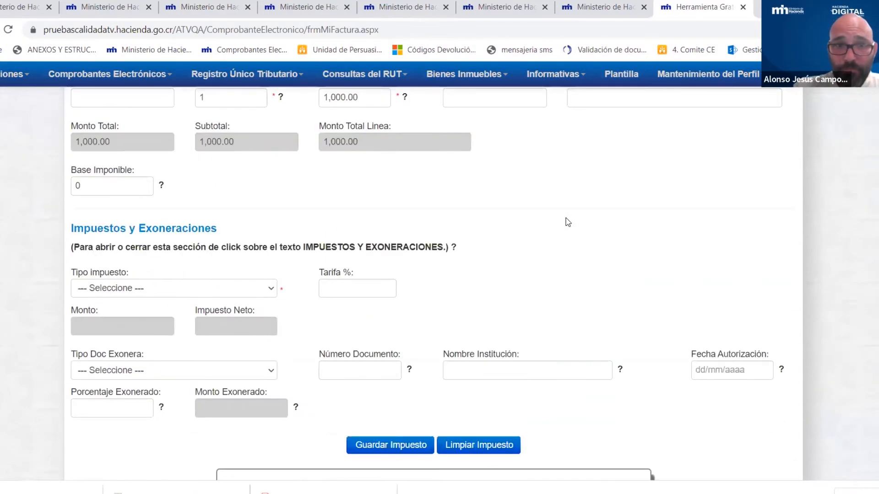
pyautogui.scroll(-3, 566, 218)
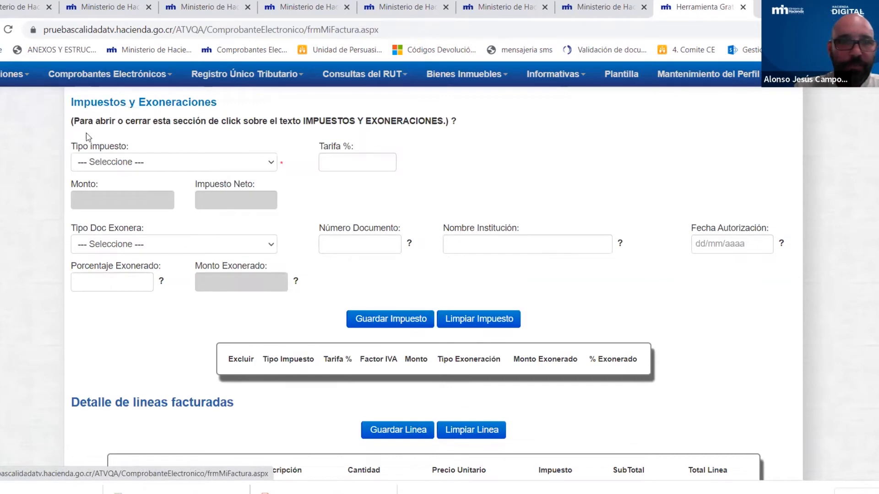
# - Choose Impuesto al Valor Agregado with Tarifa general 13%, giving a 130.00 tax amount
pyautogui.click(270, 164)
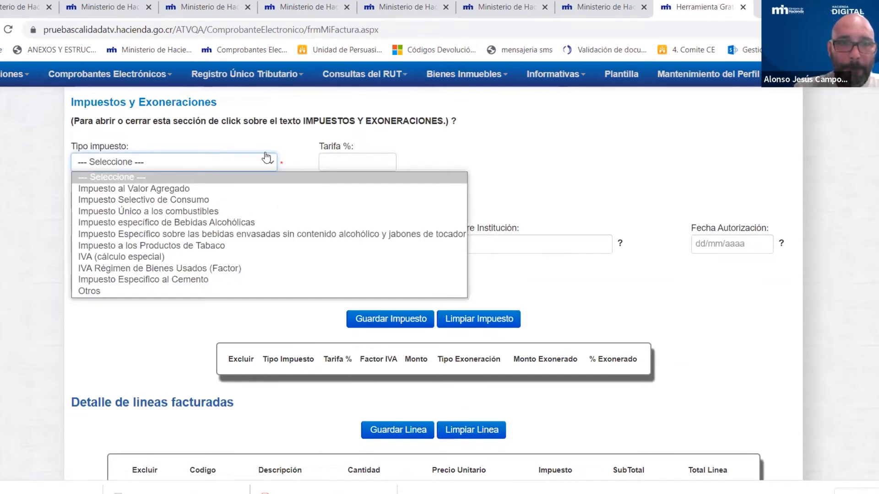
pyautogui.click(143, 189)
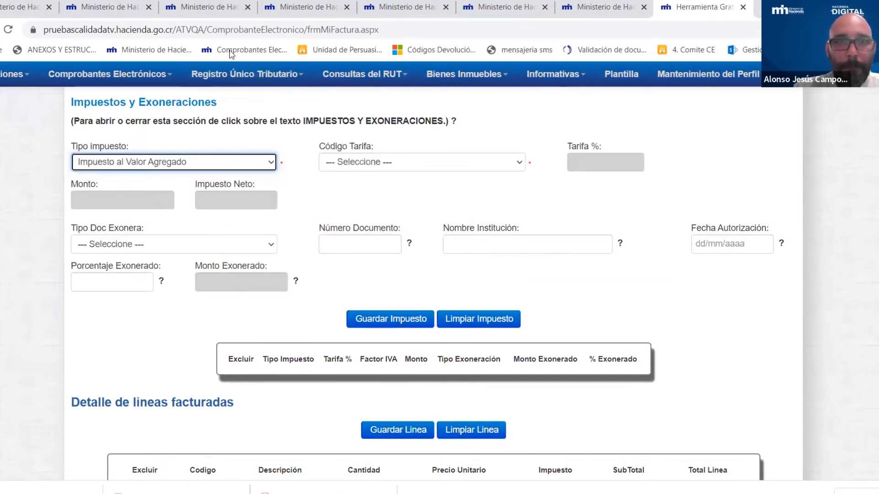
pyautogui.click(519, 165)
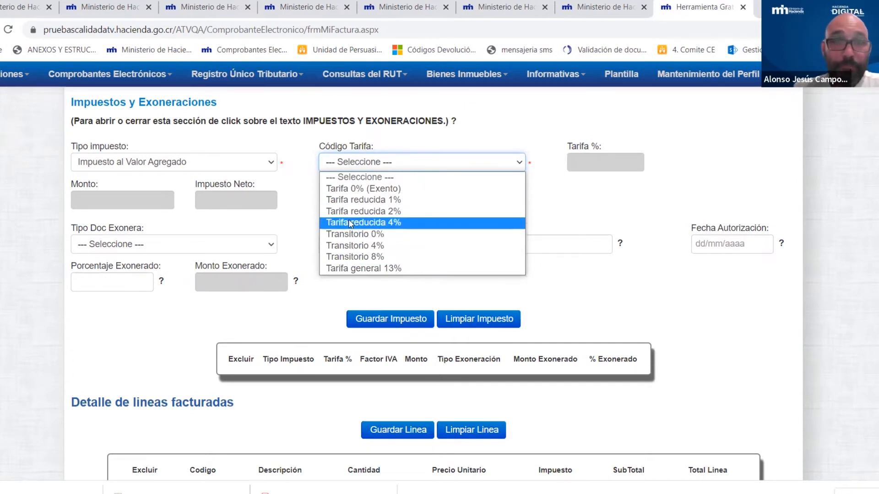
pyautogui.click(342, 270)
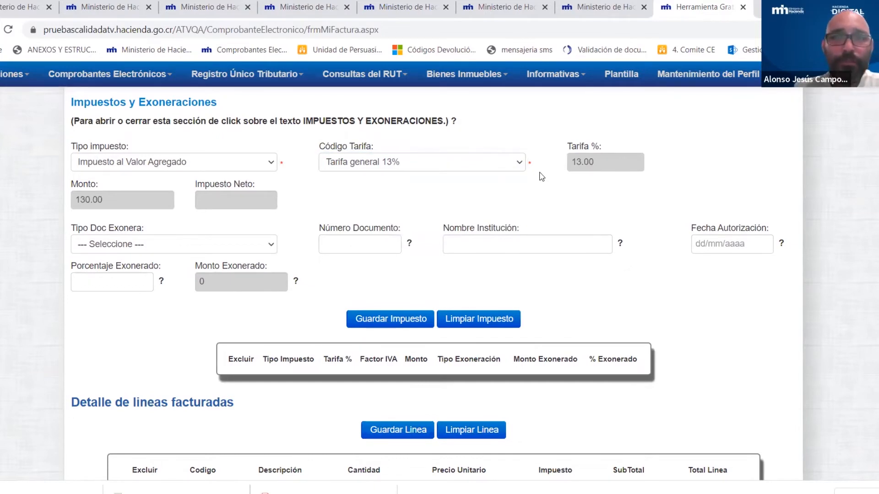
pyautogui.scroll(4, 541, 190)
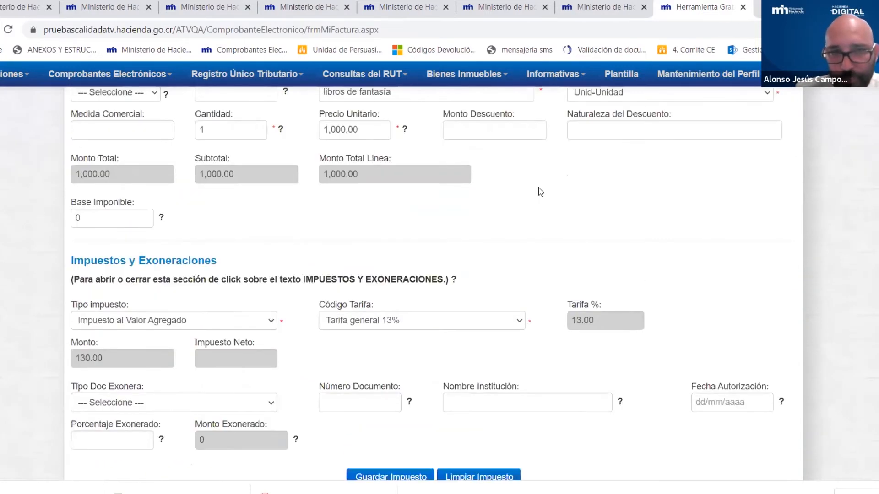
pyautogui.scroll(-3, 540, 190)
pyautogui.scroll(-1, 539, 186)
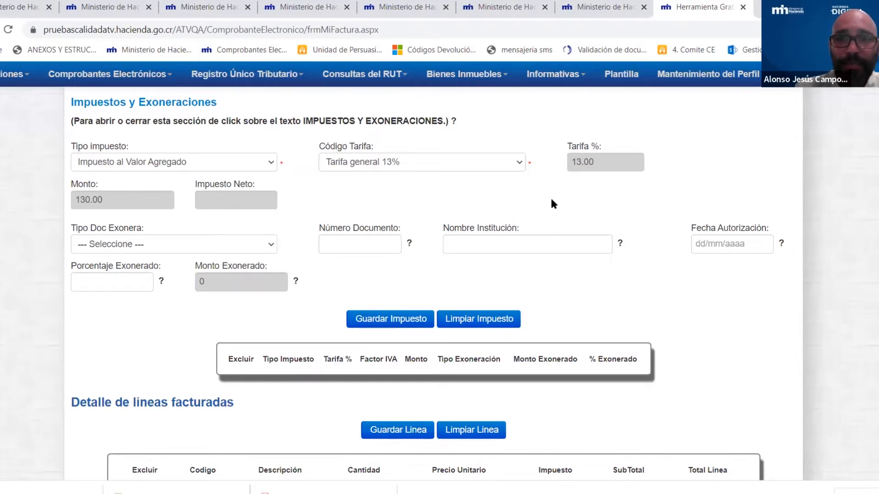
# - Leave the exemption document type empty and save the 13% VAT entry of 130.00
pyautogui.moveTo(72, 228); pyautogui.dragTo(654, 282)
pyautogui.click(655, 283)
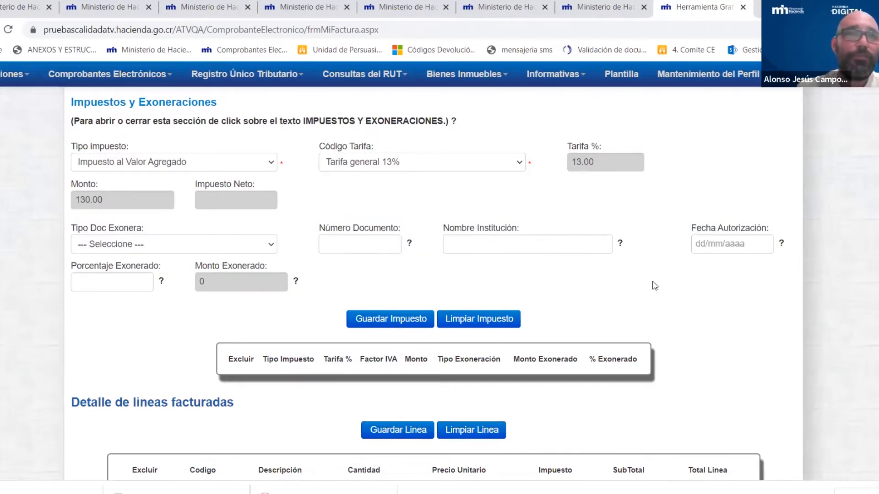
pyautogui.click(125, 247)
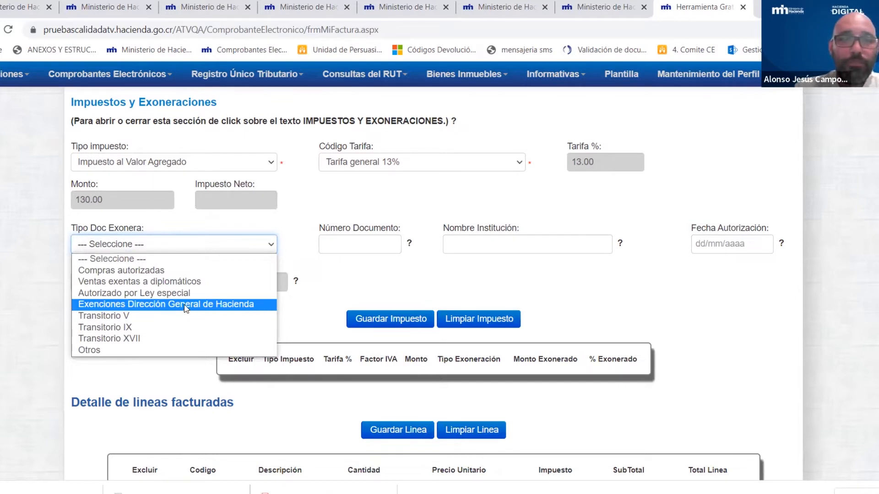
pyautogui.click(305, 304)
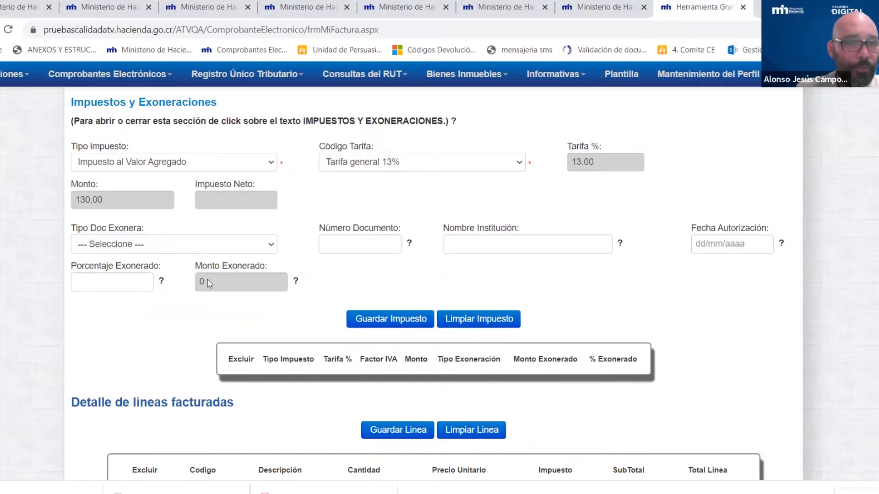
pyautogui.click(397, 326)
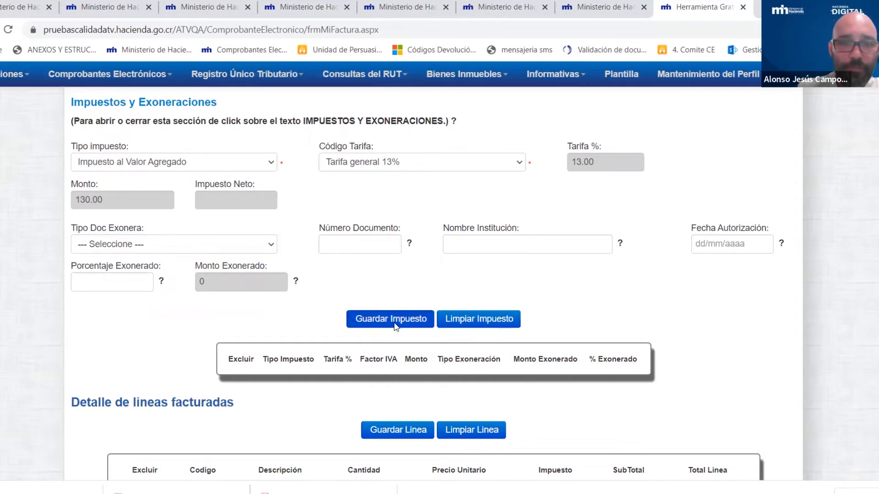
pyautogui.click(427, 306)
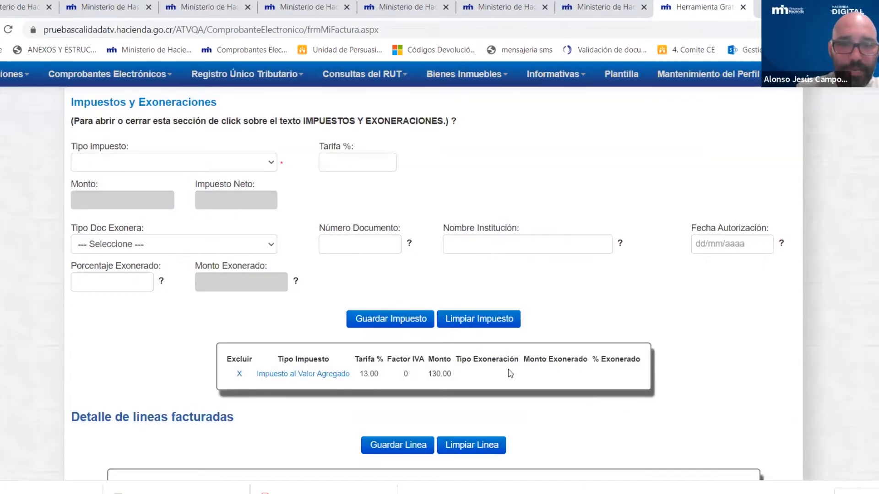
pyautogui.scroll(-4, 517, 361)
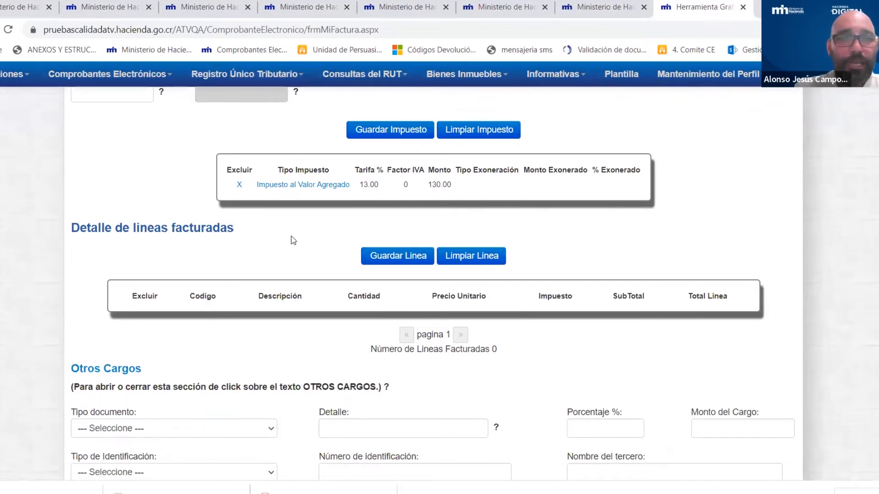
# - Save the 'libros de fantasia' line totalling 1,130.00 and accept the confirmation
pyautogui.click(398, 259)
pyautogui.click(423, 296)
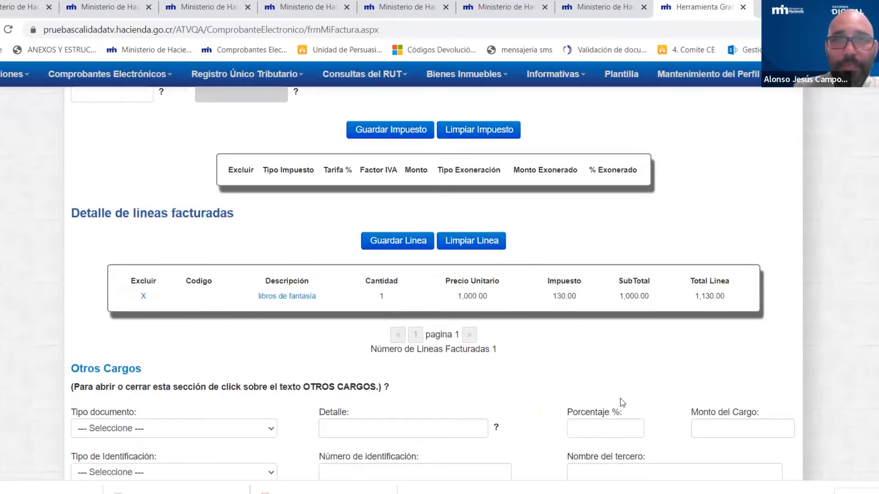
pyautogui.scroll(-1, 551, 324)
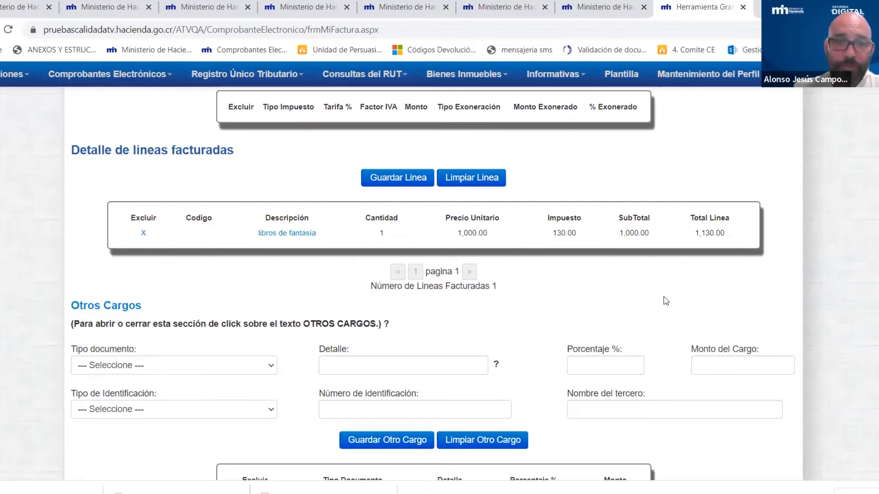
pyautogui.scroll(-1, 686, 307)
pyautogui.scroll(-3, 681, 309)
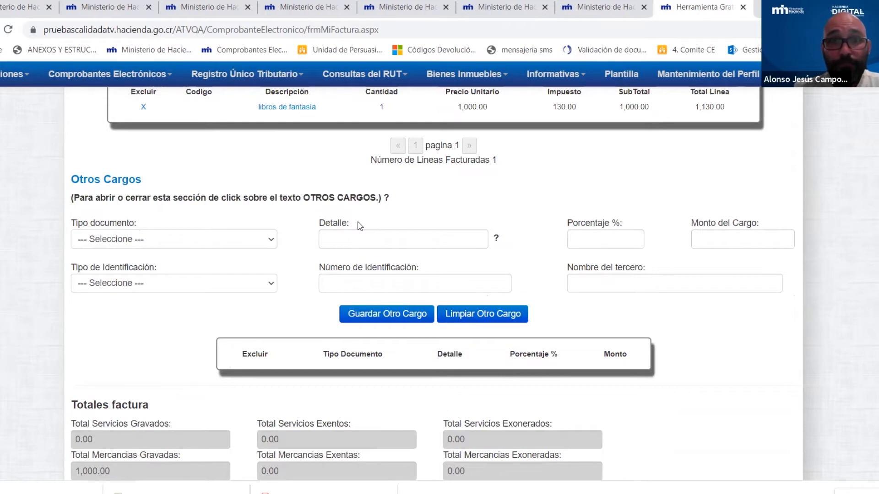
pyautogui.click(270, 244)
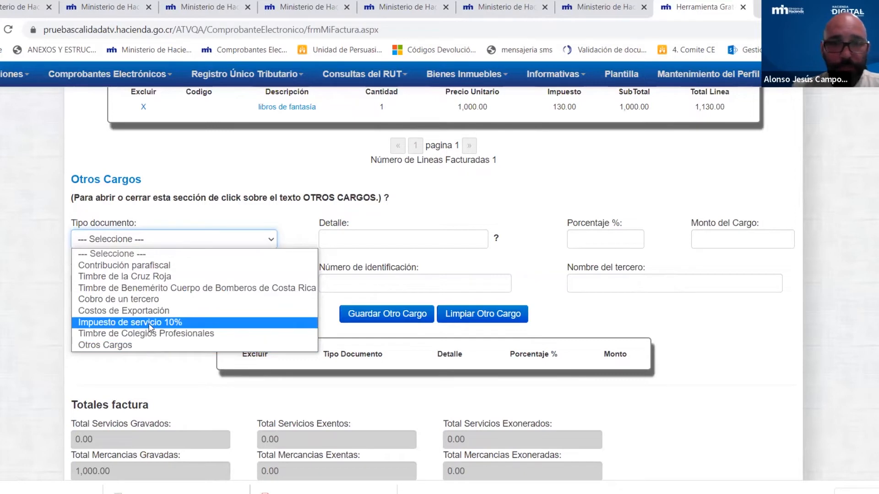
pyautogui.click(540, 253)
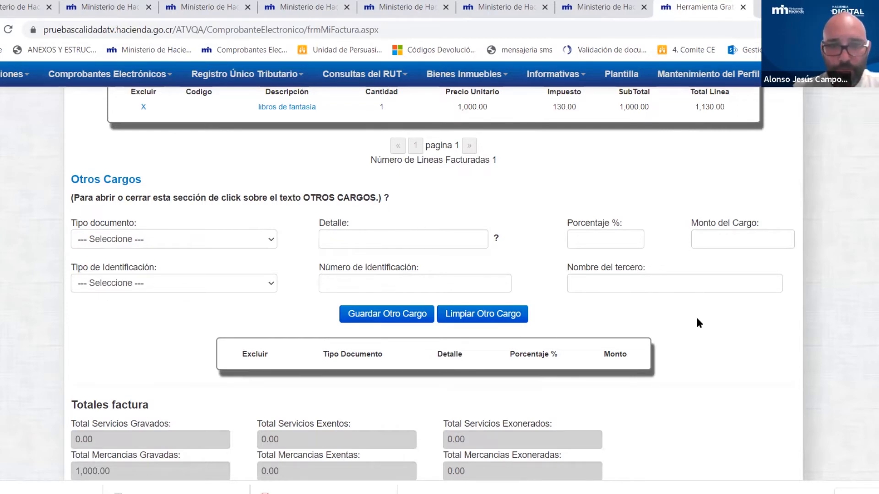
pyautogui.scroll(-5, 697, 319)
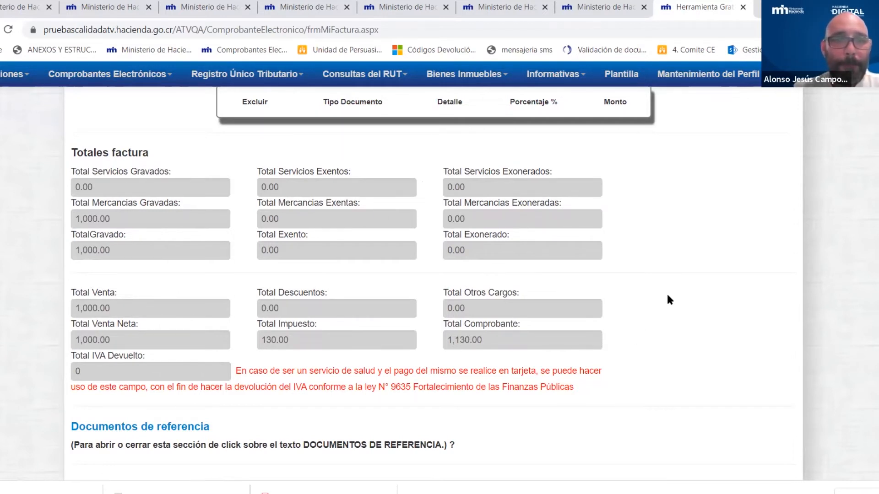
pyautogui.scroll(-2, 669, 301)
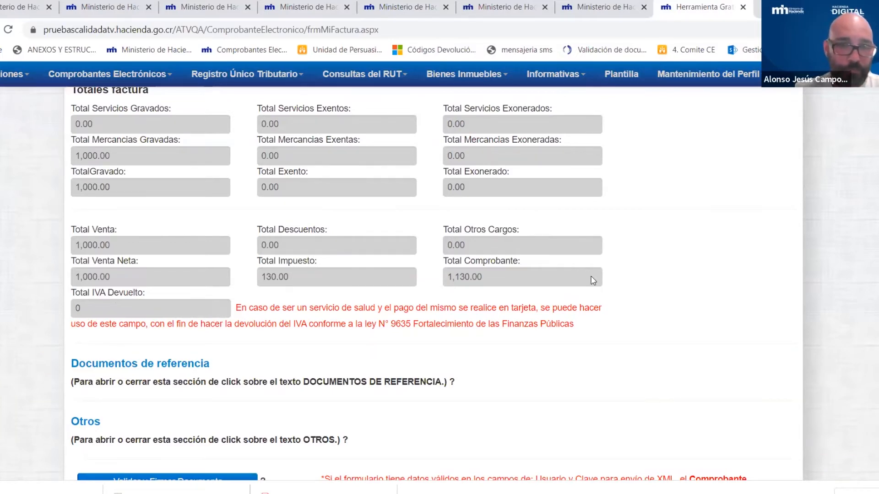
pyautogui.scroll(-3, 591, 276)
pyautogui.scroll(-2, 572, 256)
pyautogui.scroll(2, 275, 193)
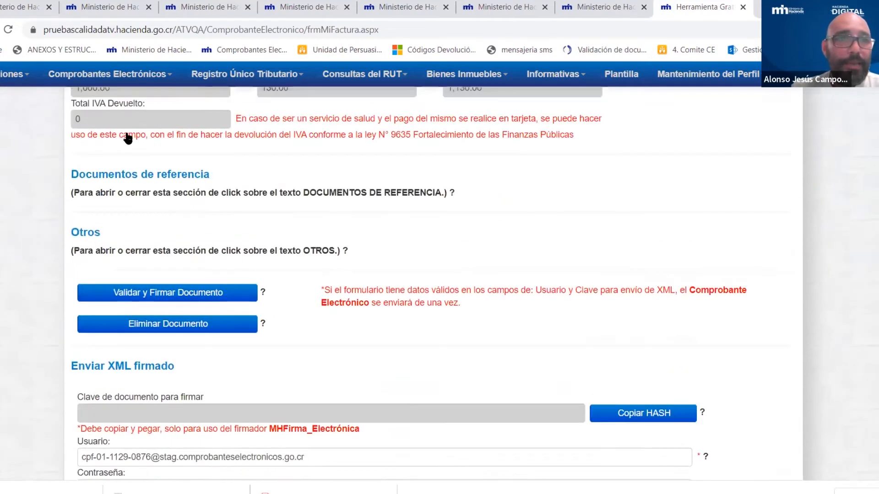
pyautogui.click(121, 179)
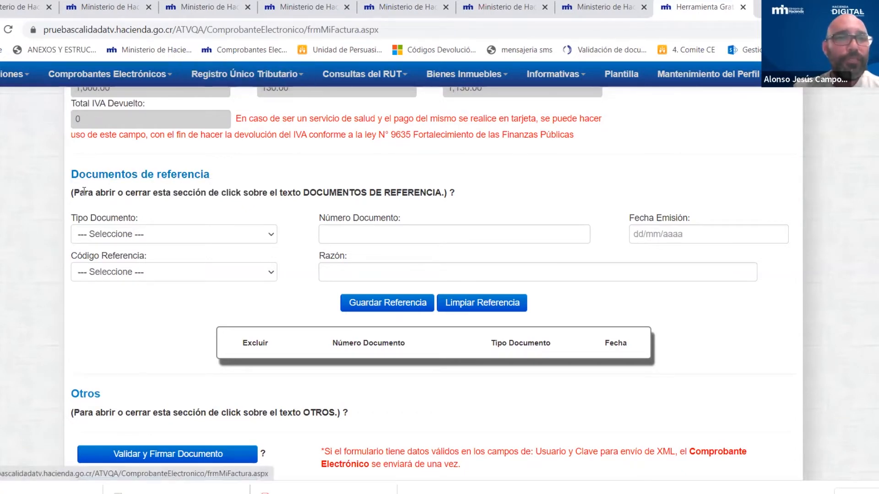
pyautogui.click(248, 236)
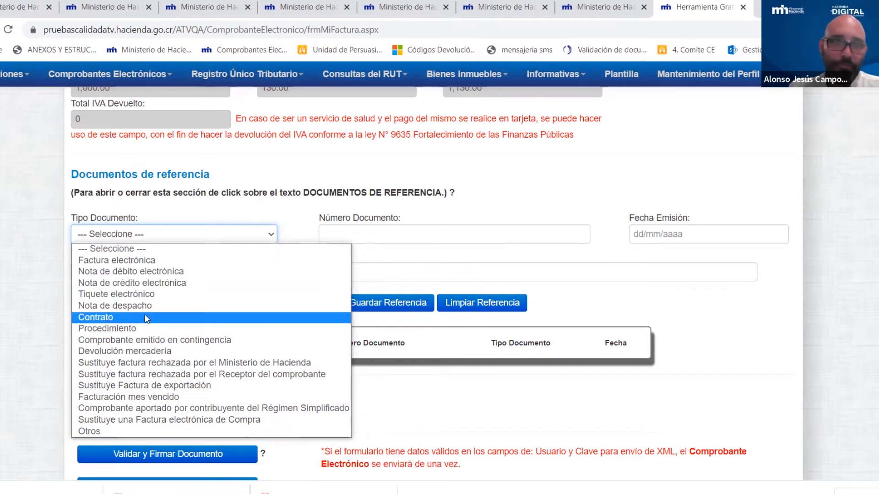
pyautogui.click(288, 210)
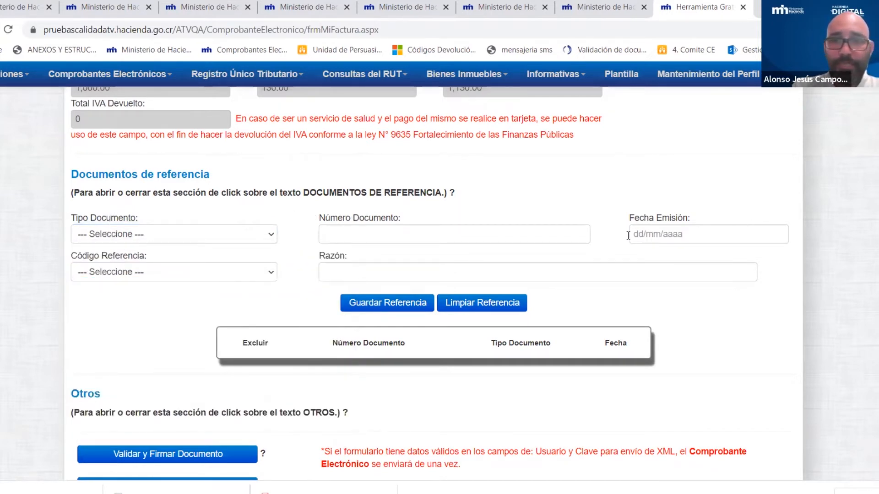
pyautogui.click(178, 273)
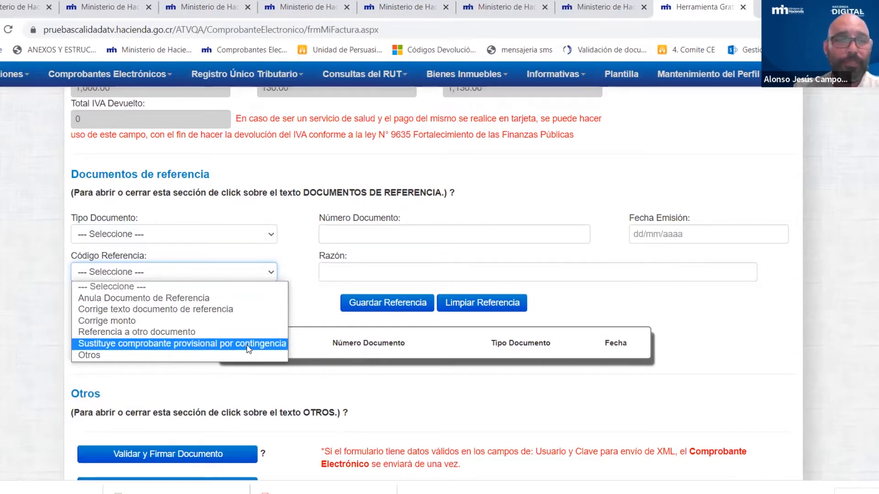
pyautogui.click(336, 306)
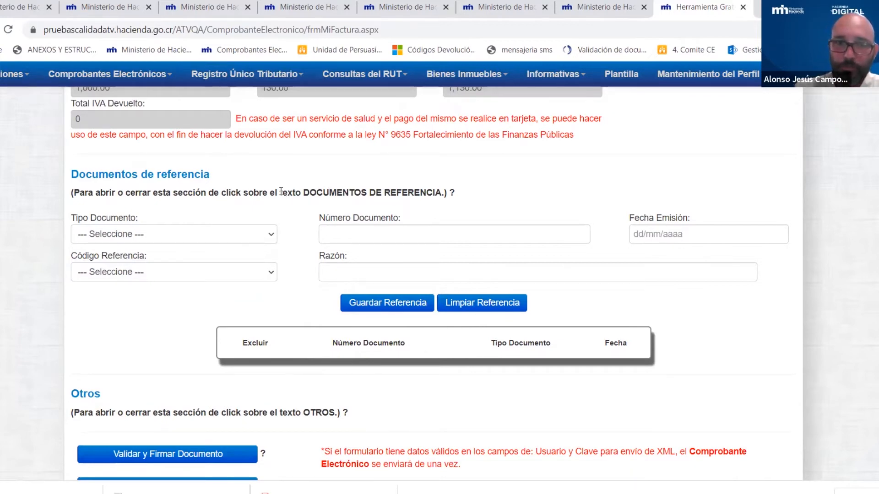
pyautogui.scroll(-3, 400, 172)
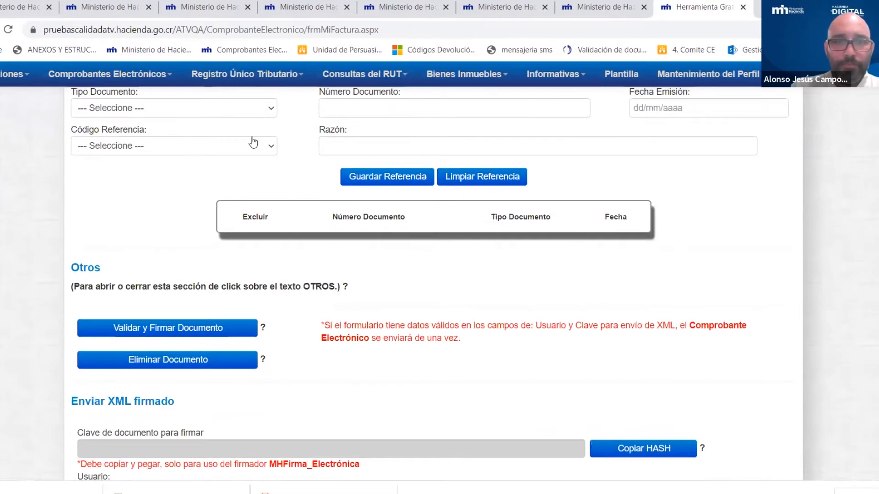
pyautogui.scroll(2, 676, 202)
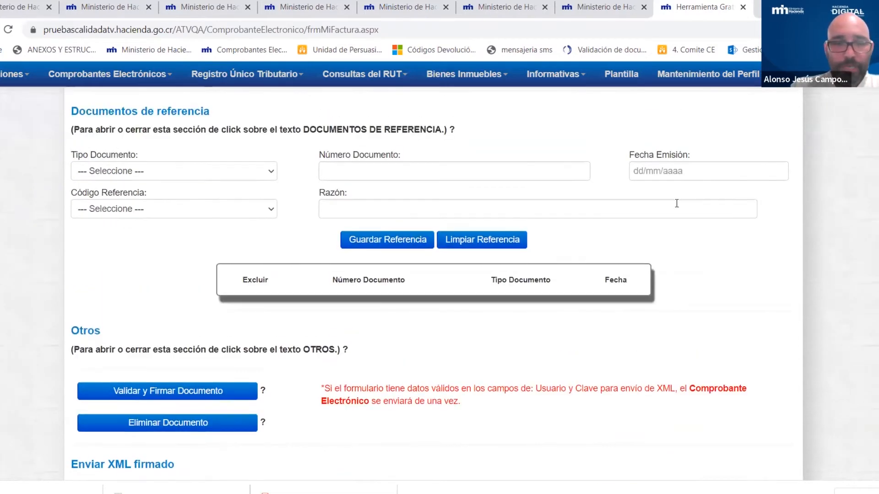
pyautogui.scroll(-3, 650, 191)
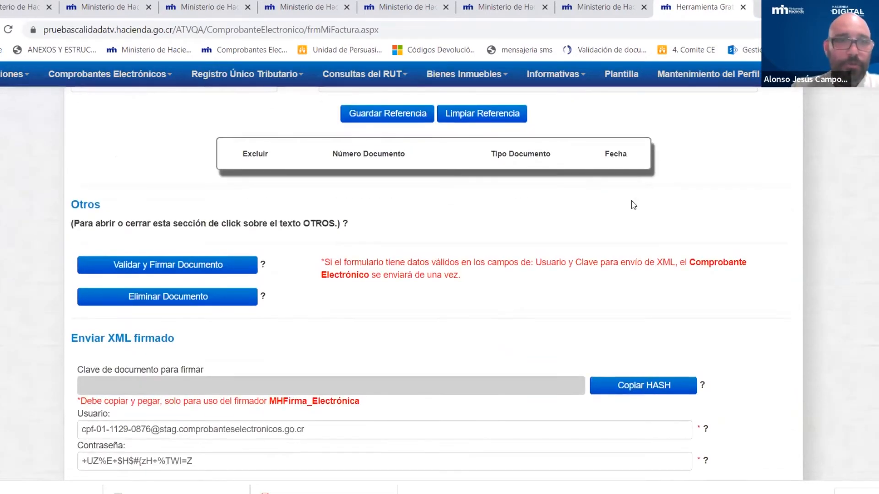
pyautogui.click(78, 206)
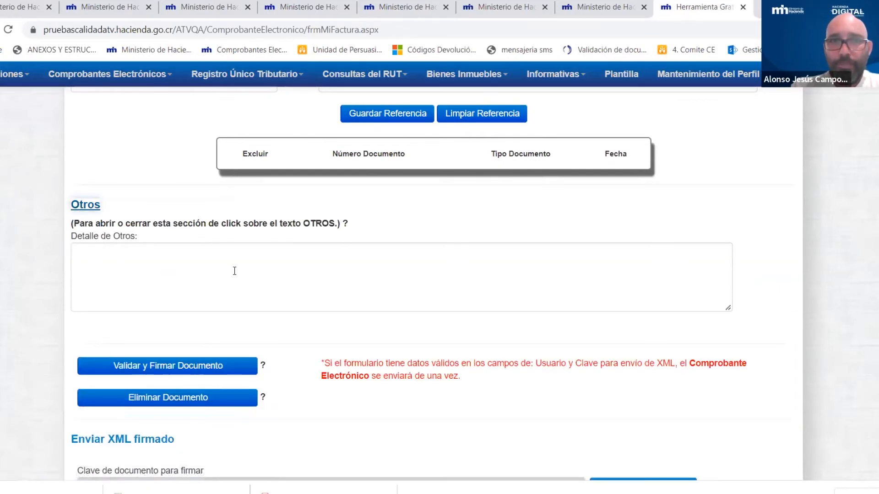
pyautogui.click(194, 261)
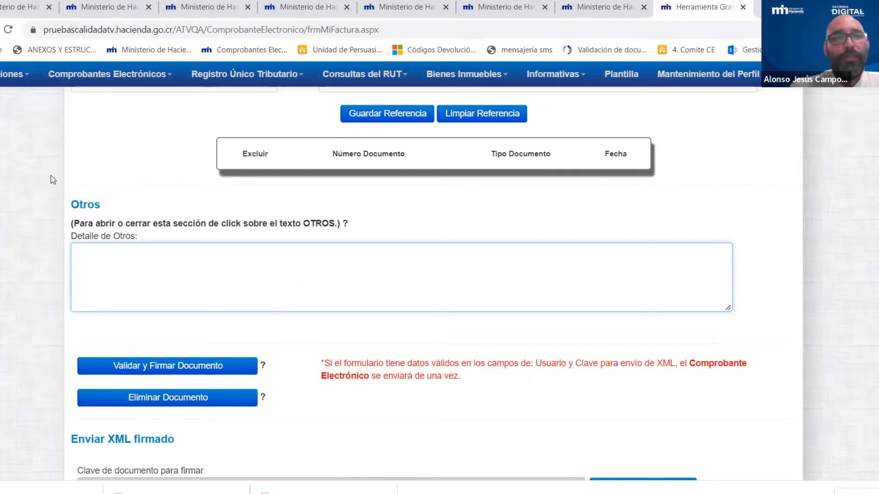
pyautogui.click(87, 206)
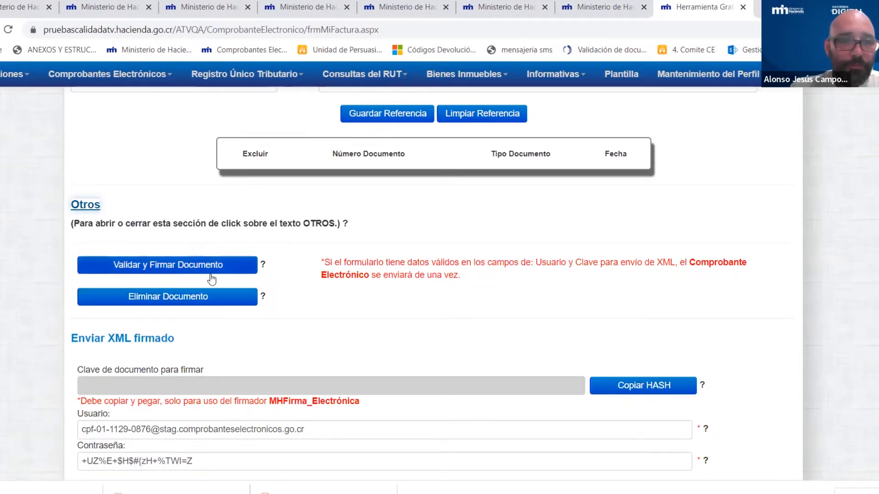
# - Request Validar y Firmar Documento for the 1,130.00 electronic invoice from the Comprobantes Electrónicos menu
pyautogui.scroll(-1, 545, 262)
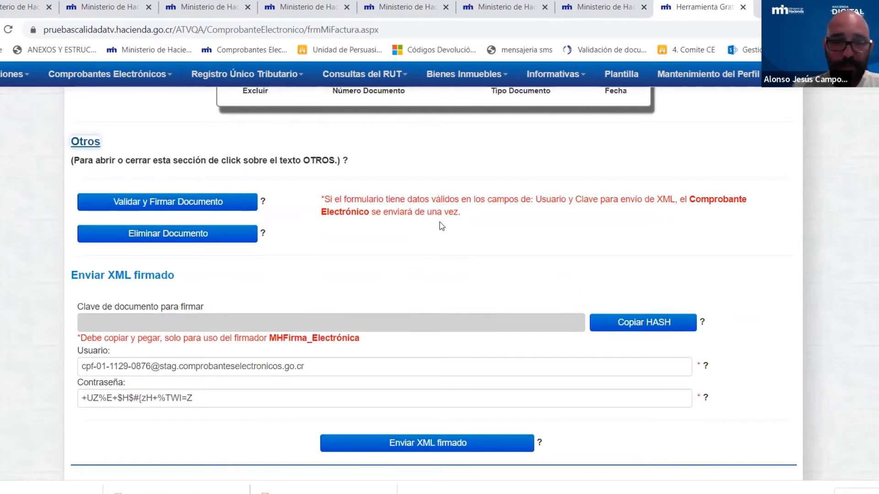
pyautogui.moveTo(163, 76)
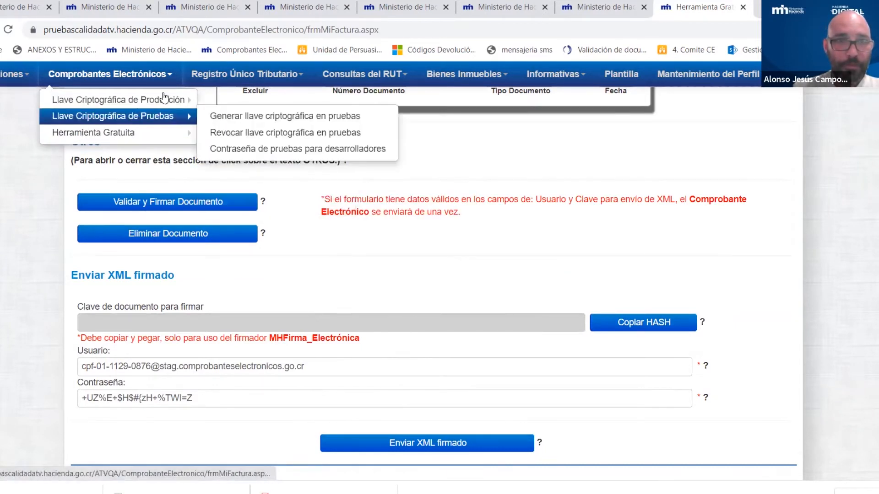
pyautogui.moveTo(183, 100)
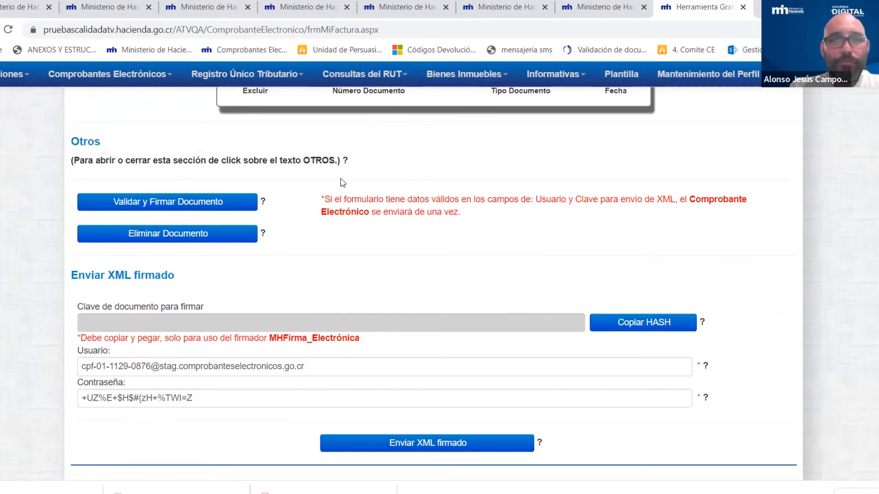
pyautogui.click(202, 204)
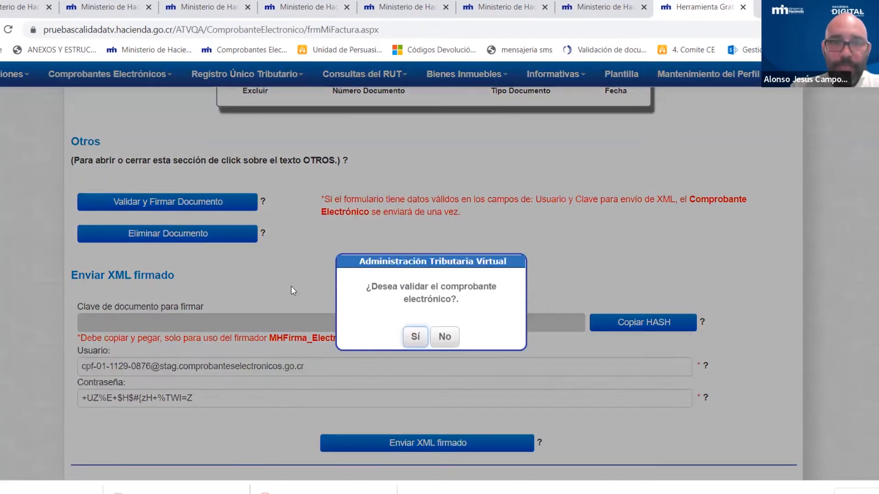
# - Confirm with Sí so the invoice is signed, received and validated successfully
pyautogui.click(415, 346)
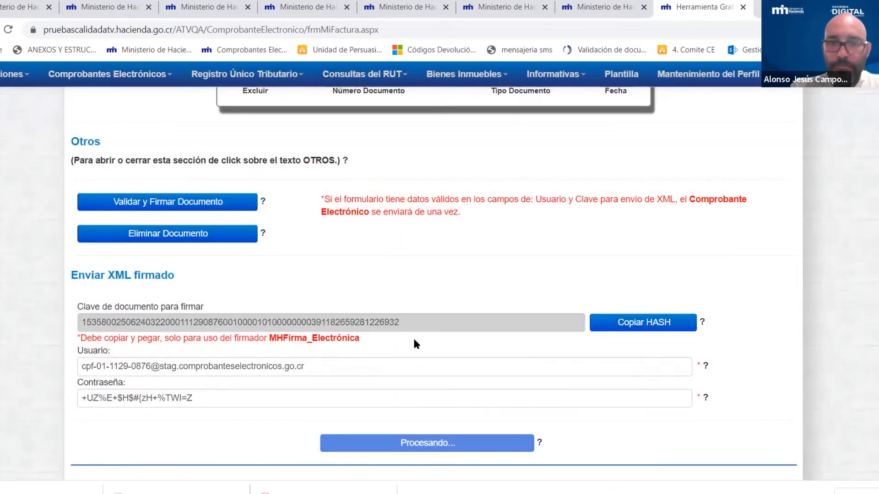
pyautogui.scroll(3, 724, 316)
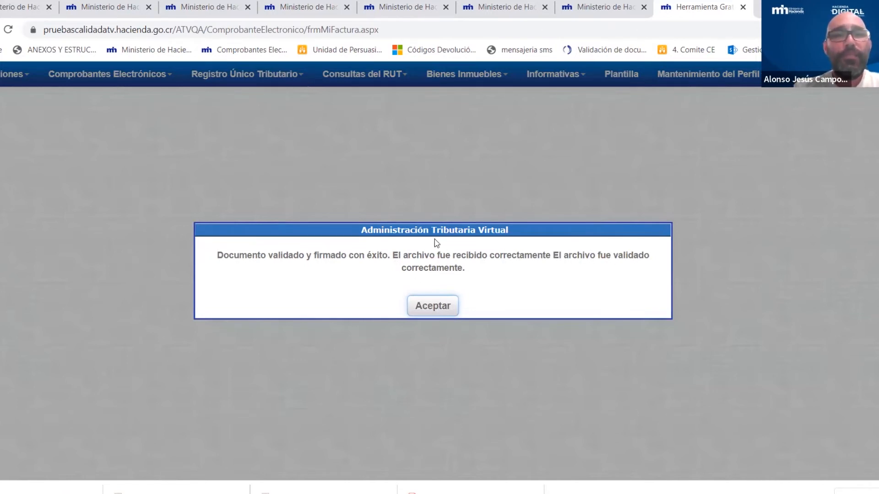
# - Dismiss the success message and review the invoice PDF's 'libros de fantasia' line and 1,130.00 total
pyautogui.click(423, 308)
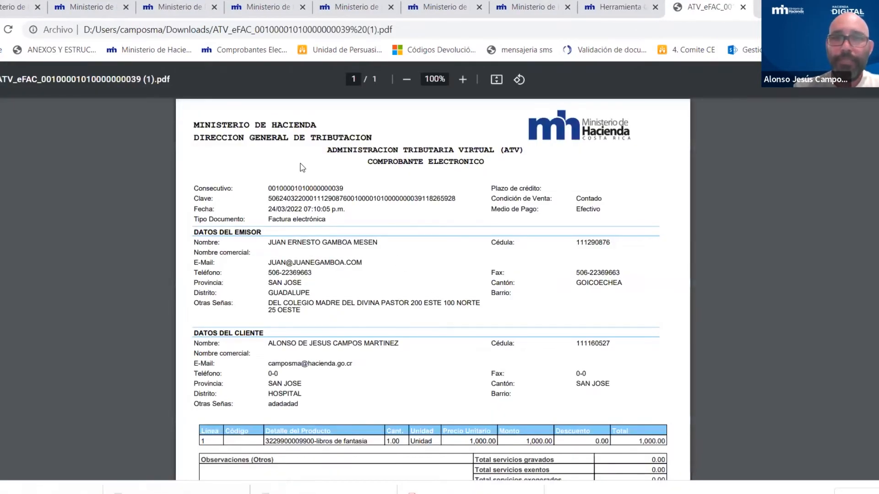
pyautogui.scroll(-1, 599, 188)
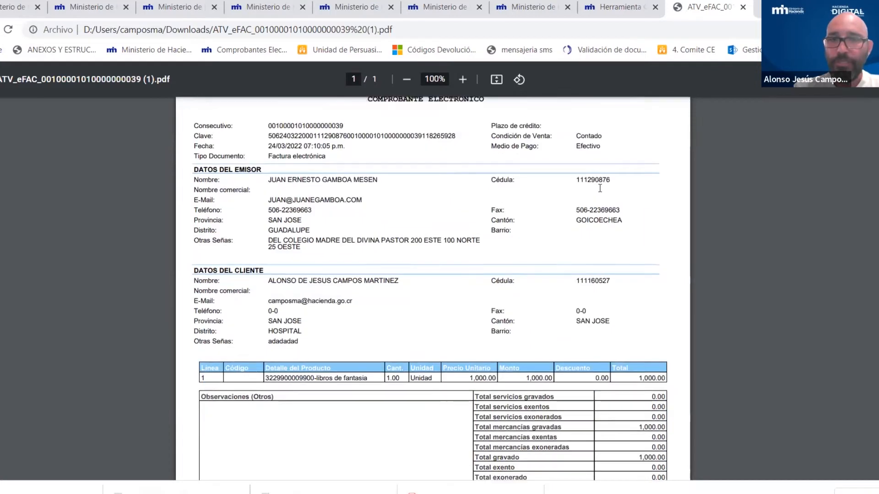
pyautogui.scroll(-2, 599, 189)
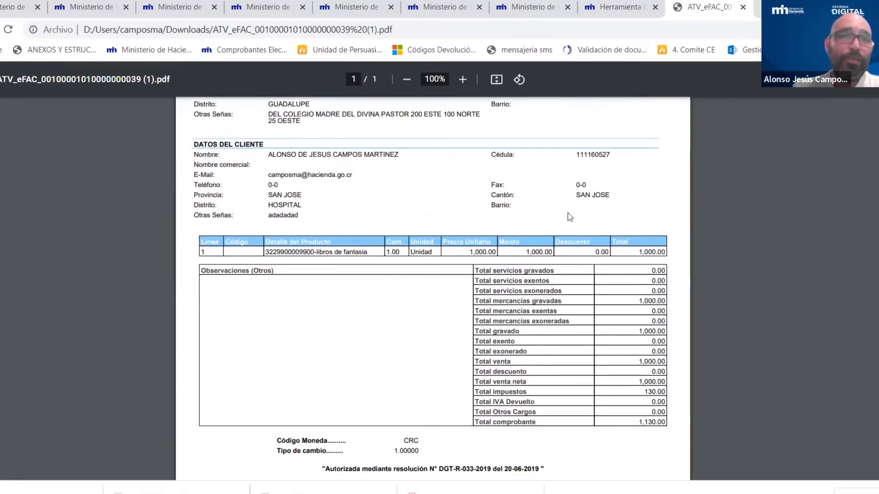
pyautogui.scroll(1, 563, 221)
pyautogui.scroll(1, 558, 206)
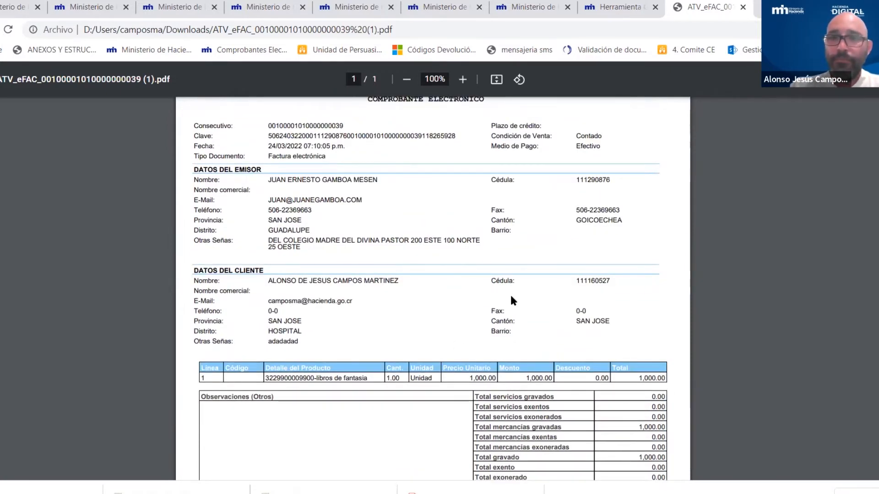
pyautogui.scroll(1, 509, 293)
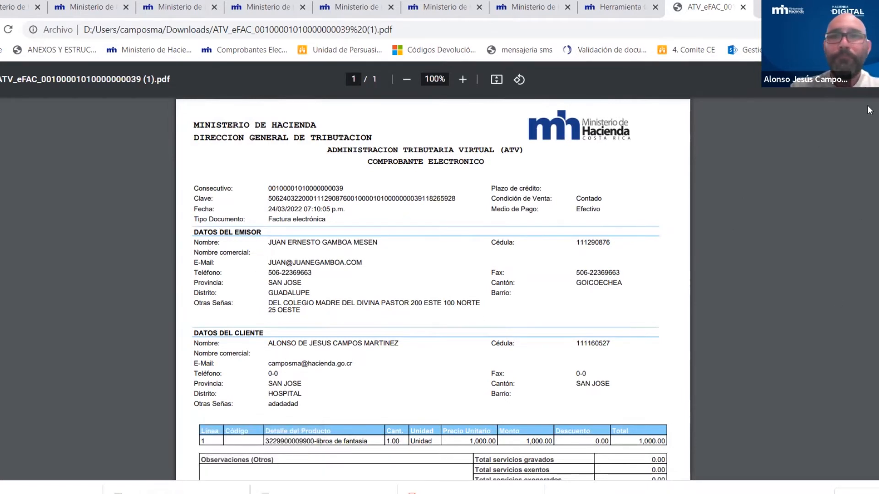
# - Check the login details in Word, then restore Chrome smaller on the hacienda.go.cr information page
pyautogui.hotkey('alt', 'Tab')
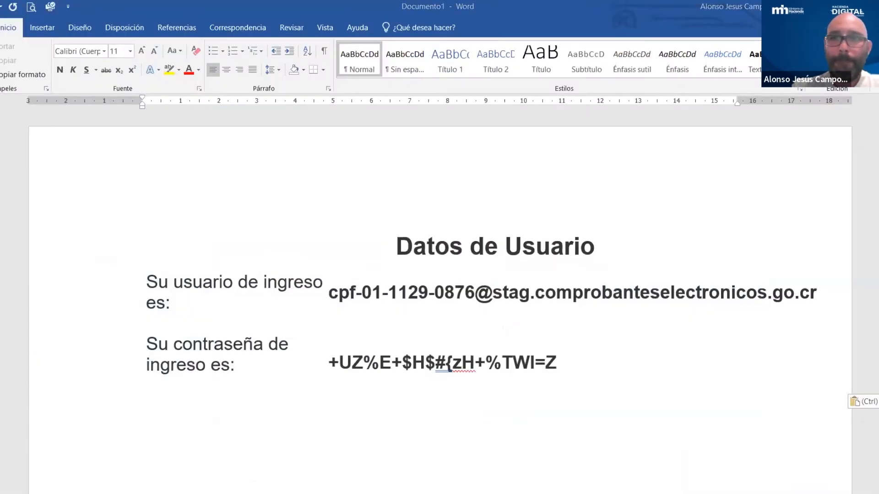
pyautogui.hotkey('alt', 'Tab')
pyautogui.click(877, 6)
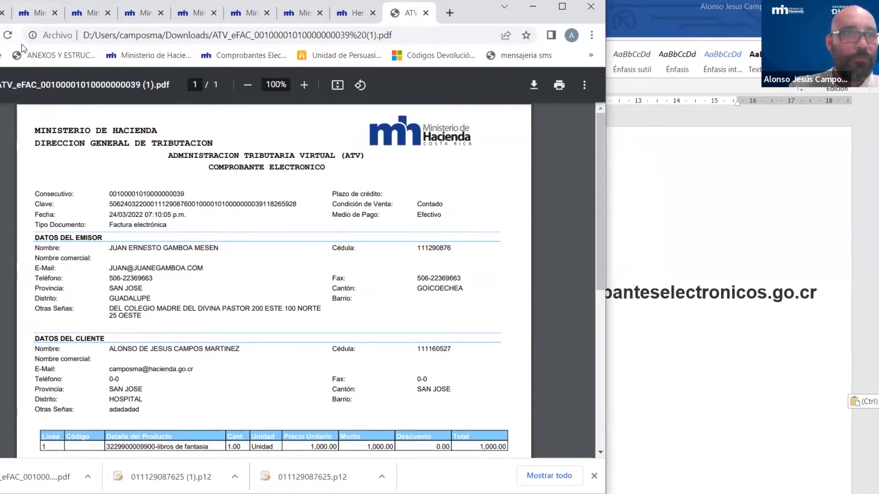
pyautogui.click(16, 9)
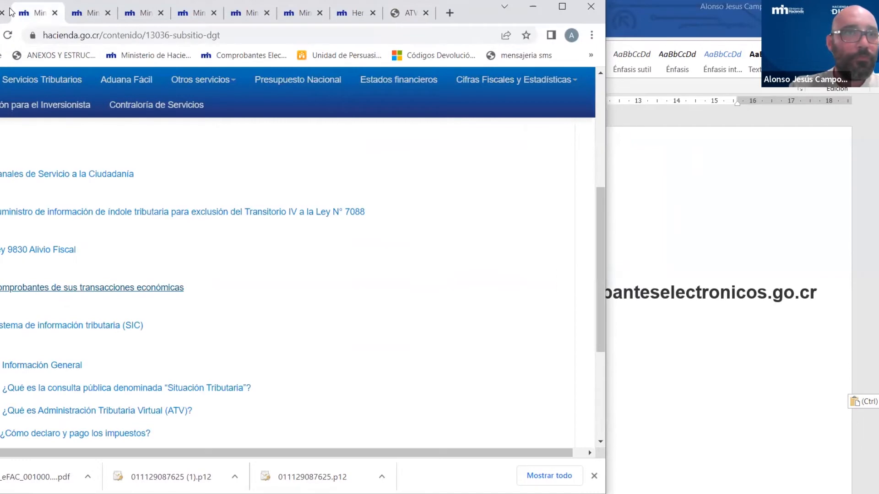
# - Return the ATV invoice page to full screen, then switch to the Outlook ACEPTA notification e-mail
pyautogui.moveTo(476, 6); pyautogui.dragTo(580, 58)
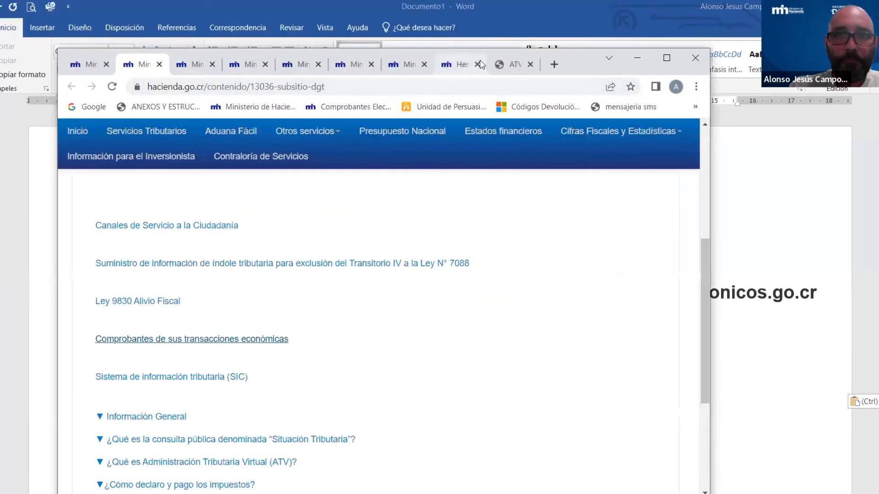
pyautogui.click(451, 65)
pyautogui.click(666, 58)
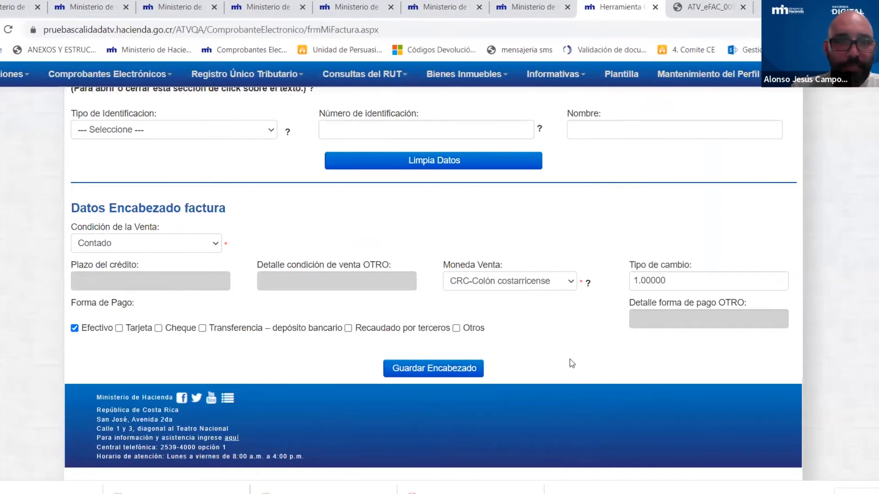
pyautogui.scroll(15, 569, 363)
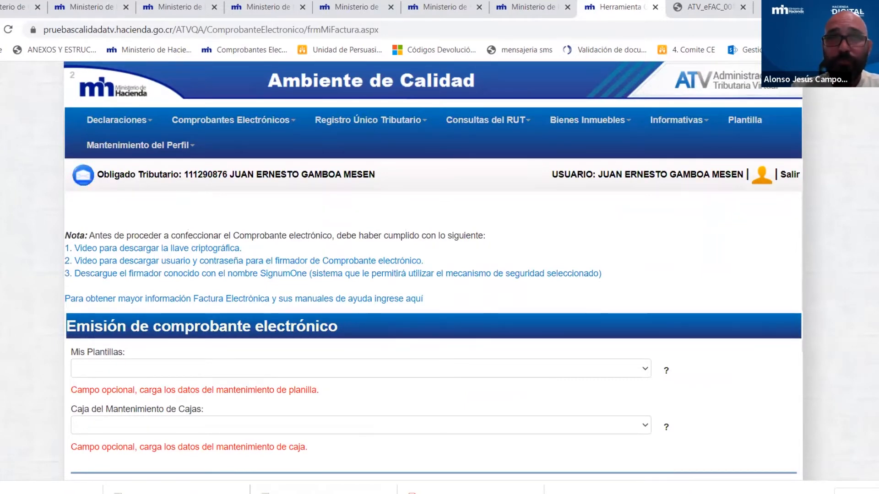
pyautogui.hotkey('alt', 'Tab')
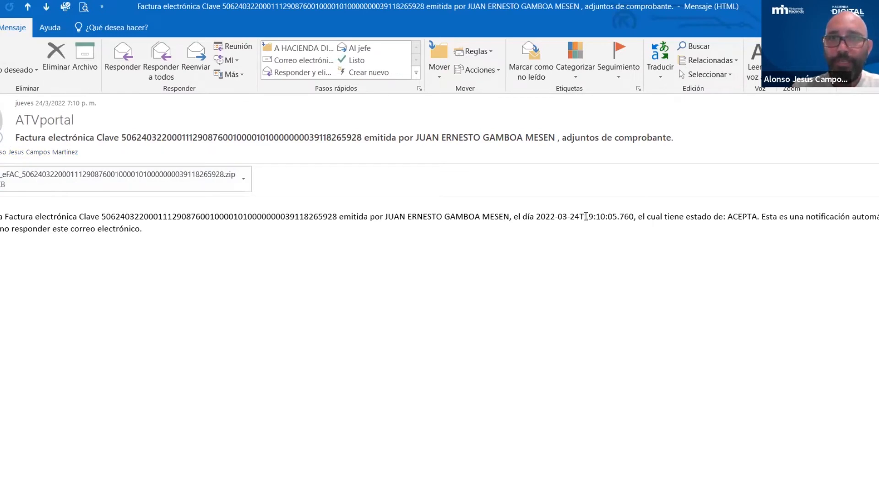
# - Open the ATVportal e-mail's zip attachment and display the signed invoice XML in Internet Explorer
pyautogui.doubleClick(39, 178)
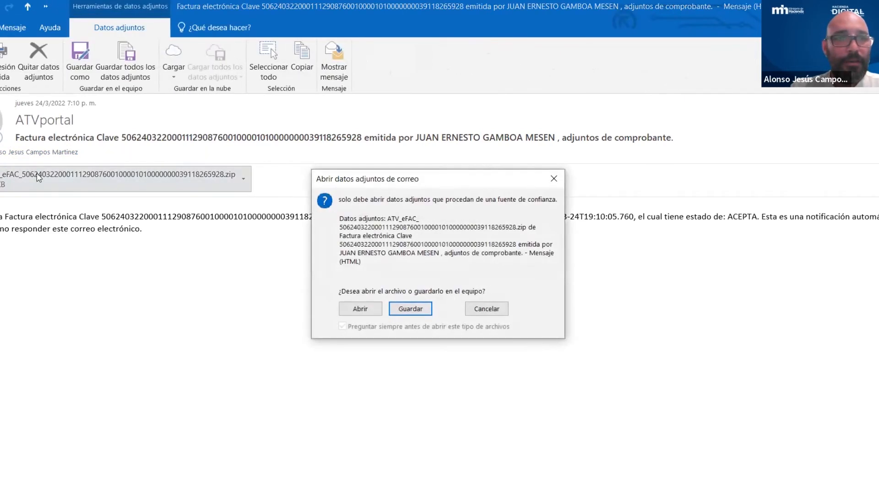
pyautogui.click(348, 309)
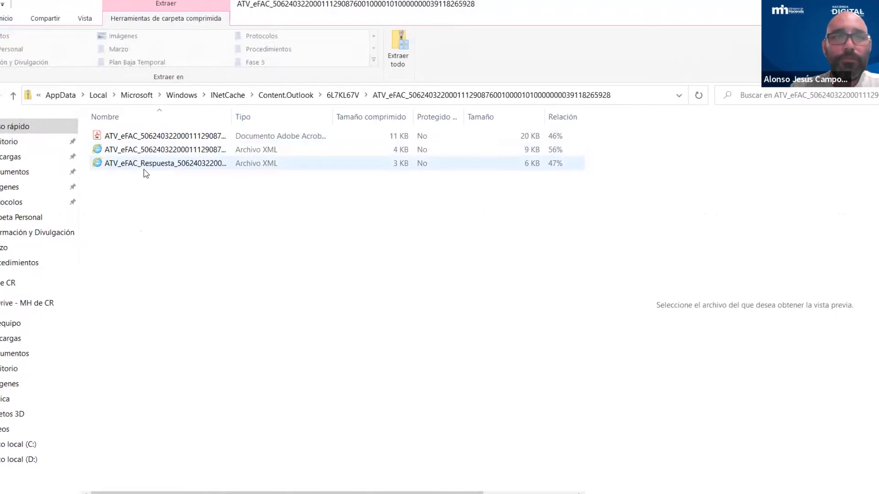
pyautogui.click(146, 152)
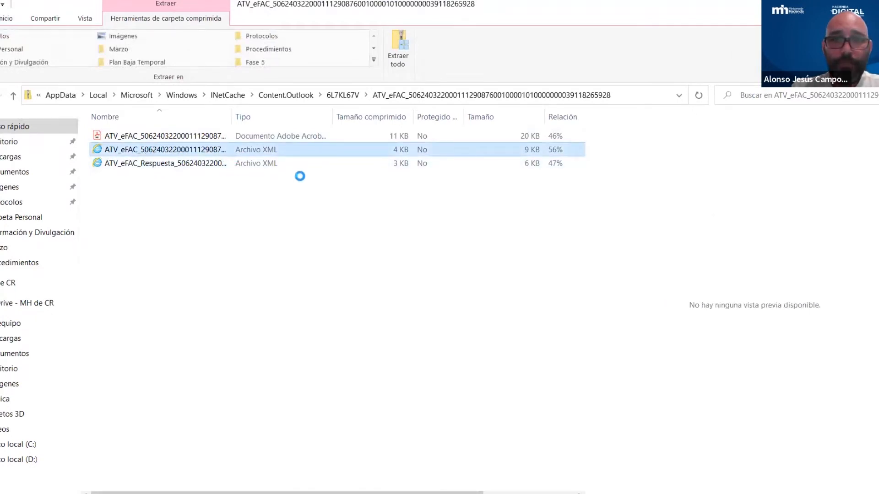
pyautogui.doubleClick(122, 148)
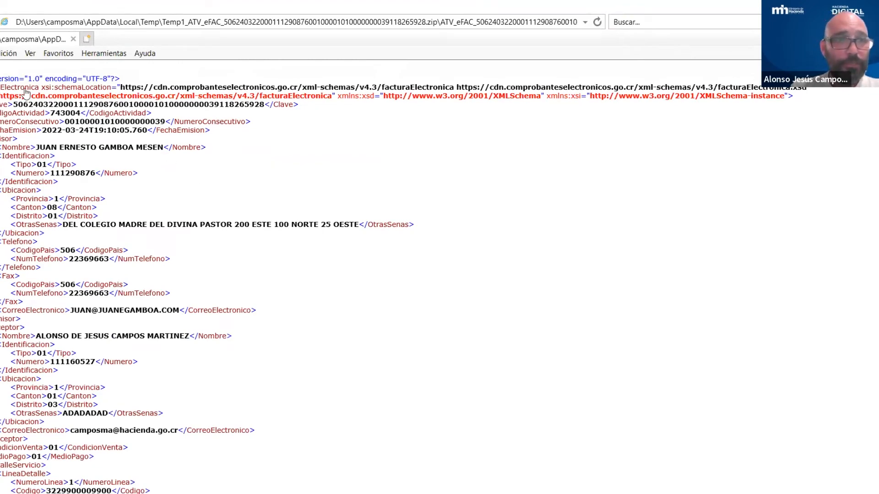
# - Scroll through the invoice XML's 'LIBROS DE FANTASÍA' line, 1130.00 TotalComprobante and signature block
pyautogui.scroll(-3, 152, 157)
pyautogui.scroll(-2, 153, 157)
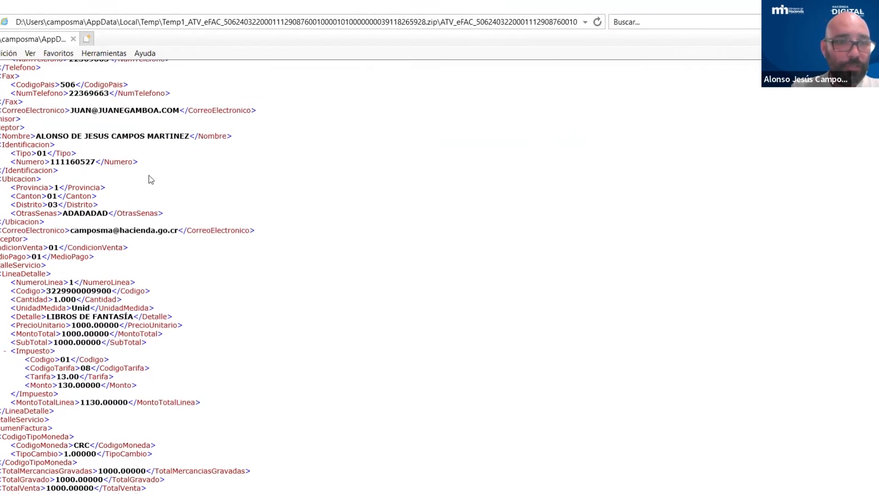
pyautogui.scroll(-3, 152, 259)
pyautogui.scroll(-5, 145, 241)
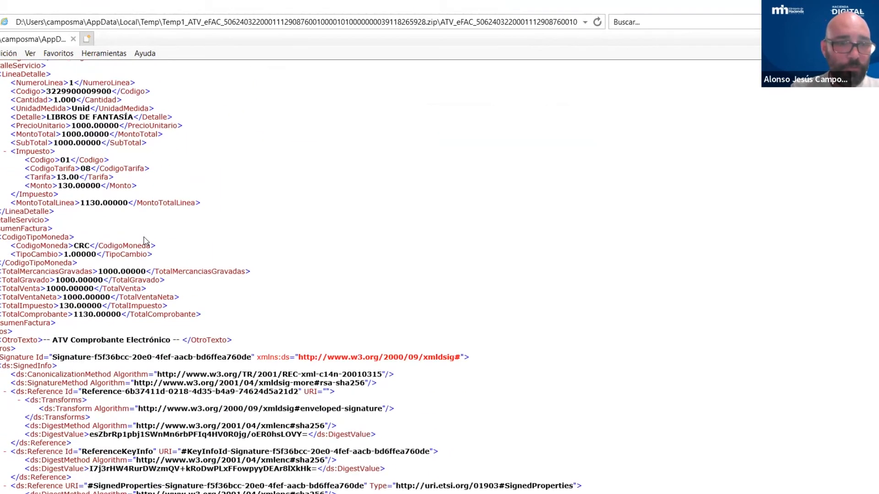
pyautogui.scroll(-2, 142, 240)
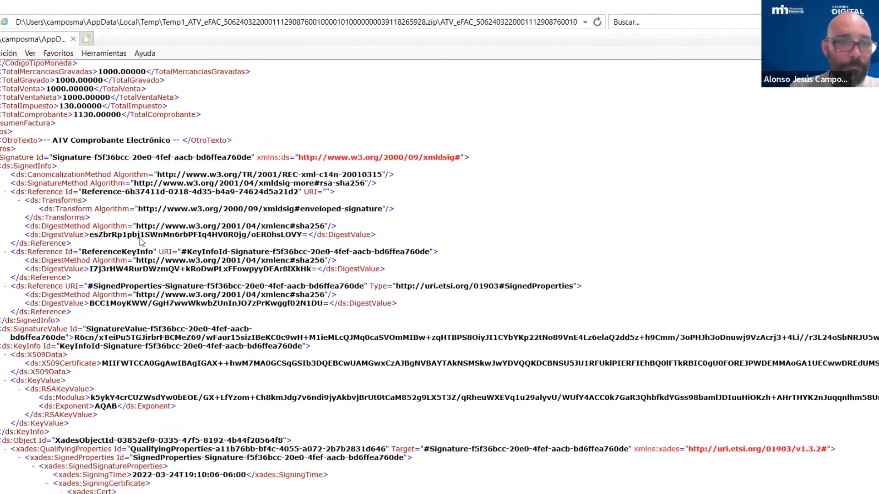
pyautogui.scroll(3, 142, 242)
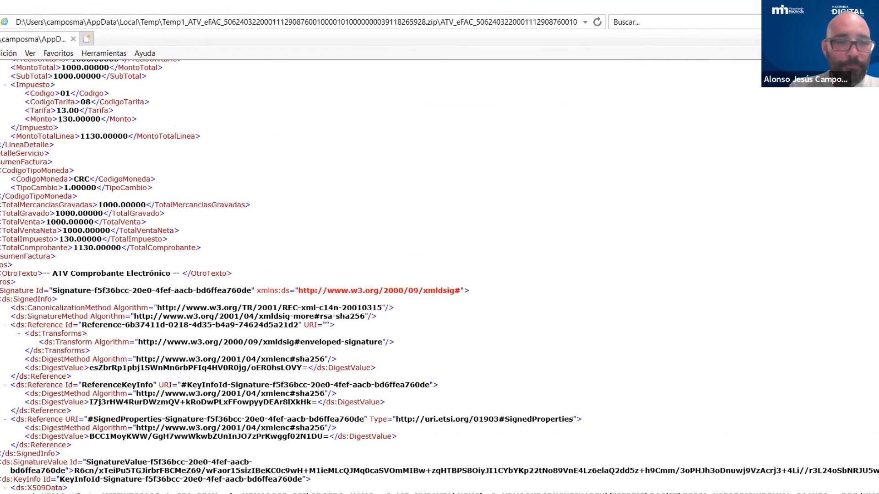
# - Bring the zip's folder forward and open the ATV_eFAC_Respuesta response XML
pyautogui.click(375, 462)
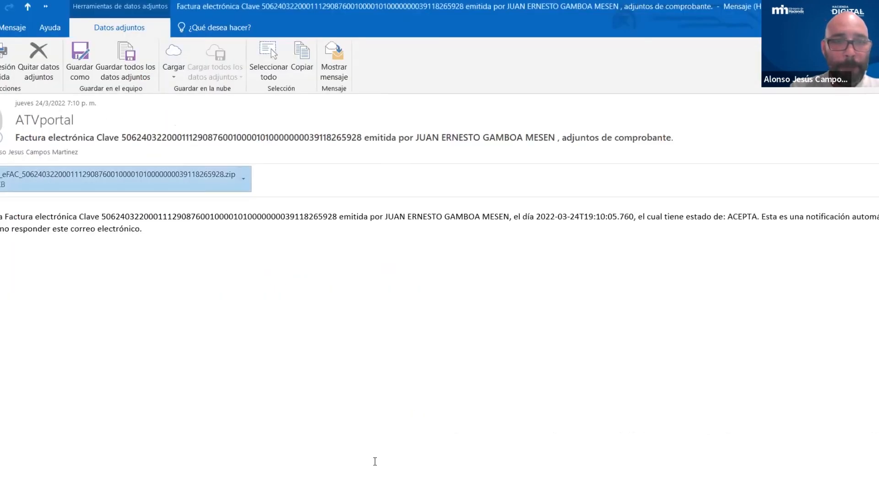
pyautogui.moveTo(313, 490)
pyautogui.click(381, 470)
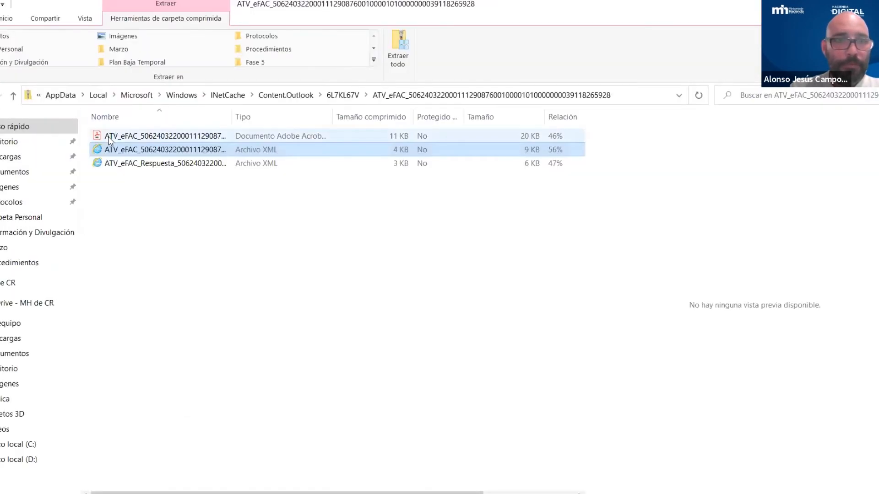
pyautogui.click(146, 165)
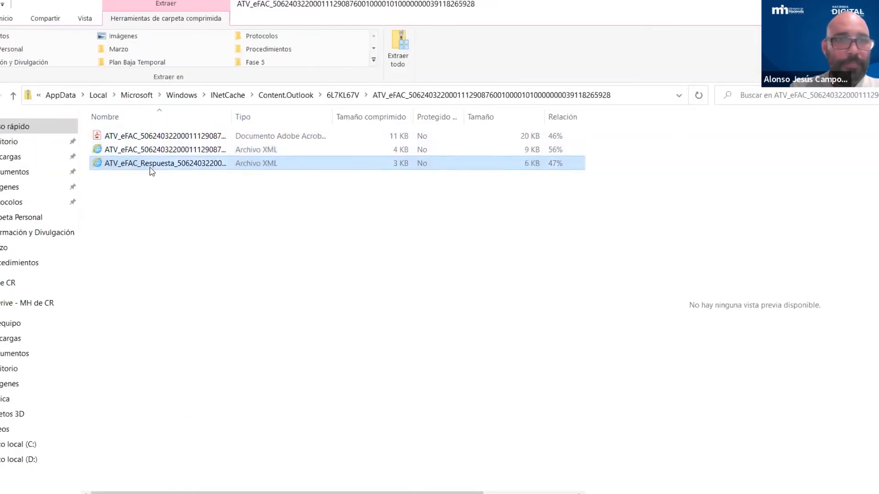
pyautogui.doubleClick(177, 165)
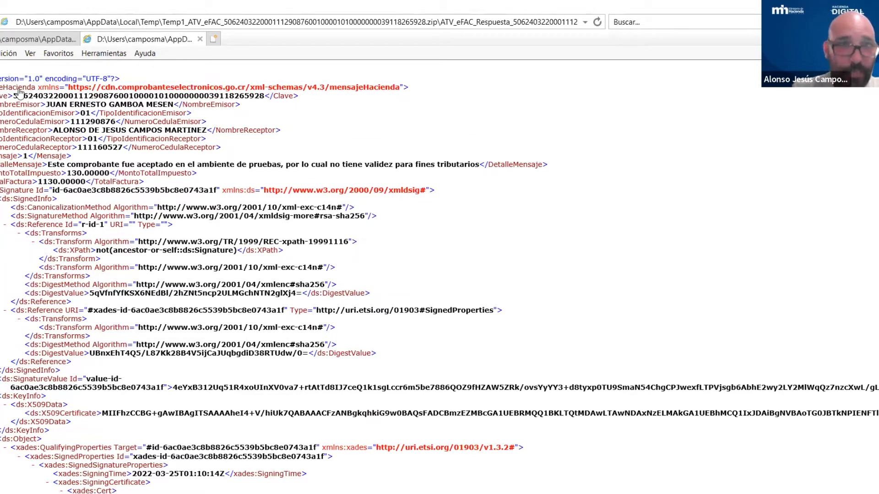
# - Highlight the response's Mensaje value 1 and the DetalleMensaje acceptance text to explain them
pyautogui.doubleClick(25, 156)
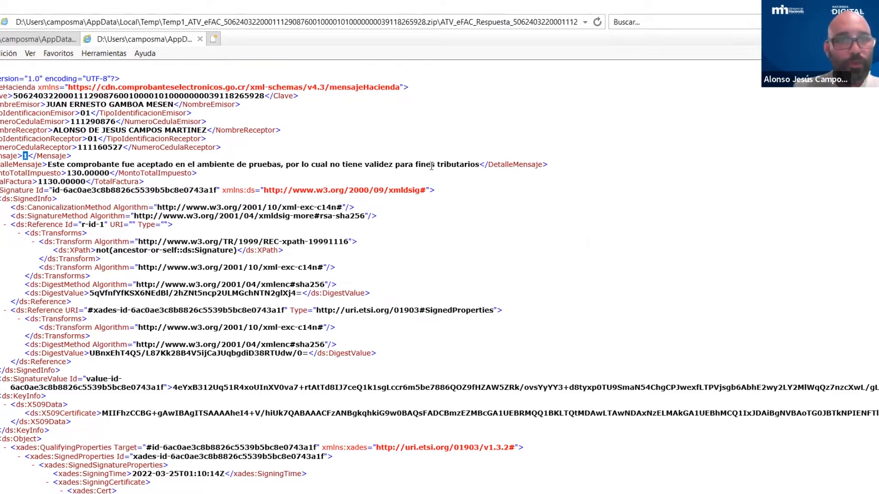
pyautogui.click(24, 155)
pyautogui.doubleClick(25, 156)
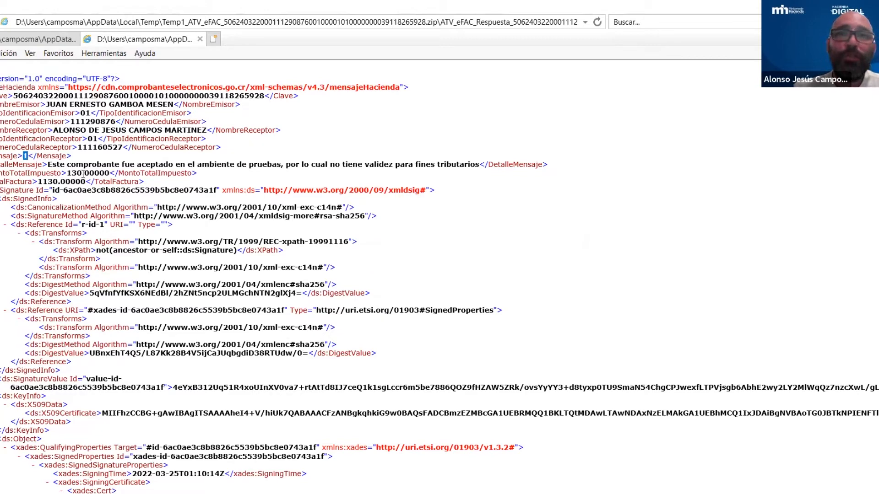
pyautogui.moveTo(2, 163); pyautogui.dragTo(475, 166)
pyautogui.click(47, 166)
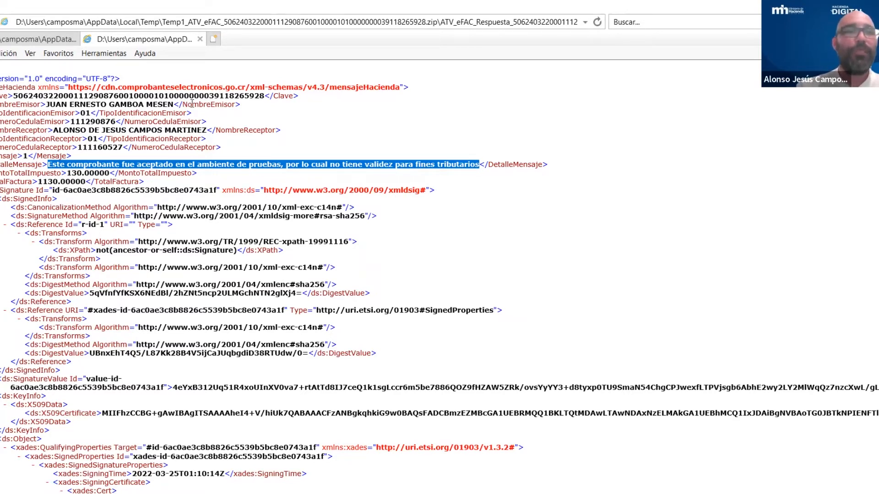
pyautogui.click(28, 162)
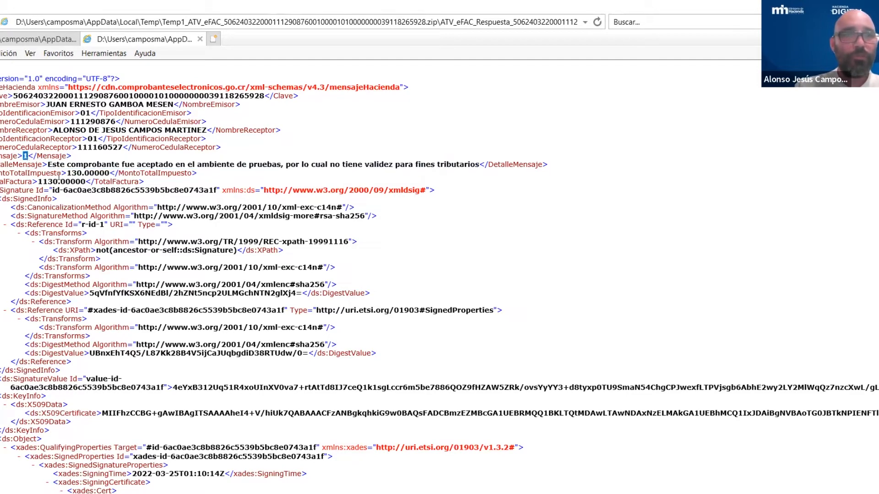
pyautogui.moveTo(53, 165); pyautogui.dragTo(81, 171)
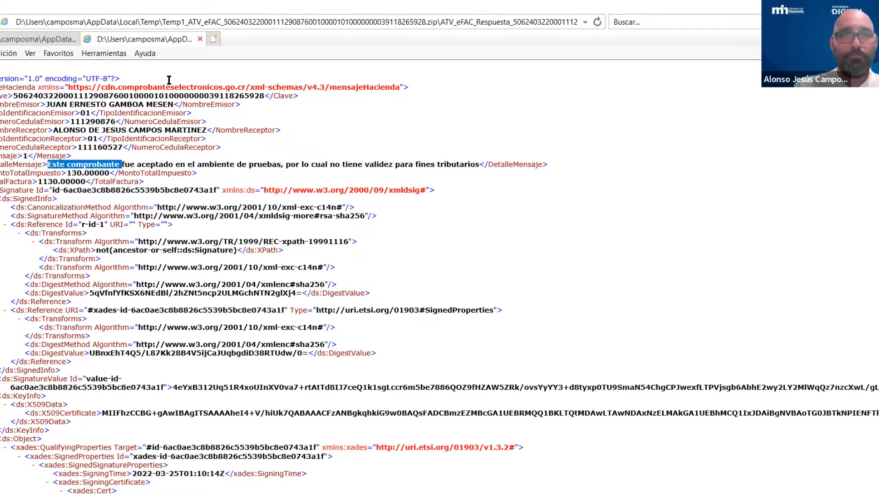
# - Close the response XML, the invoice XML and the zip folder windows
pyautogui.click(200, 39)
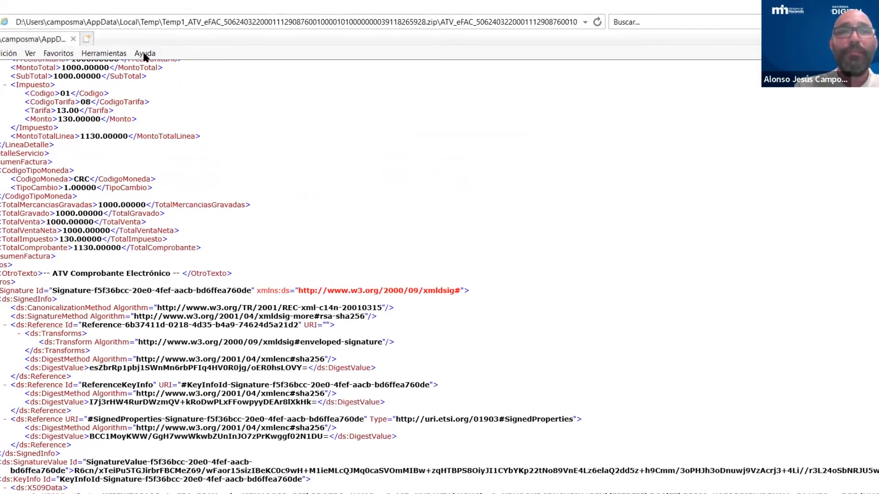
pyautogui.click(73, 40)
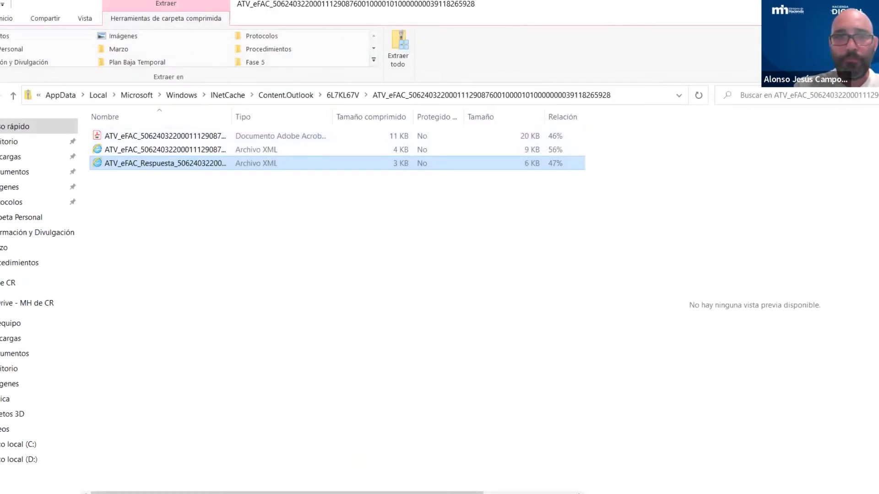
pyautogui.click(875, 4)
# - Go to Comprobantes Electrónicos > Herramienta Gratuita > Consultar Comprobantes to list the 24/03/2022 invoice
pyautogui.click(543, 493)
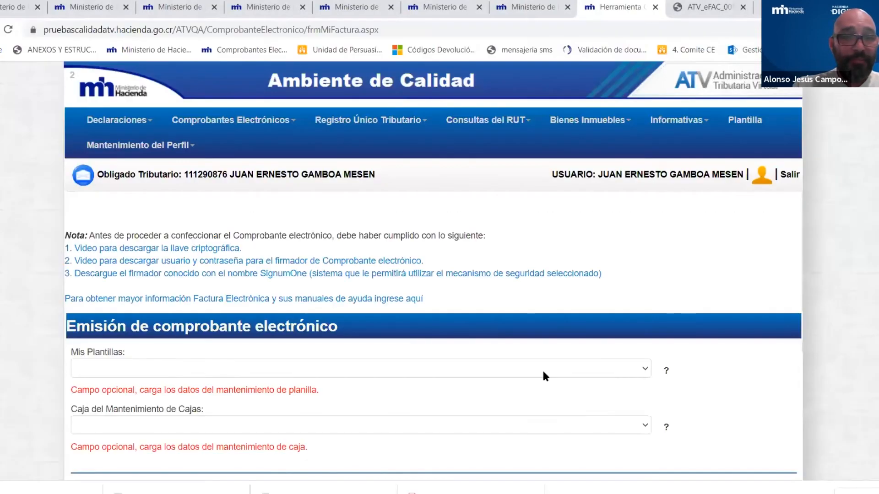
pyautogui.click(289, 126)
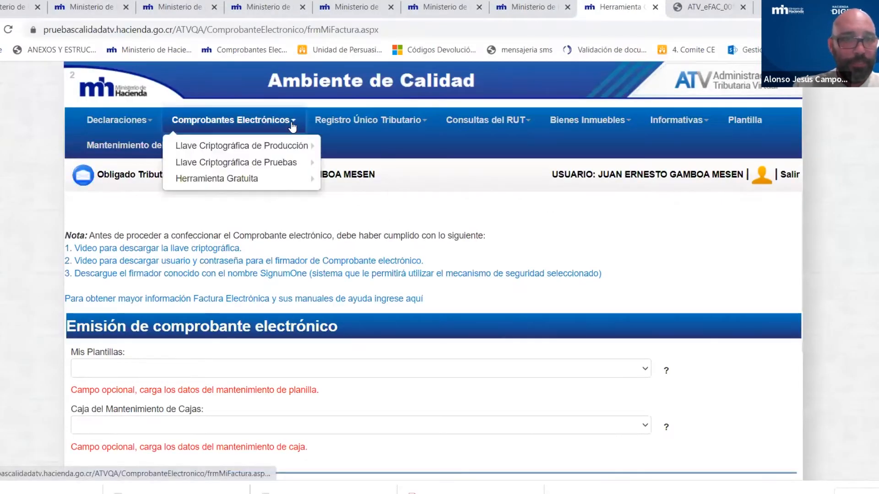
pyautogui.moveTo(196, 178)
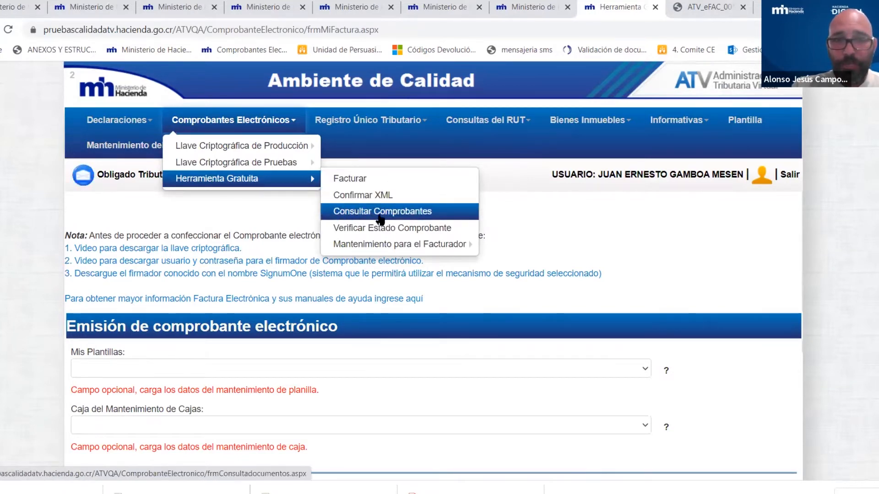
pyautogui.click(404, 218)
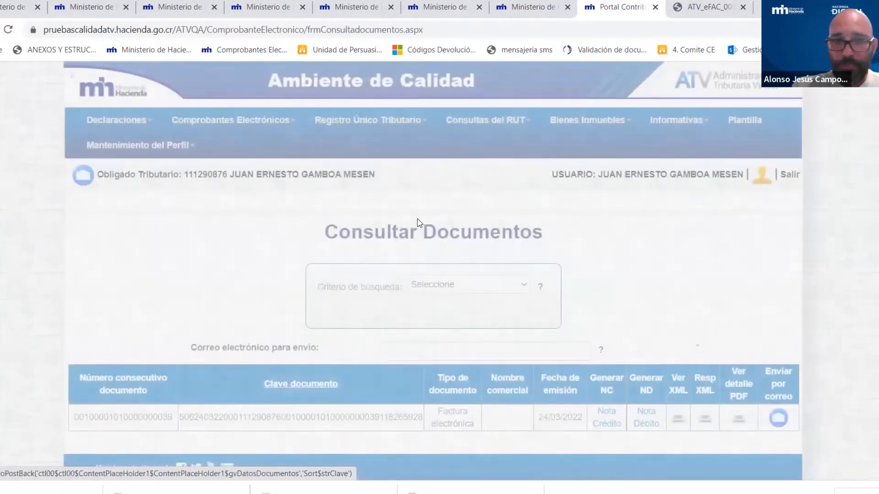
pyautogui.scroll(-2, 592, 296)
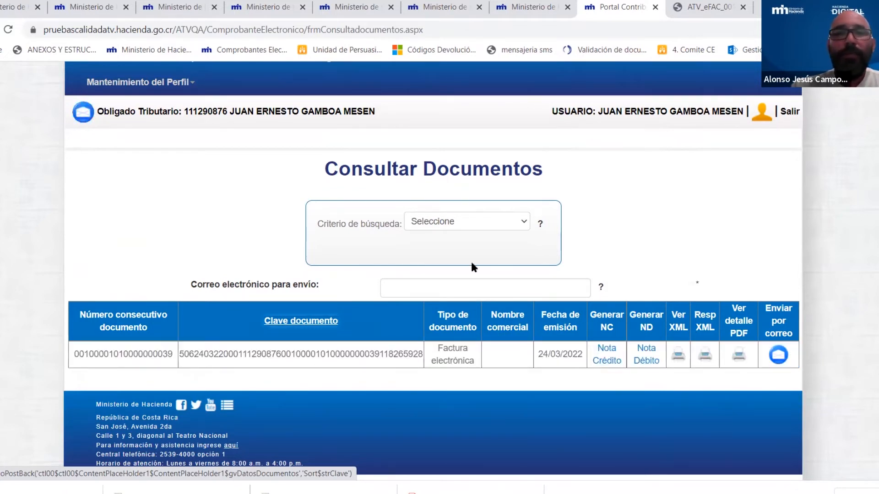
pyautogui.click(432, 286)
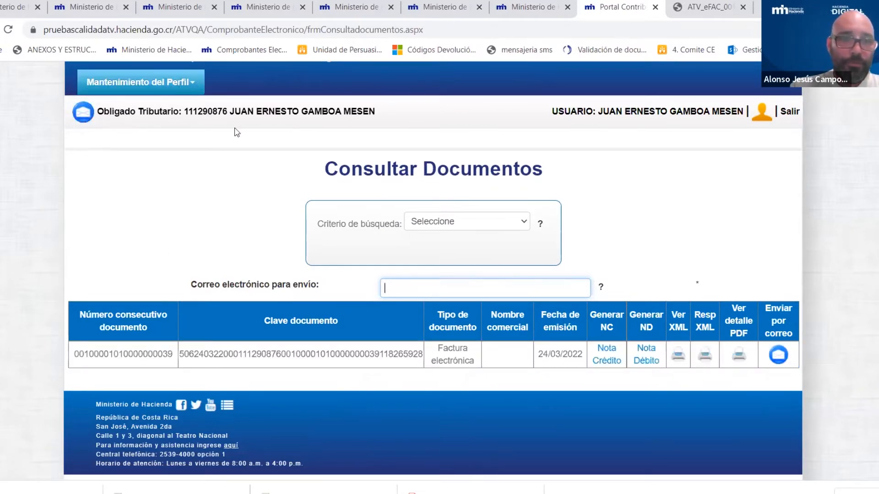
pyautogui.scroll(2, 249, 125)
pyautogui.click(252, 126)
pyautogui.moveTo(251, 181)
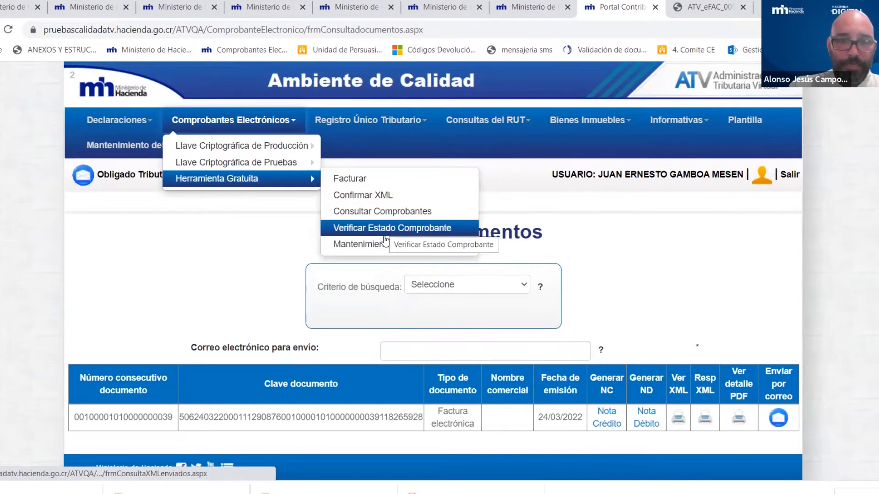
pyautogui.moveTo(391, 246)
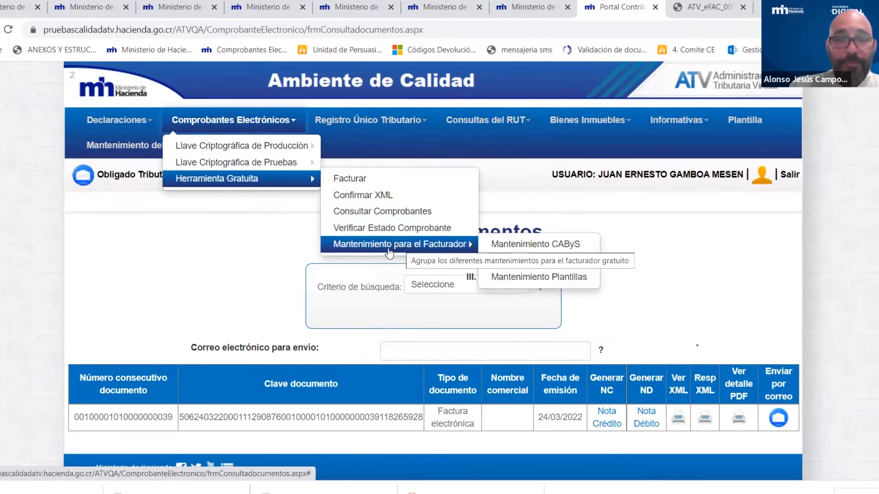